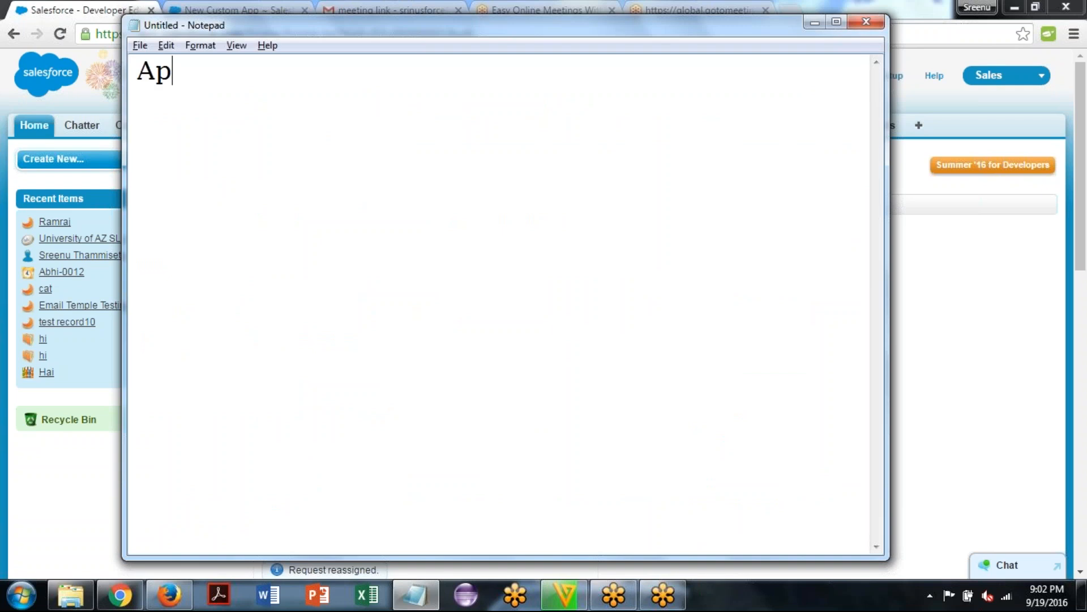
Write the note heading "App creation:= Std,Custom" on the first line
type("ate")
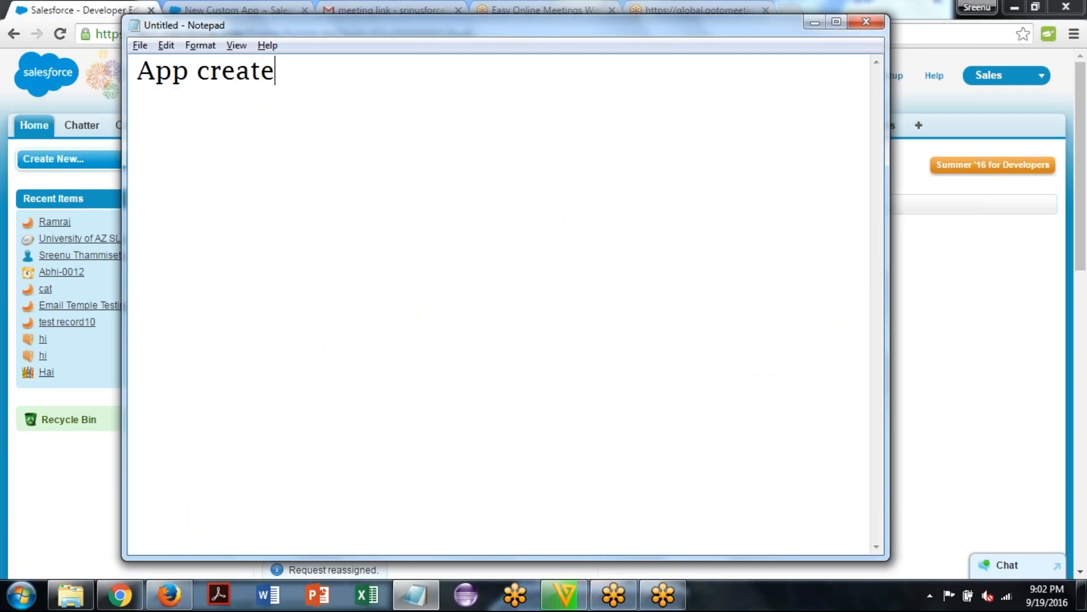
key("BackSpace")
type("ion:")
key("Return")
key("BackSpace")
type("=")
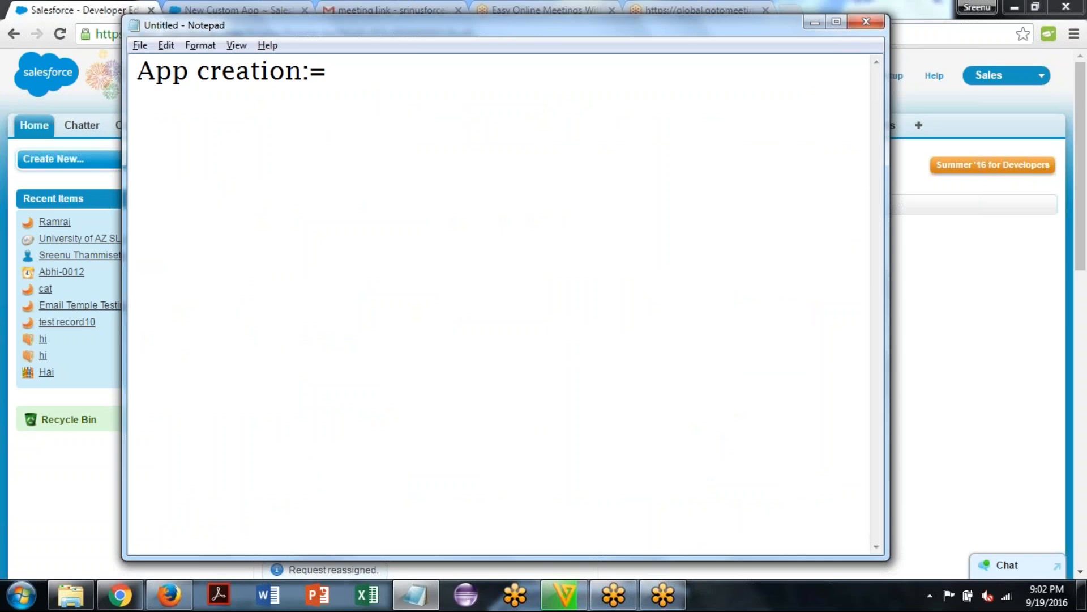
type(" Std,Custom")
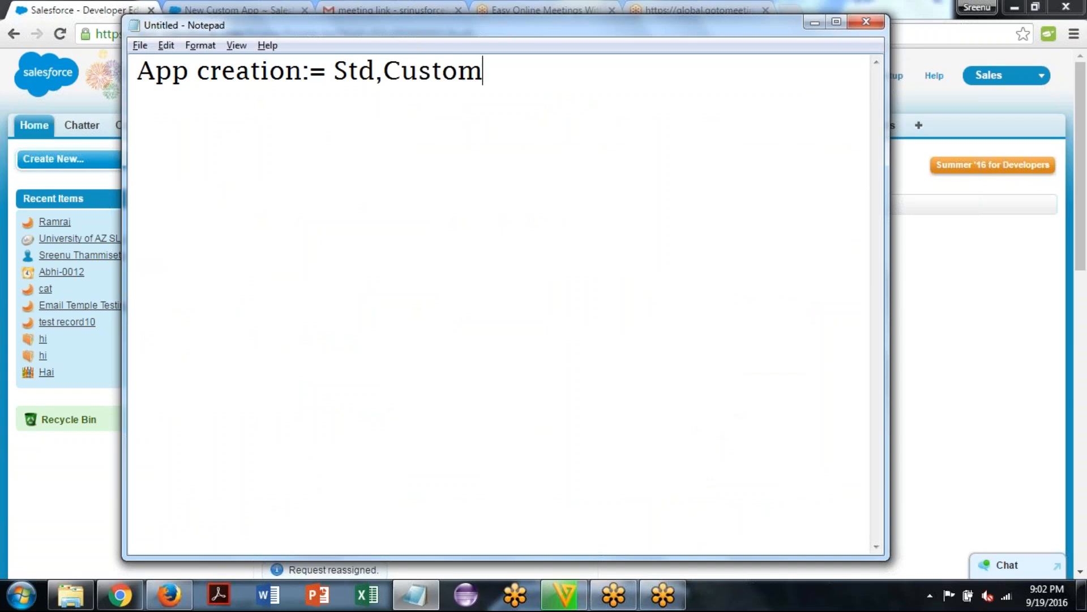
key("Left")
key("Left")
key("Left")
key("Left")
key("Left")
key("Left")
key("shift+Left")
key("shift+Left")
key("shift+Left")
key("shift+Left")
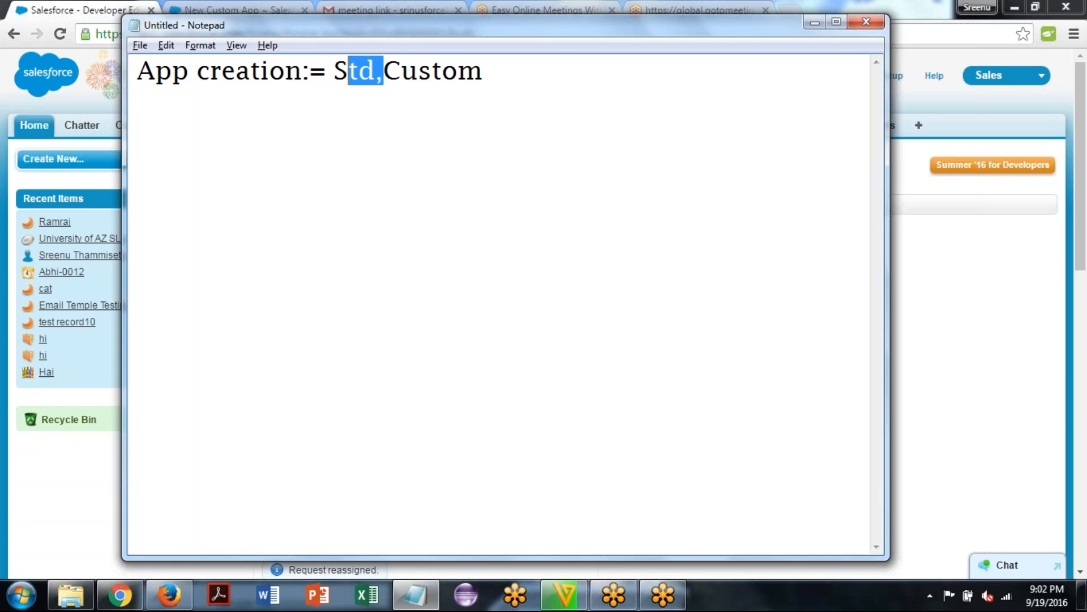
key("End")
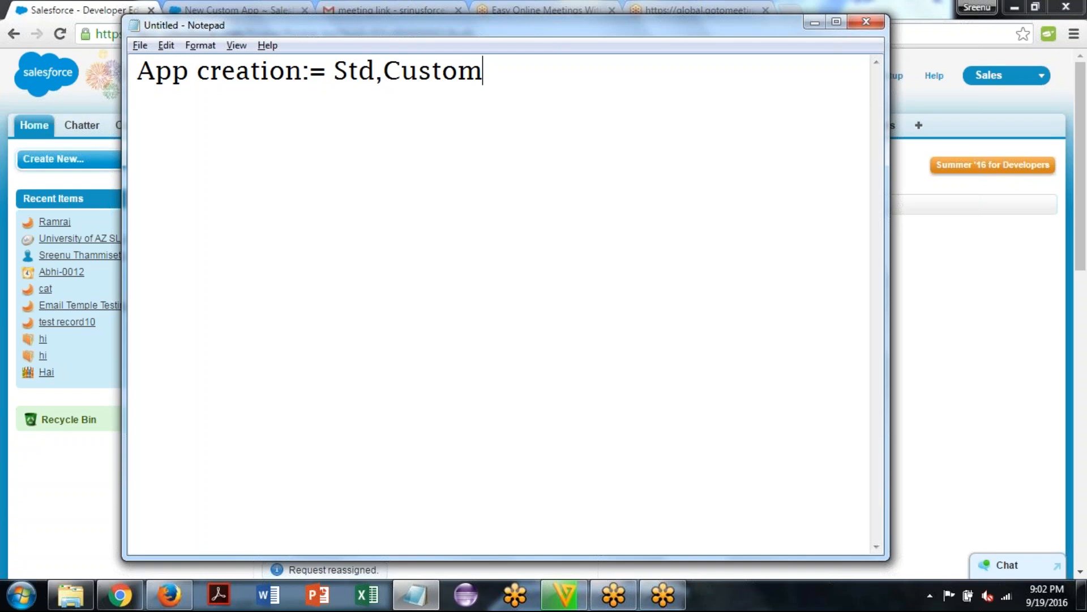
Add the two app types "--Custom app" and "--Console app" on separate lines below the heading
key("Return")
type("--")
type("Custom app")
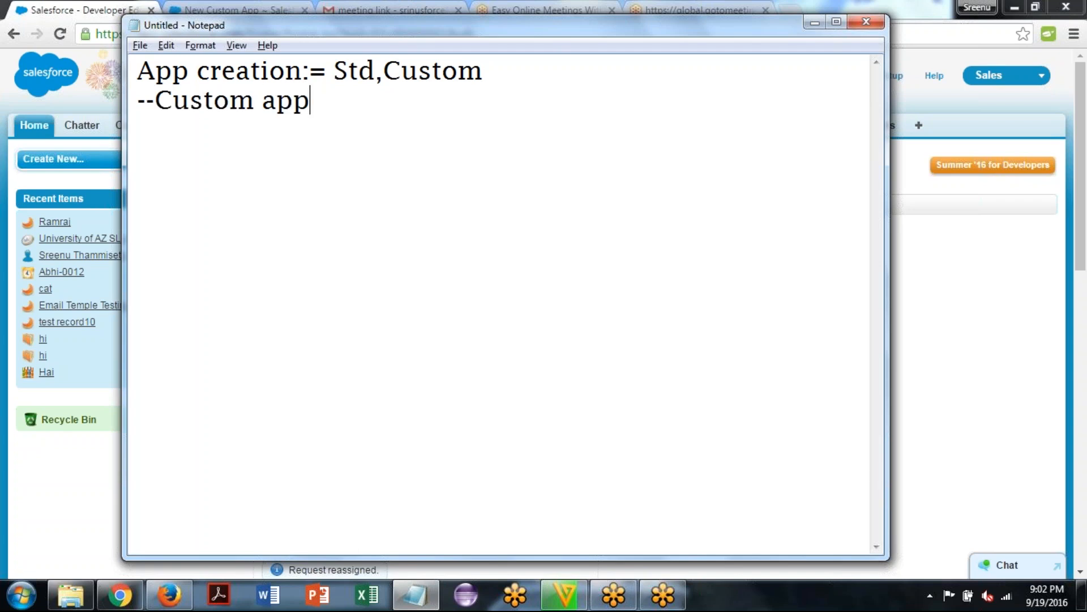
key("Return")
type("--Console")
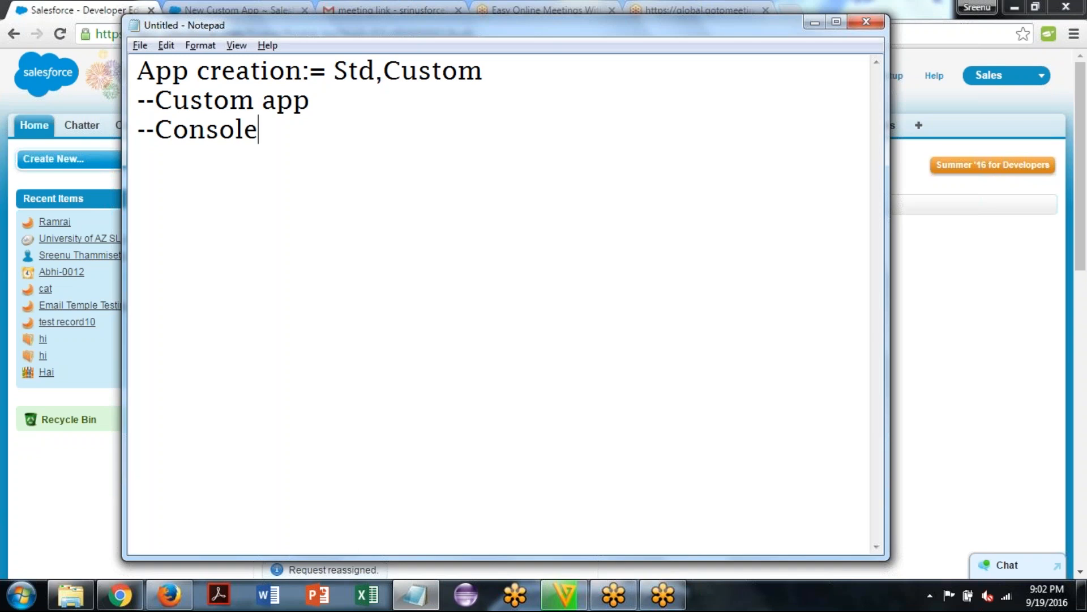
type(" app.")
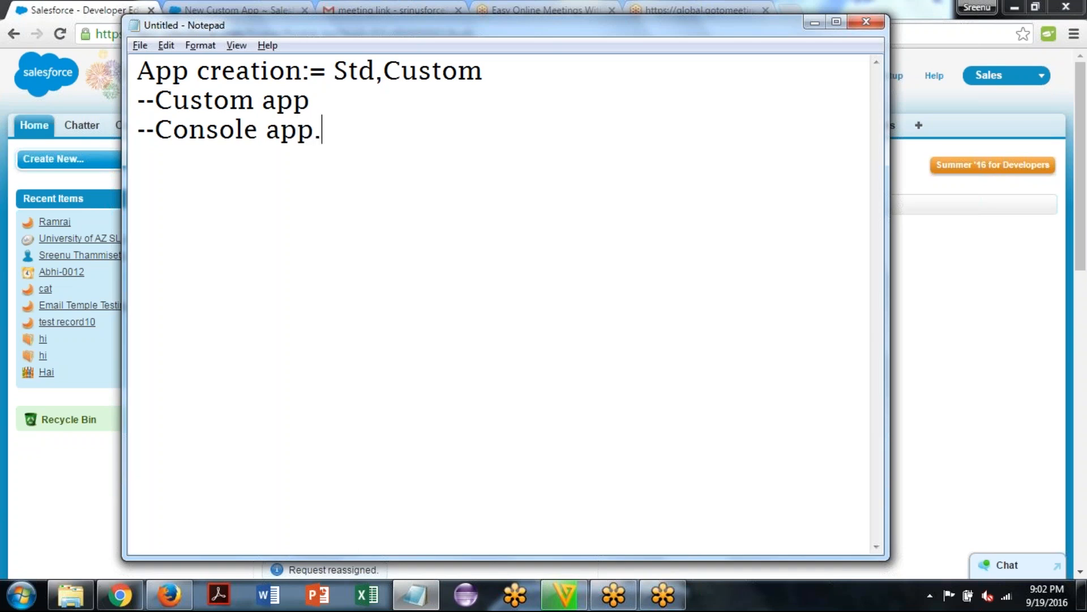
key("Return")
Switch to the Salesforce browser window and open its Setup home page
left_click(1000, 367)
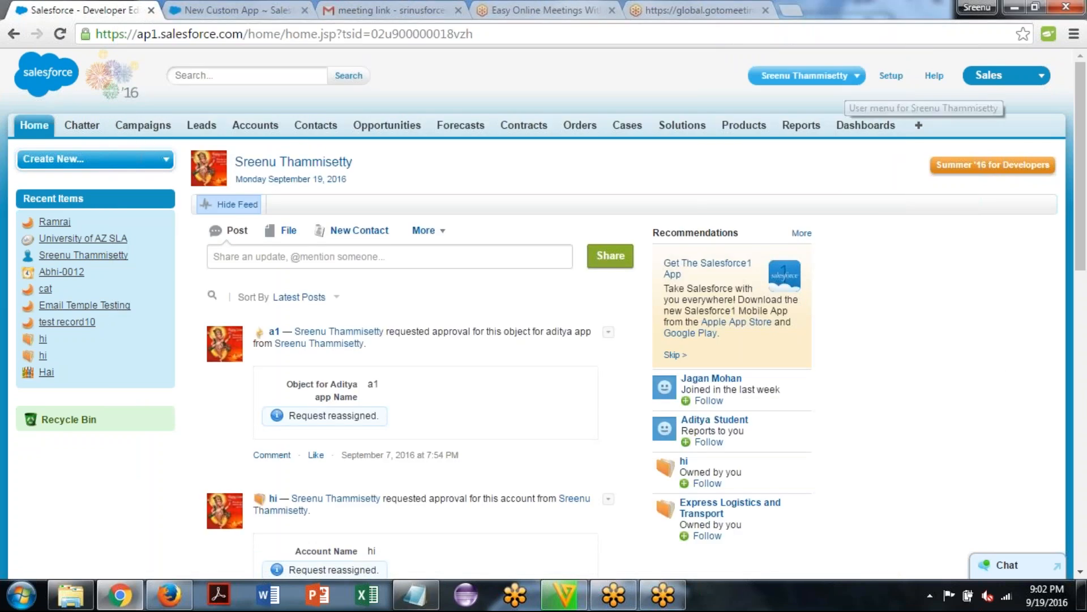
left_click(891, 75)
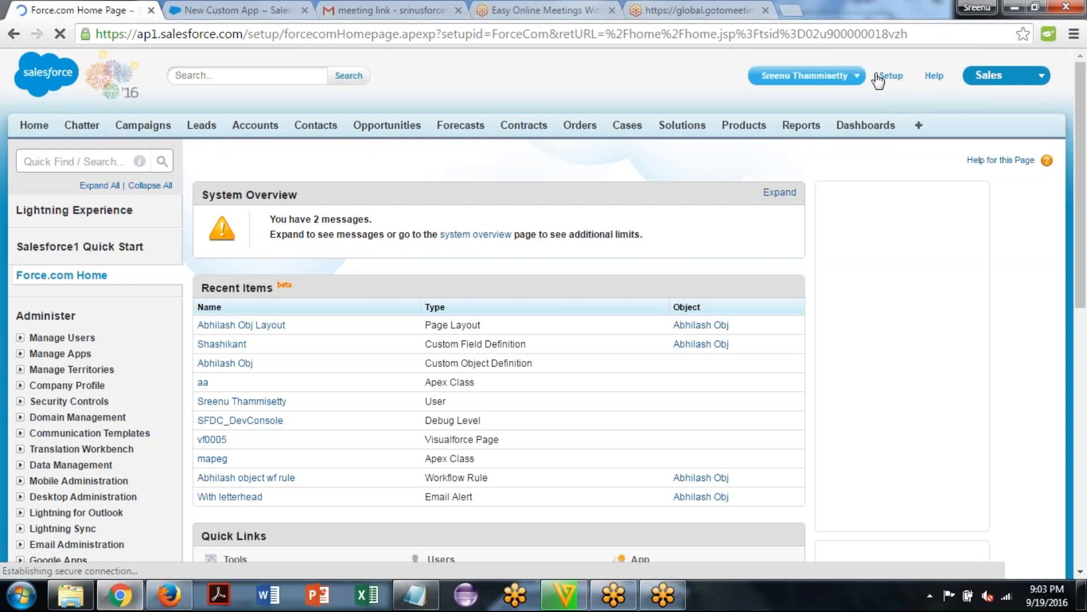
left_click(827, 79)
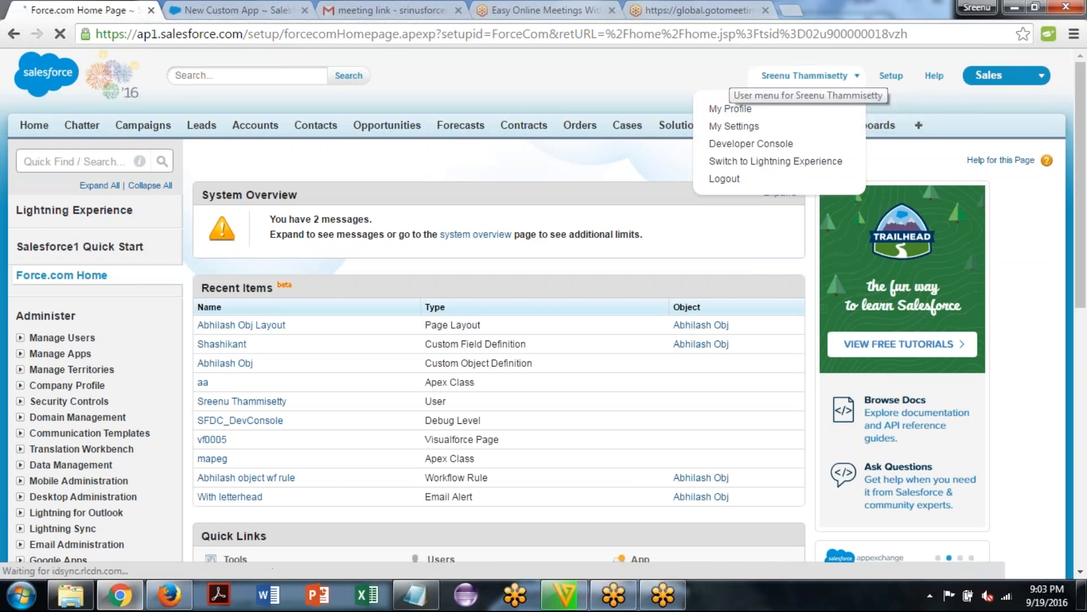
left_click(471, 70)
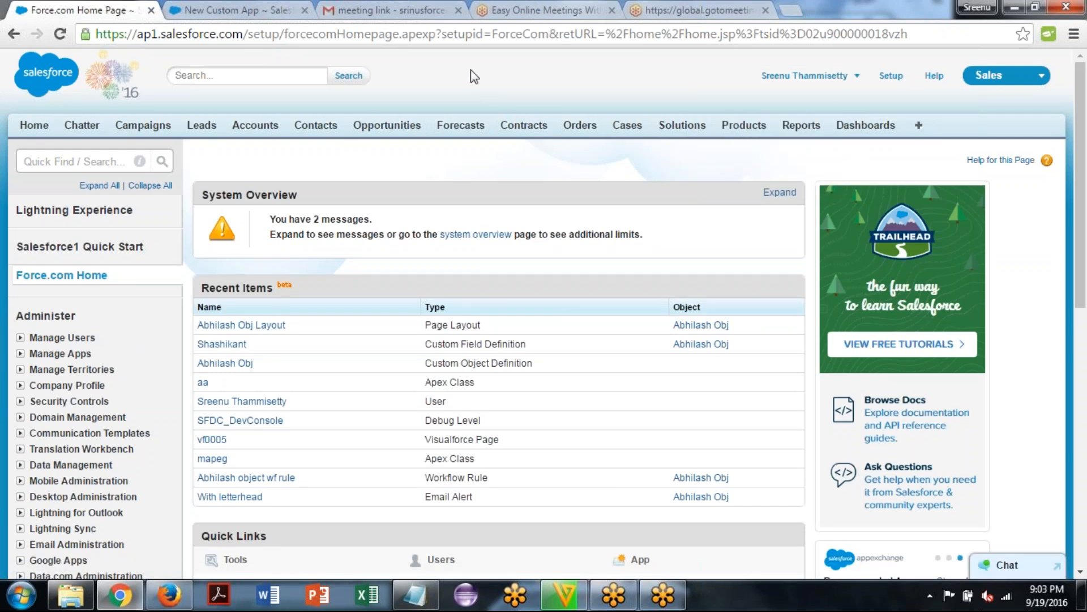
Open the Apps page from the Create group under Build in Setup
scroll(471, 70, "down", 1)
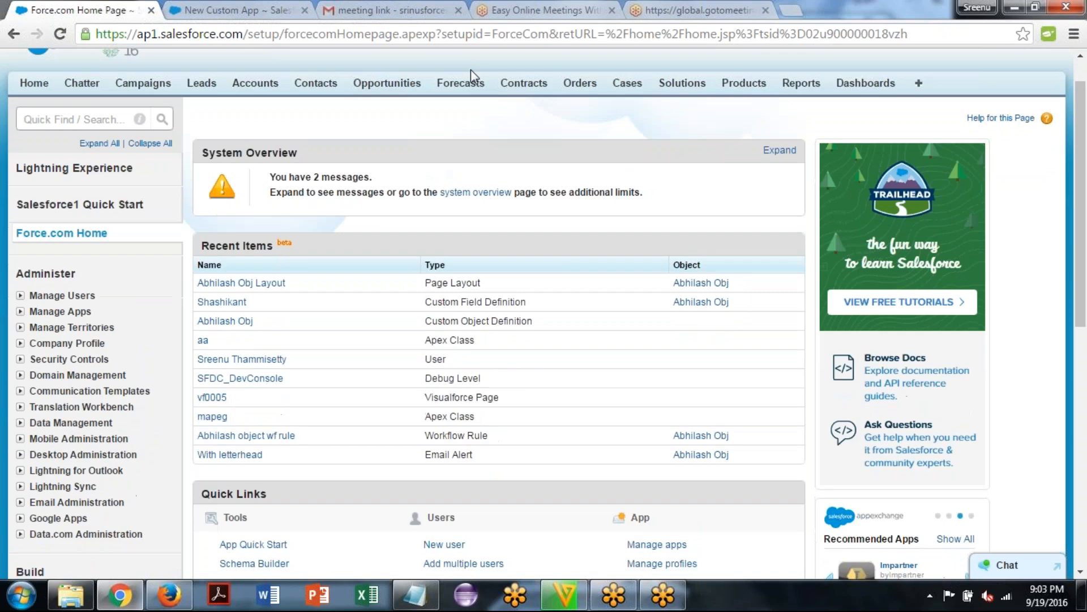
scroll(471, 69, "down", 2)
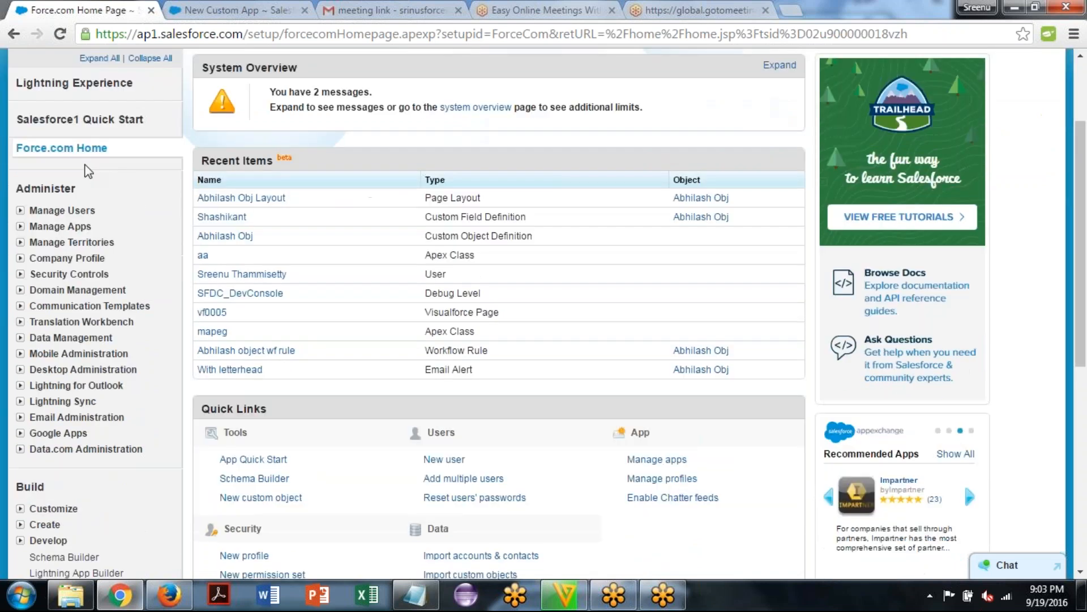
scroll(86, 171, "down", 3)
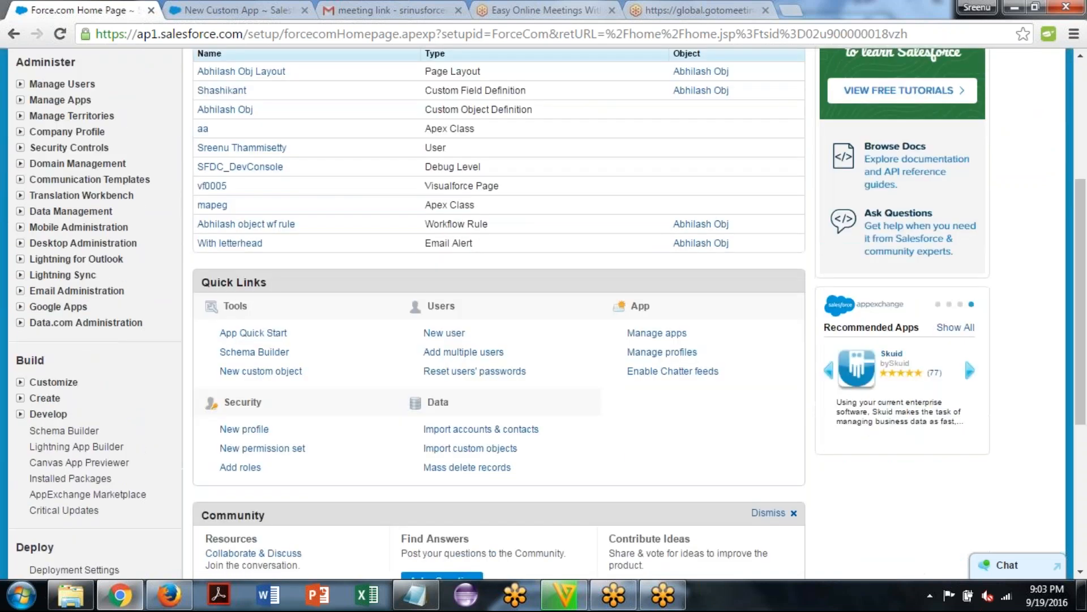
scroll(544, 311, "down", 5)
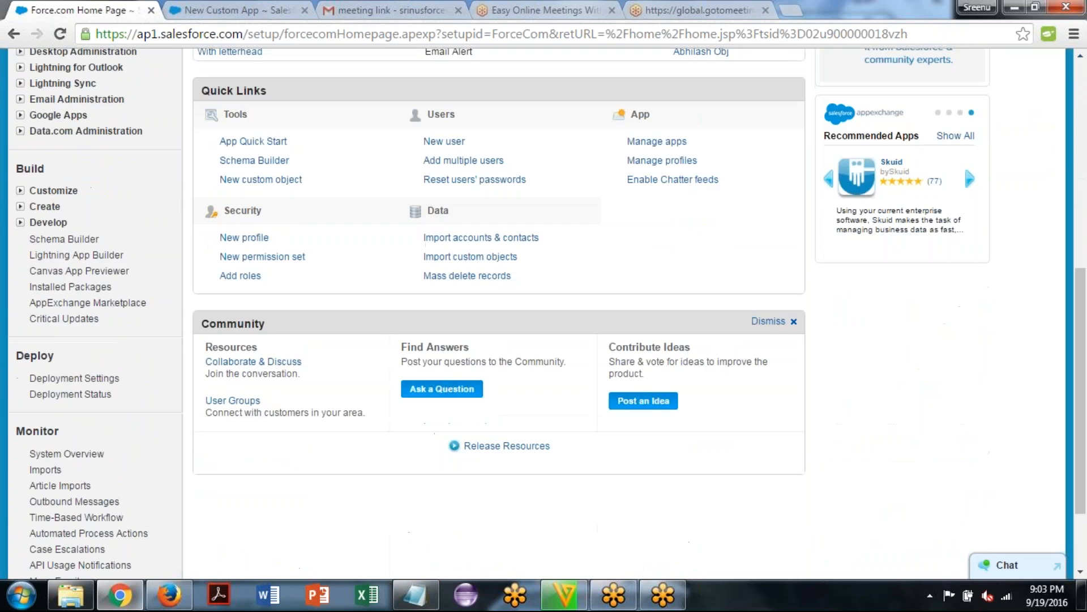
scroll(5, 199, "down", 1)
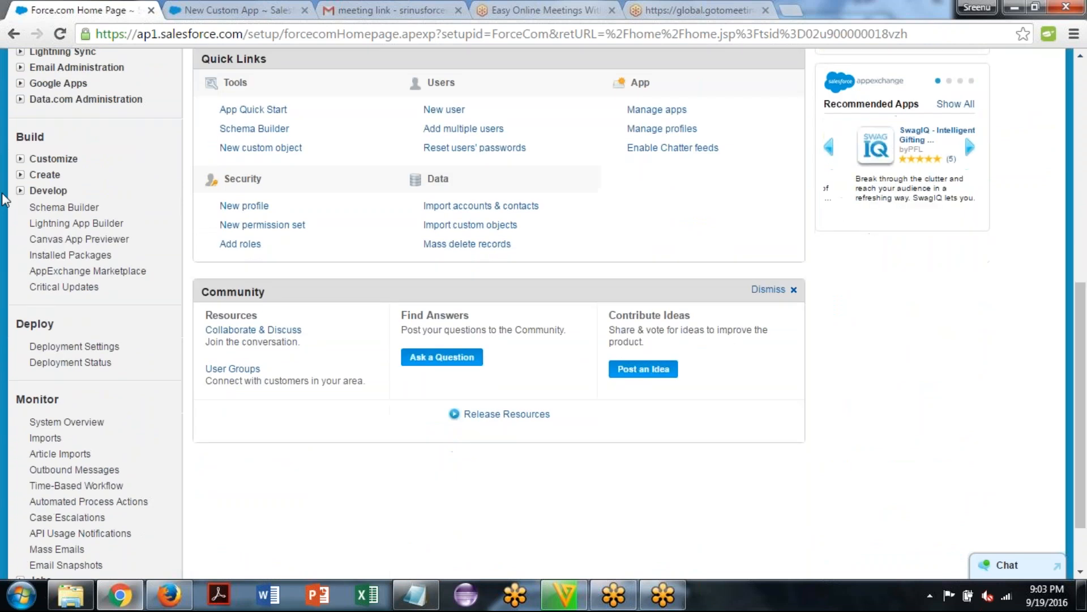
left_click(19, 174)
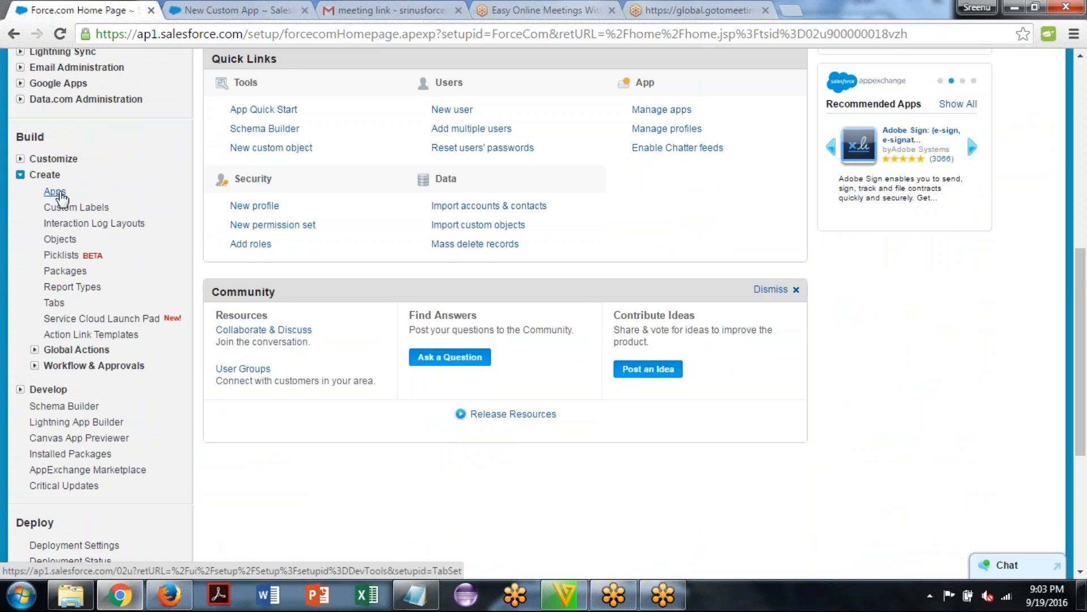
left_click(55, 192)
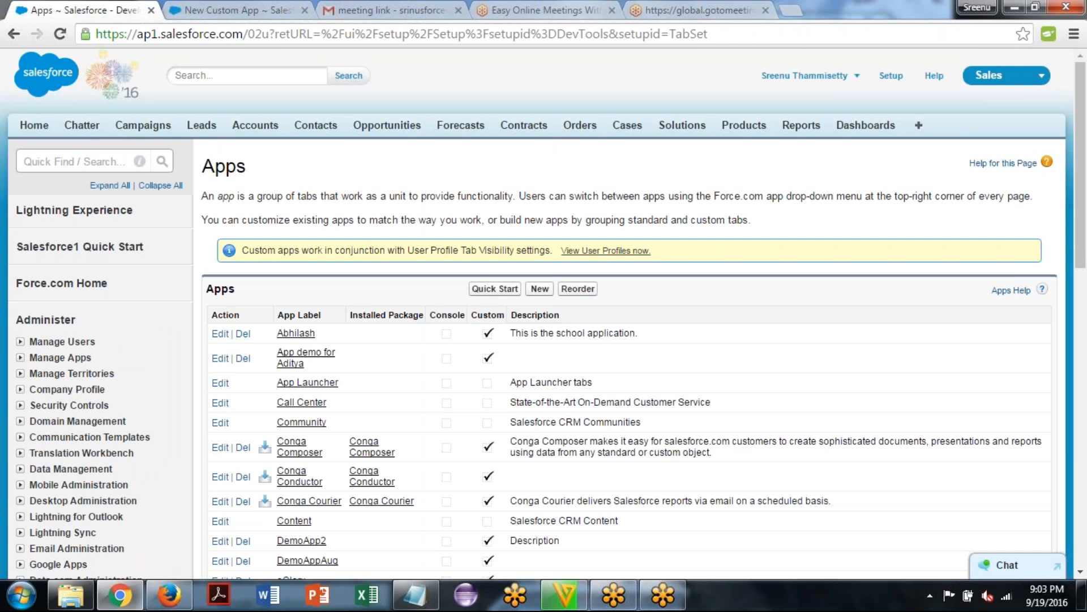
Start creating a new app of the type Custom app and continue to its details
scroll(544, 340, "down", 1)
scroll(544, 340, "down", 2)
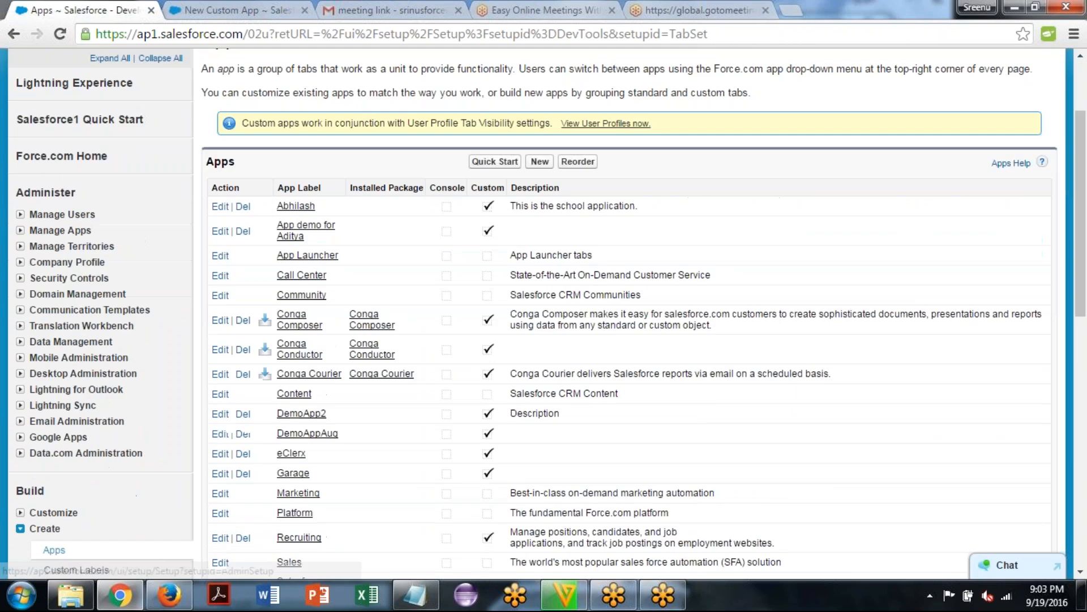
scroll(543, 340, "down", 3)
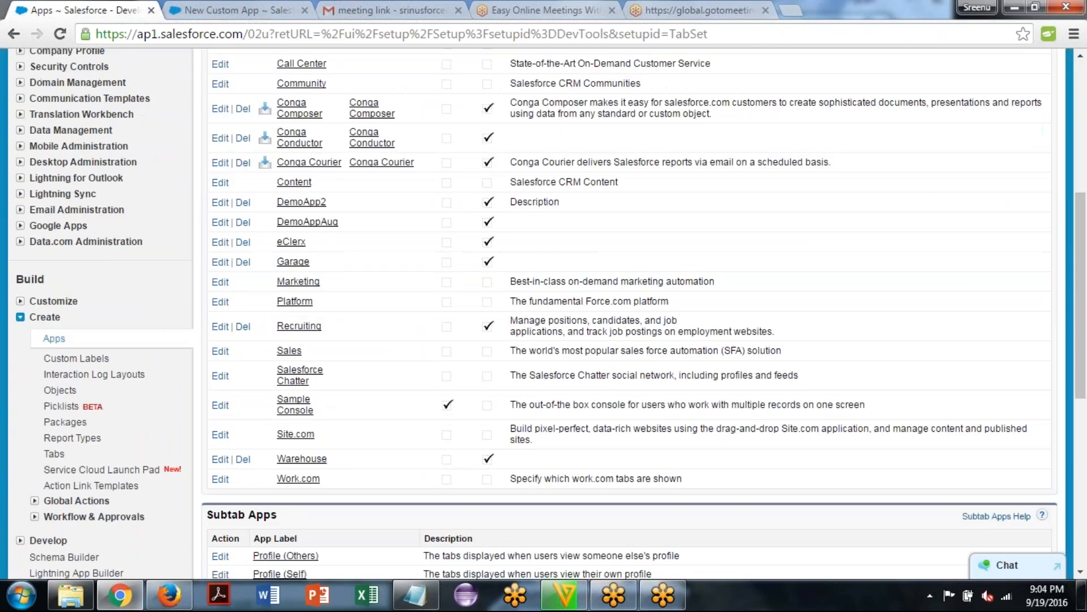
scroll(544, 340, "up", 1)
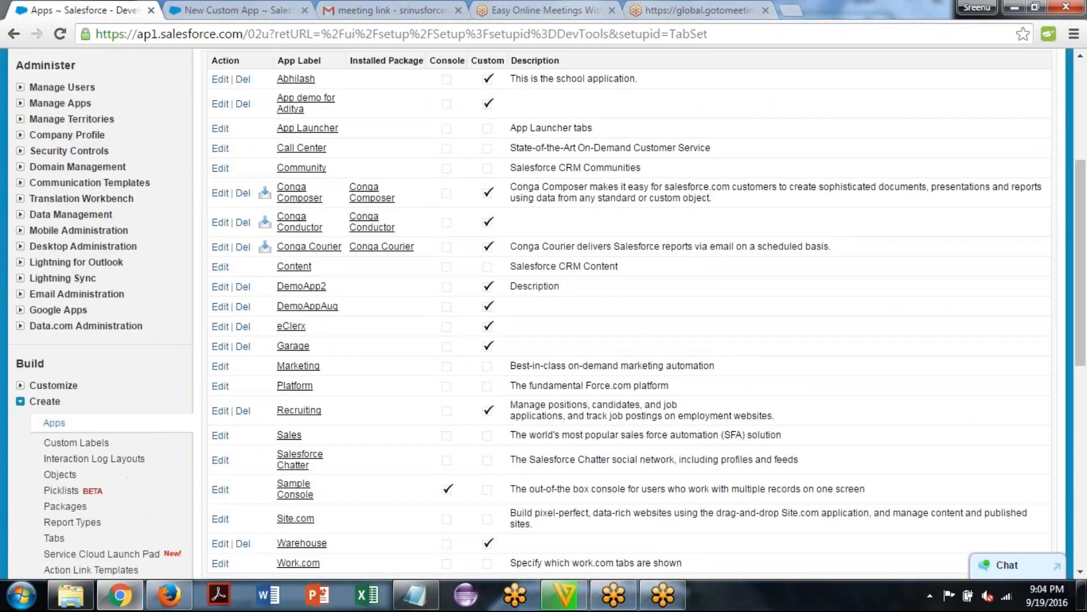
scroll(543, 340, "up", 1)
scroll(544, 340, "up", 1)
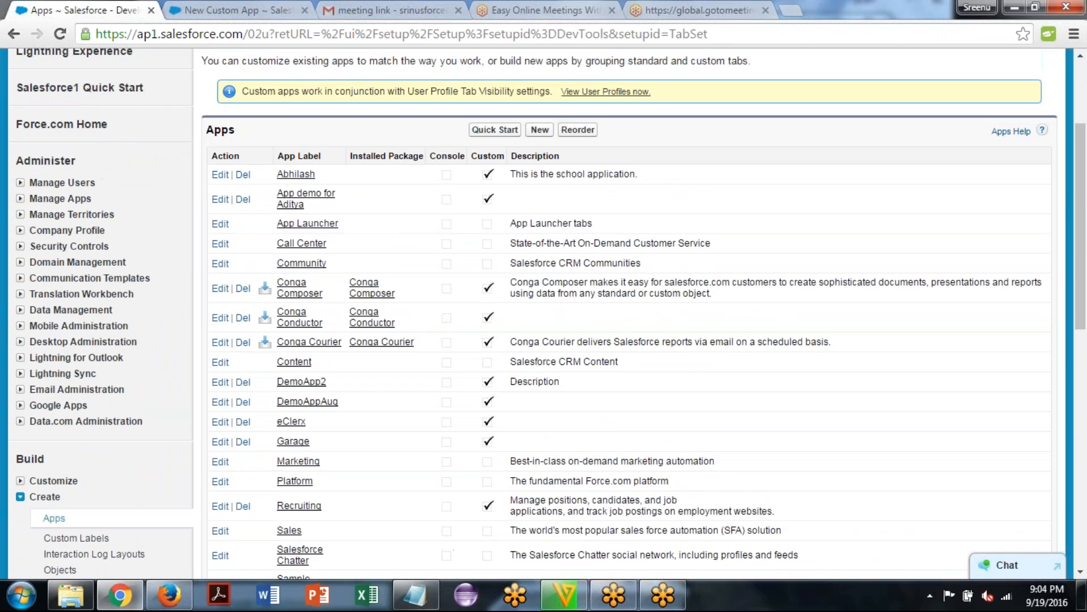
left_click(541, 130)
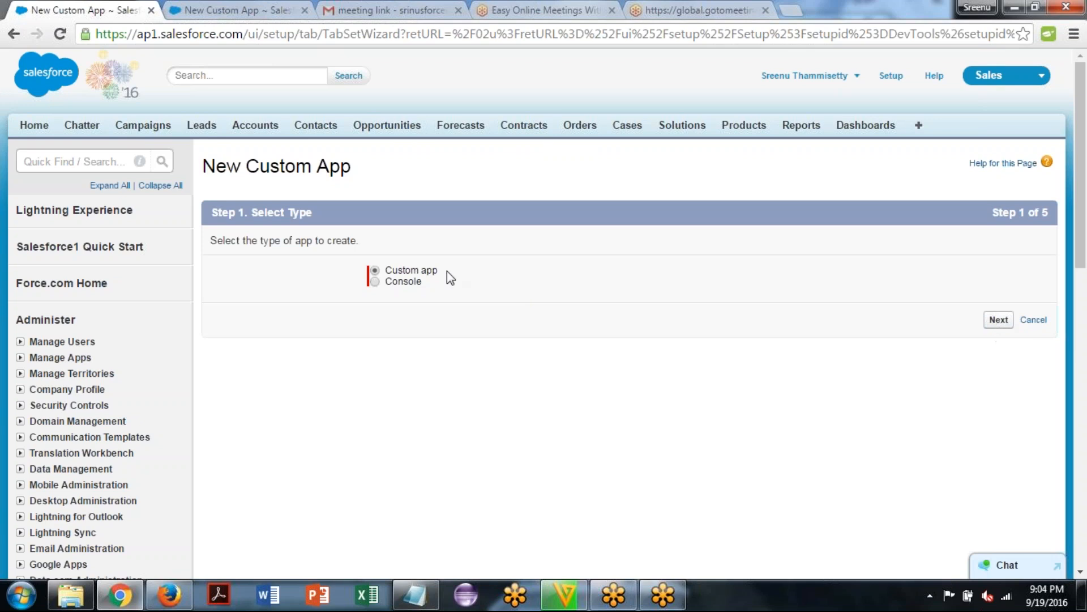
left_click(999, 320)
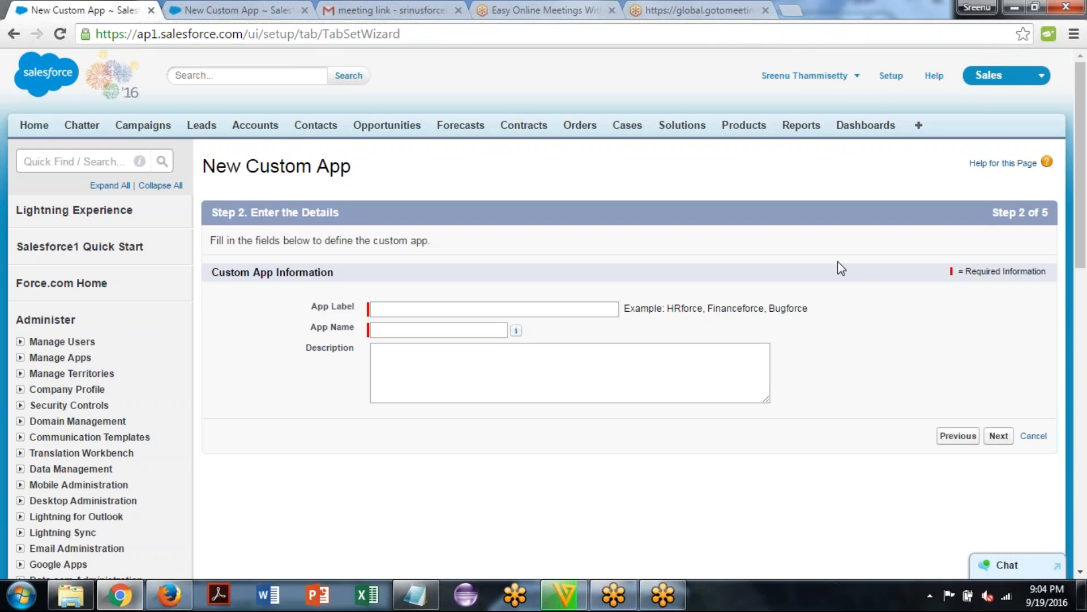
Label the custom app "Meghana App" and accept the generated app name Meghana_App
left_click(468, 310)
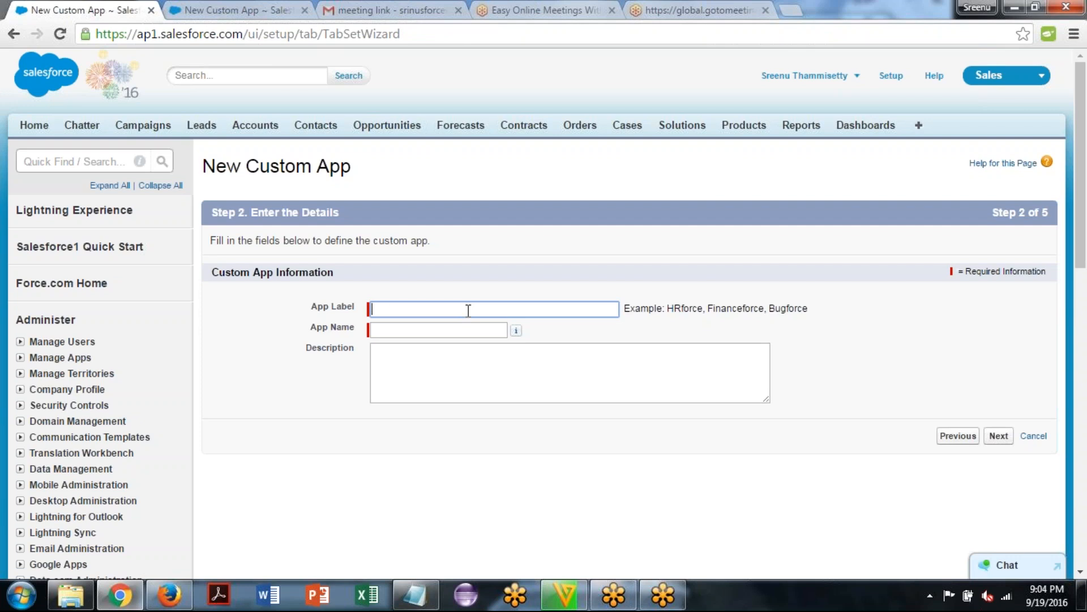
type("Meg")
type("hn")
type("na ")
type("App")
key("Tab")
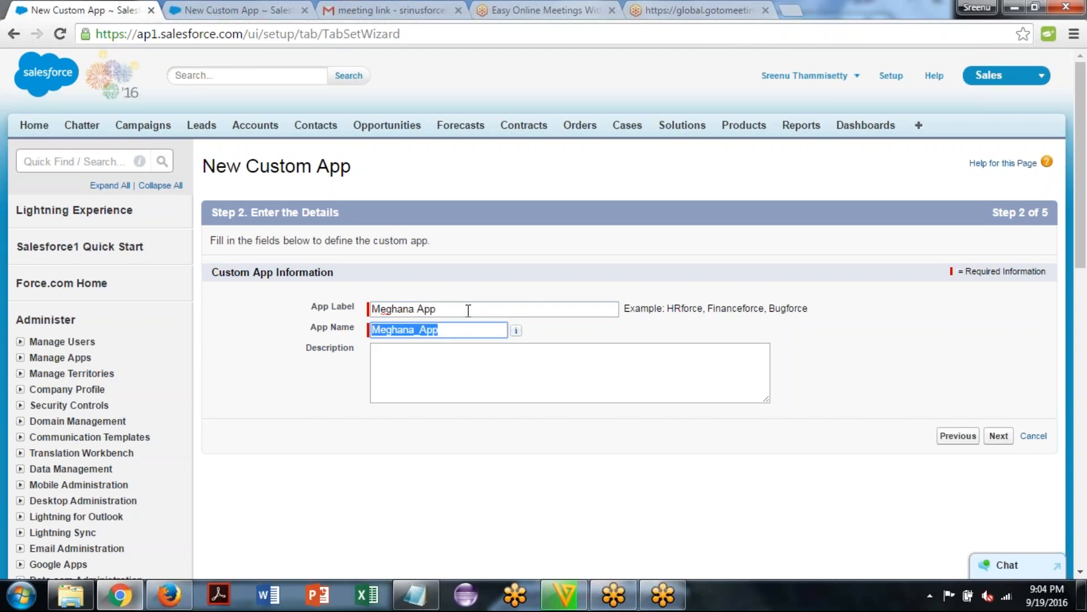
key("Tab")
key("Tab")
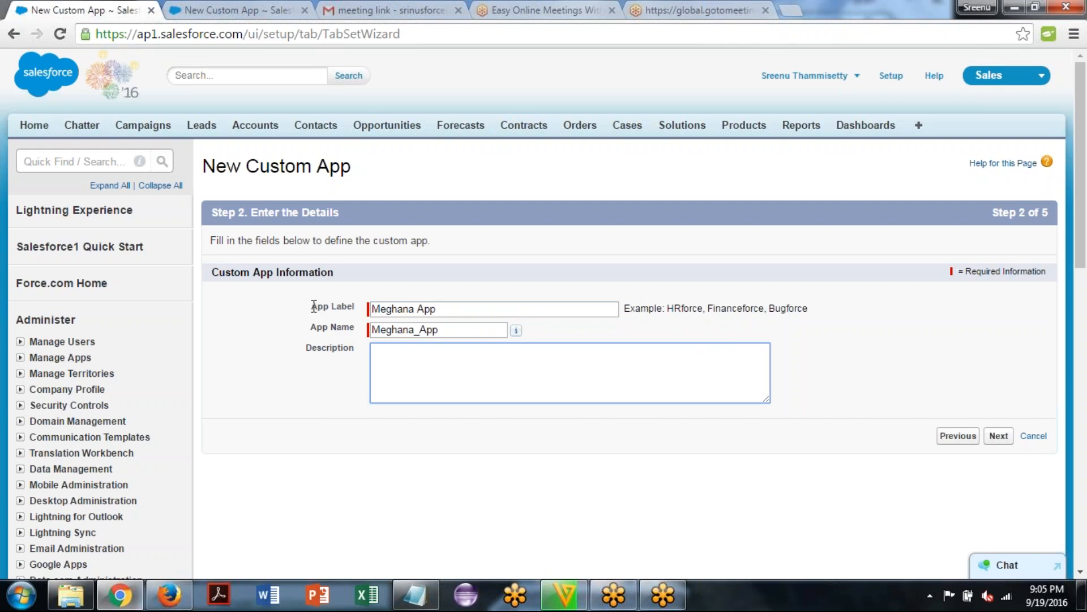
left_click_drag(311, 307, 358, 306)
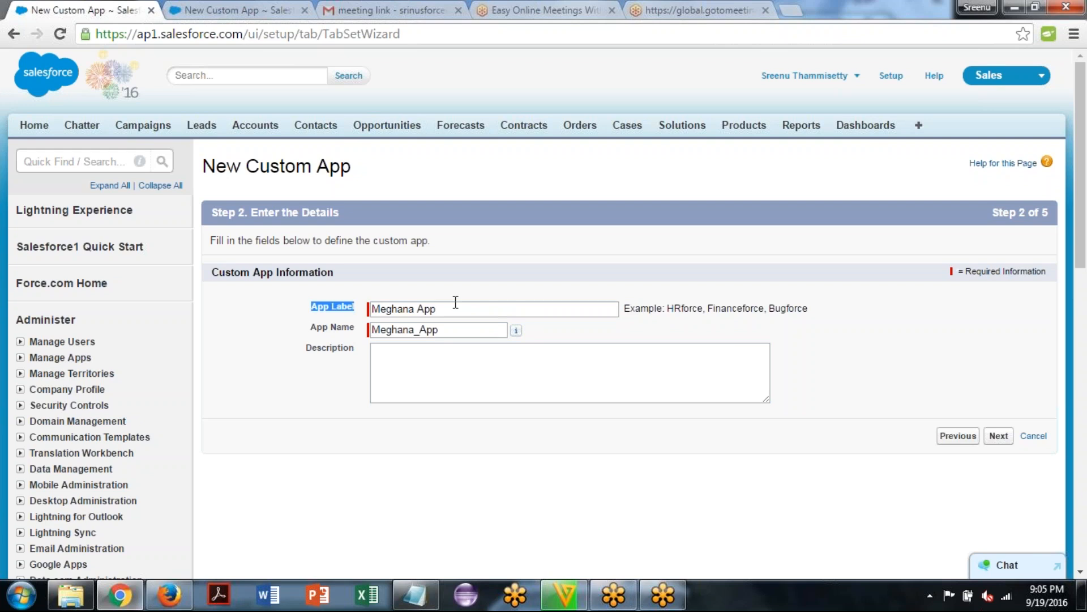
left_click(1018, 83)
left_click(1018, 84)
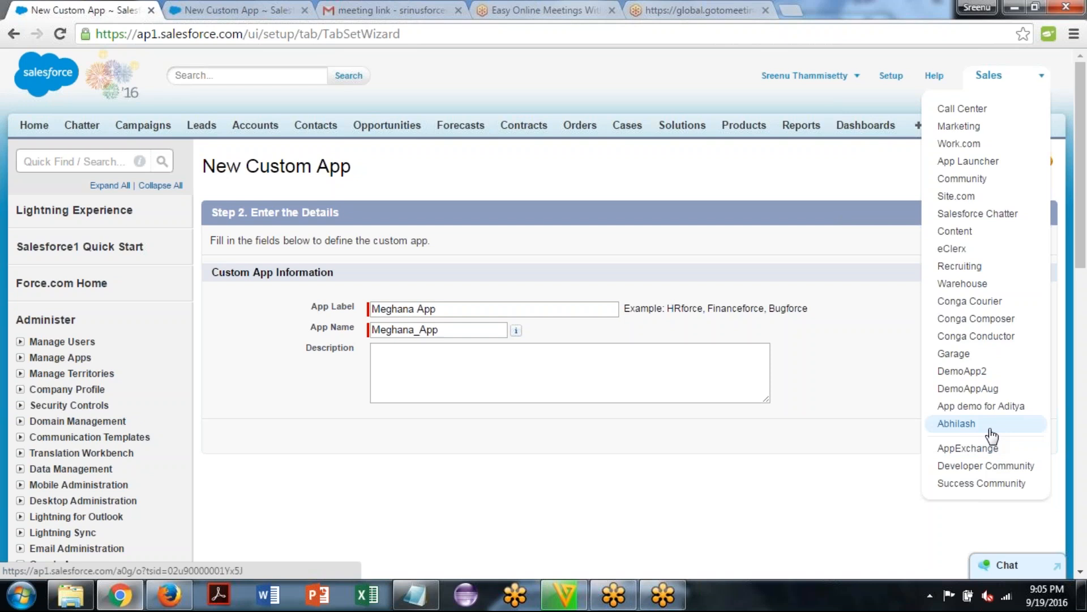
left_click(457, 331)
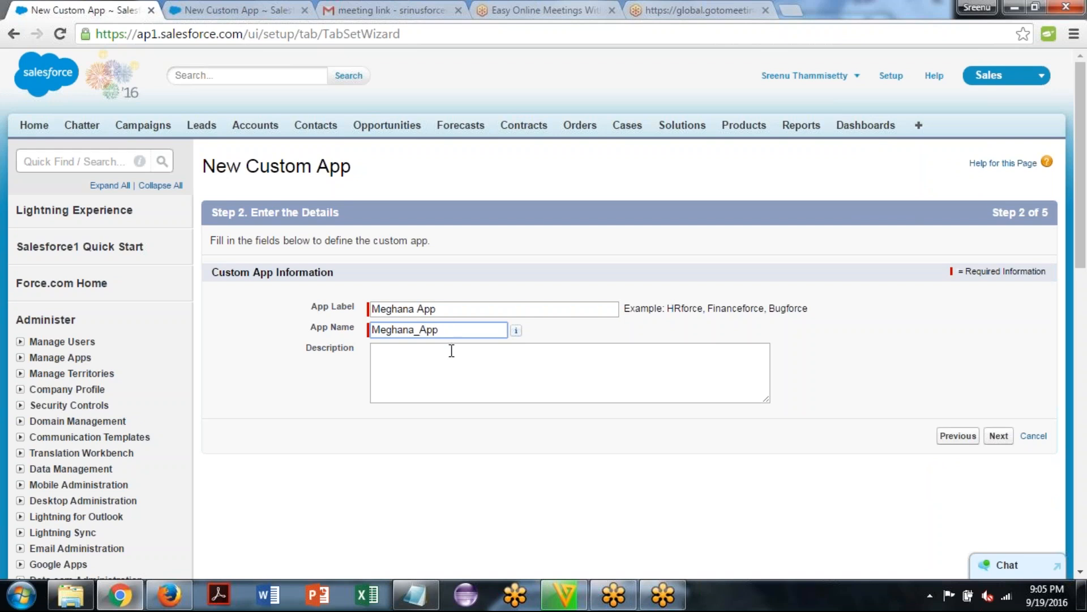
left_click(455, 370)
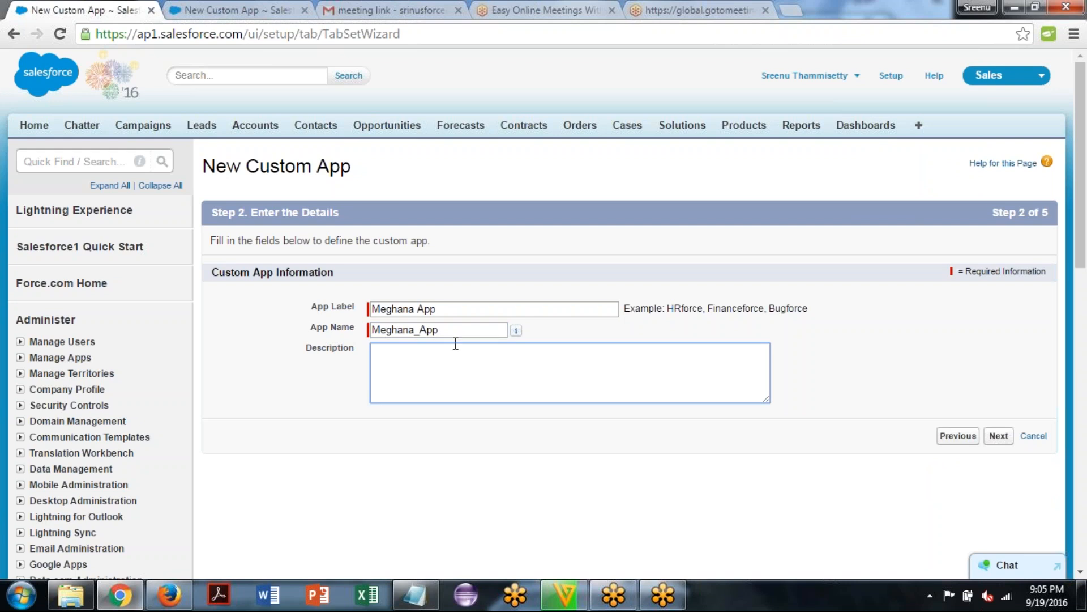
left_click_drag(448, 330, 371, 328)
left_click(456, 393)
Leave the description empty and continue to choosing the custom app's logo
left_click(999, 438)
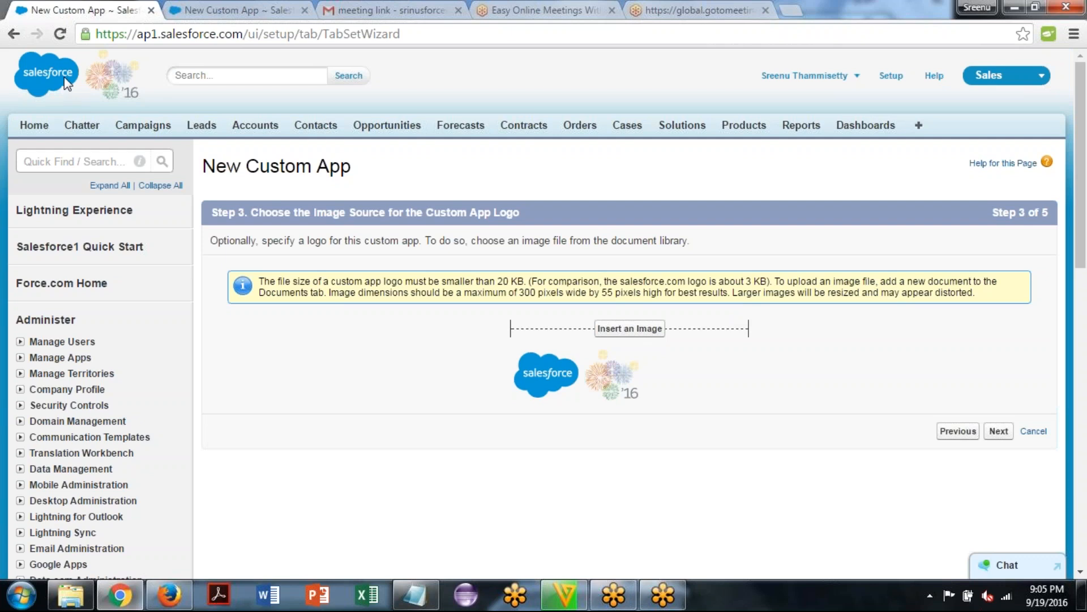
left_click_drag(65, 84, 156, 90)
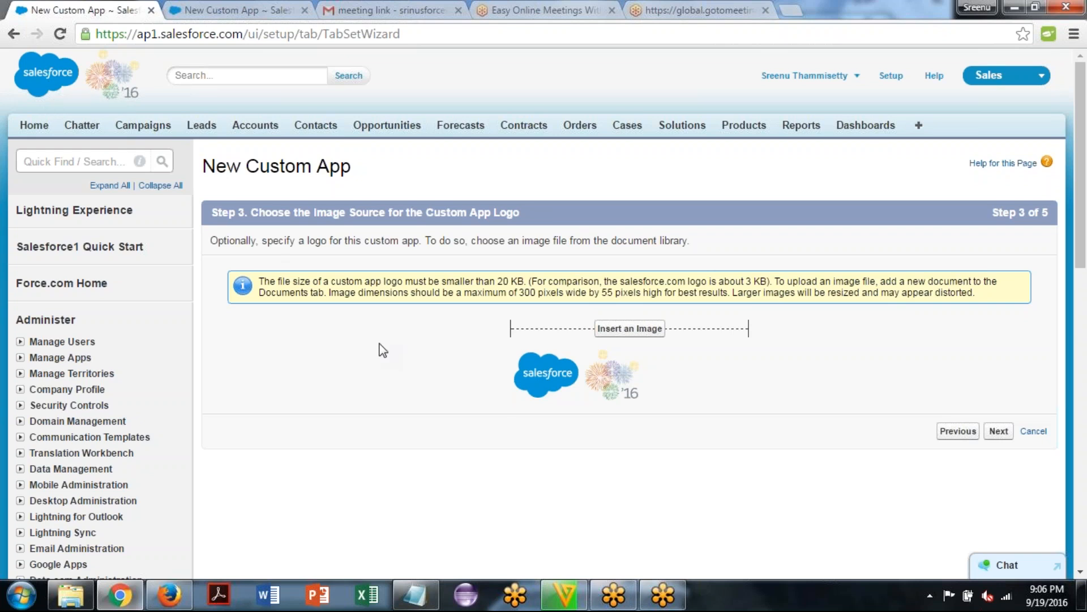
Insert the image sfdc app logo02 from My Personal Documents as the app logo and continue to choosing tabs
left_click(628, 333)
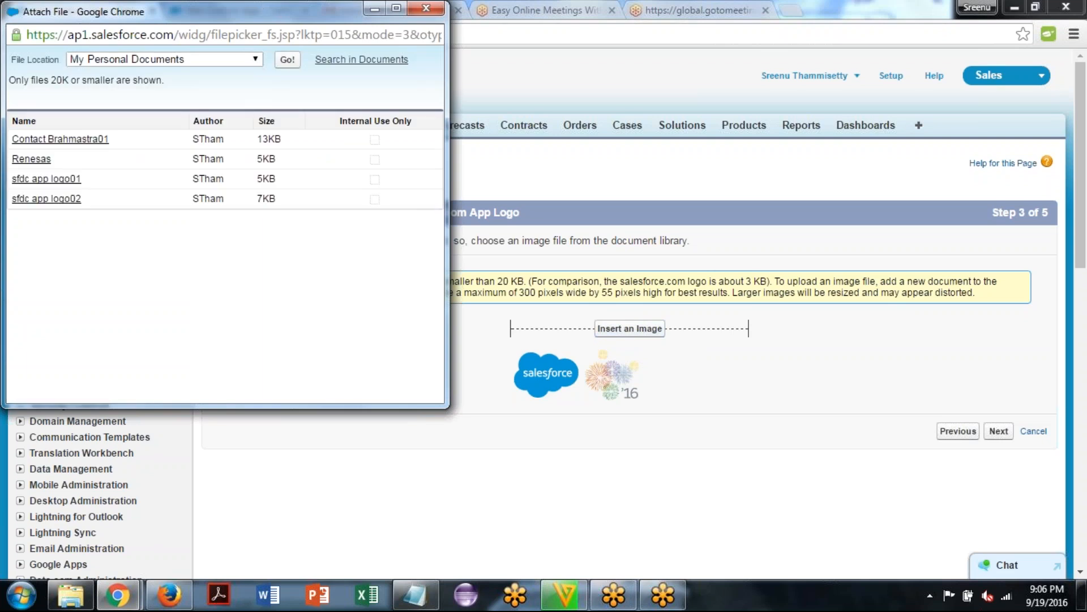
left_click_drag(339, 21, 415, 29)
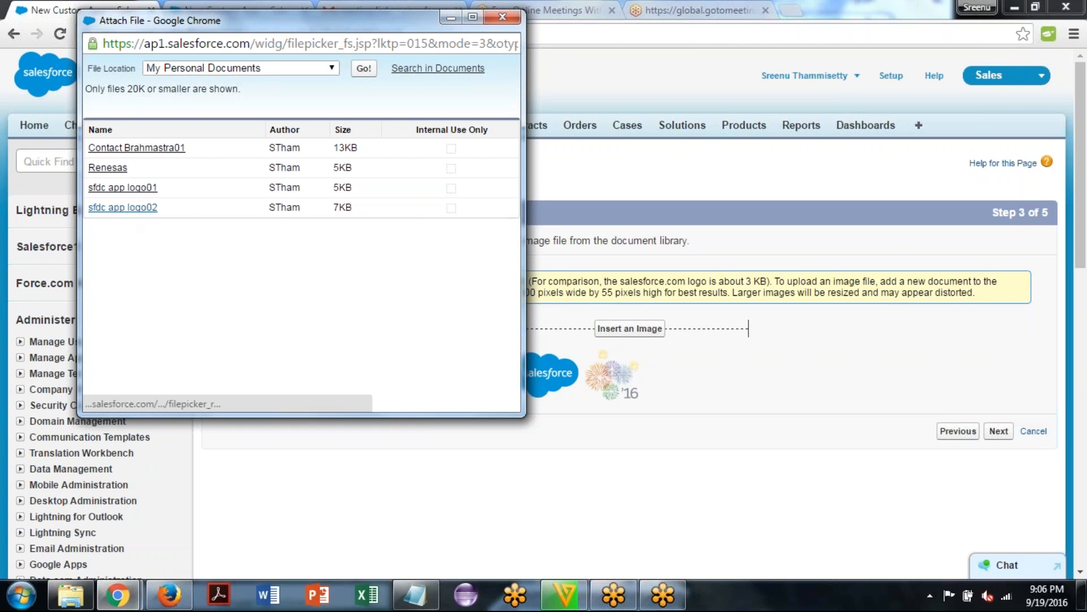
left_click(123, 208)
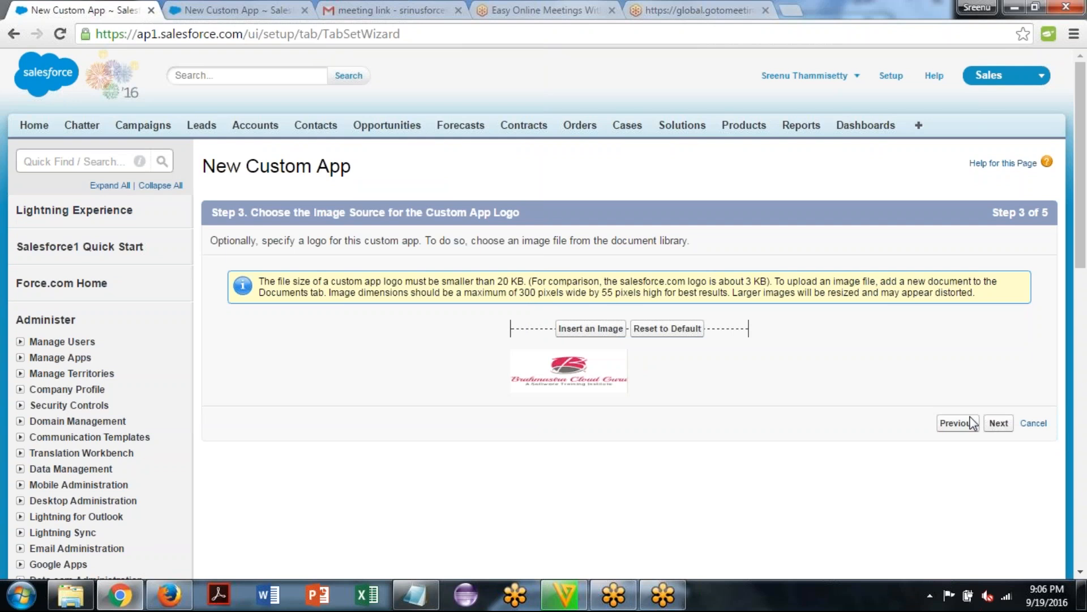
left_click(998, 423)
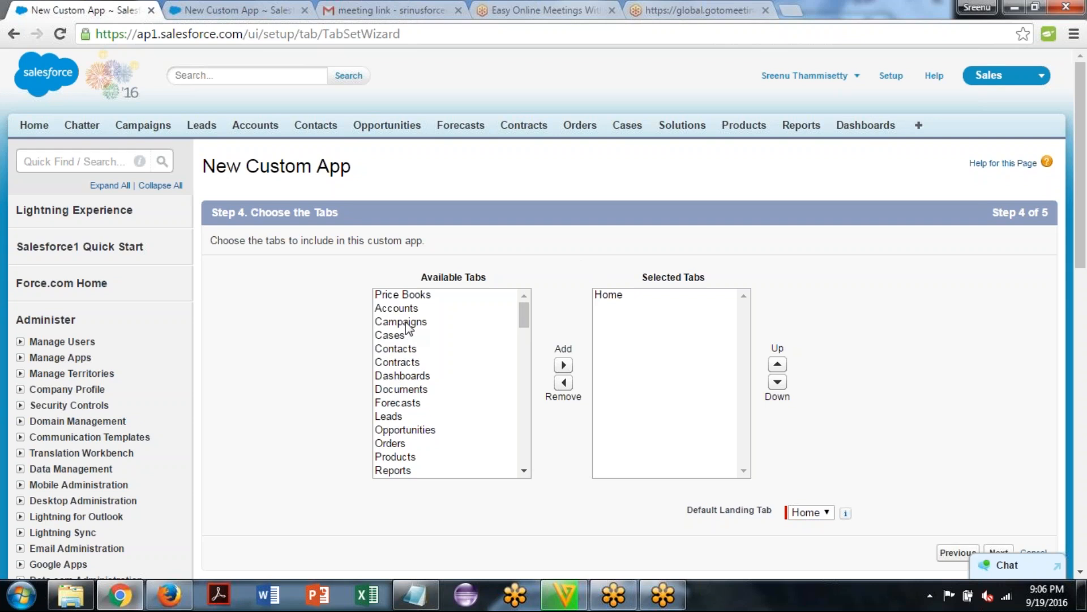
Look through the available tabs and add Products to the custom app's selected tabs
left_click(524, 312)
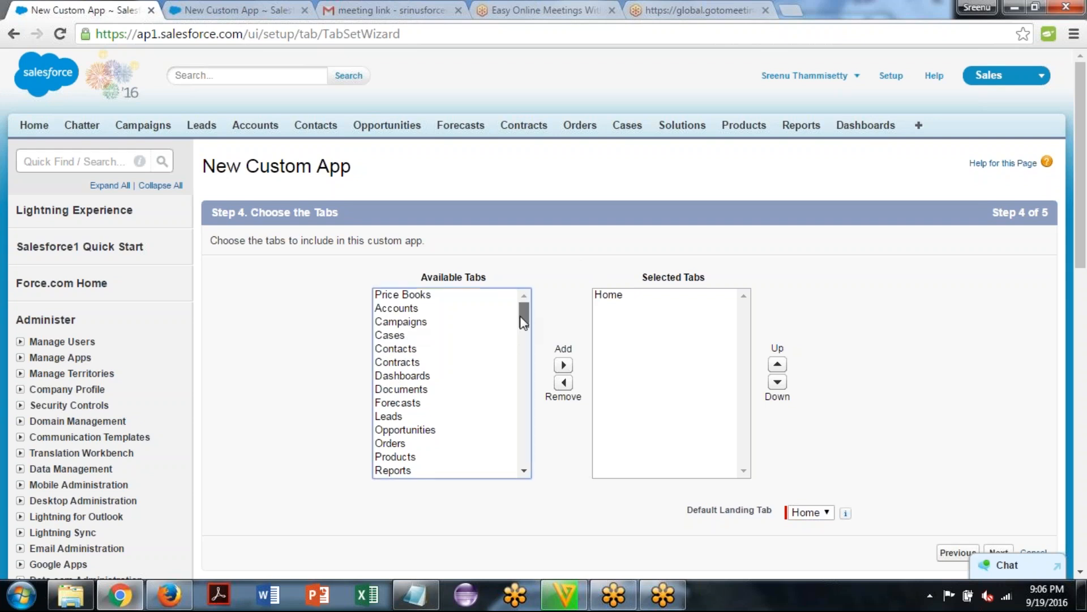
scroll(525, 397, "down", 5)
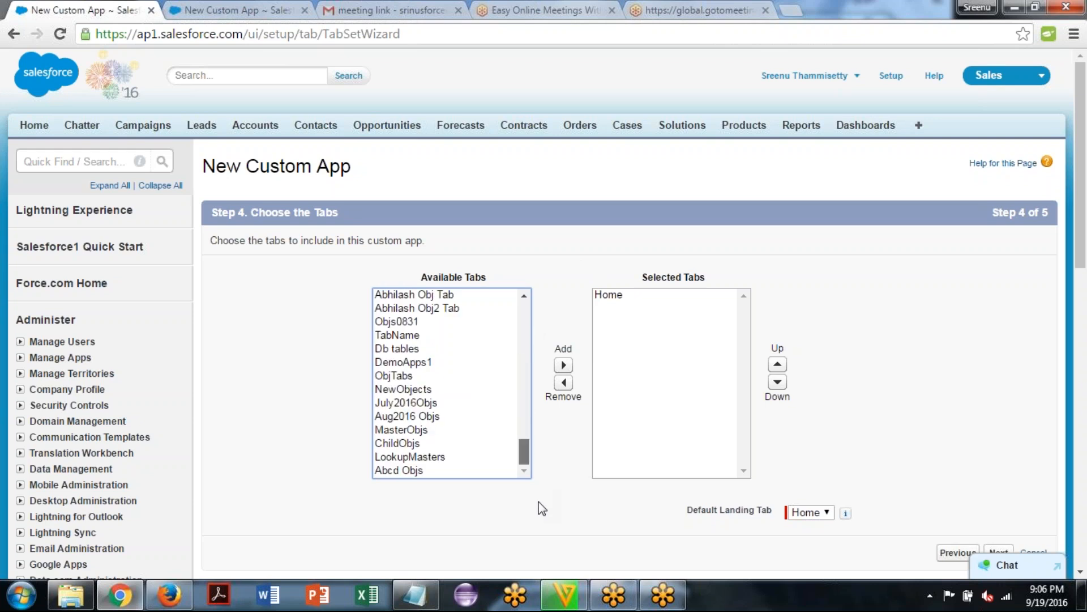
left_click_drag(524, 422, 519, 287)
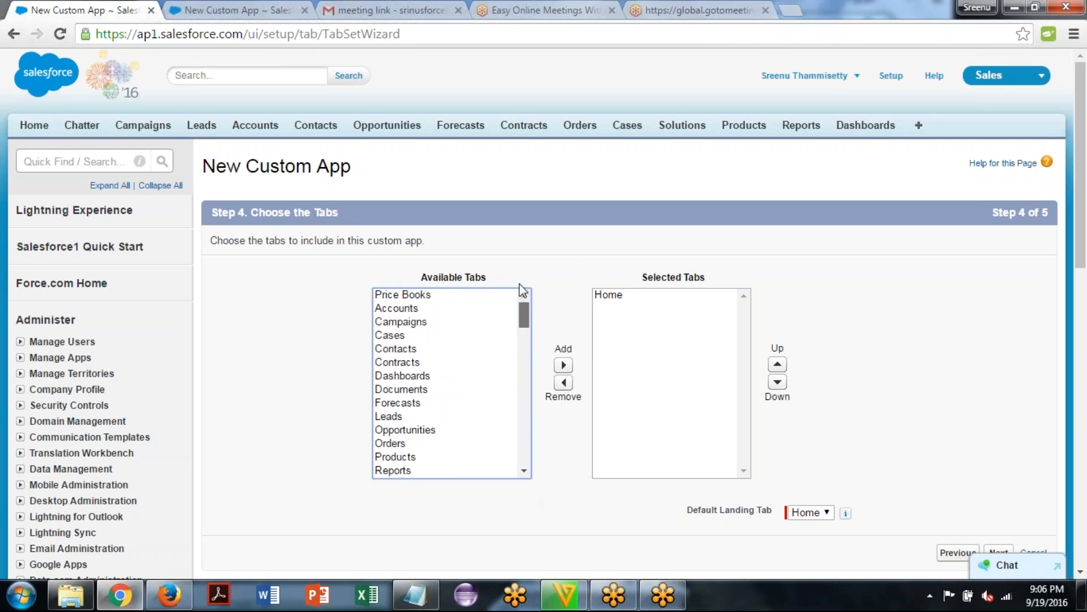
left_click(589, 240)
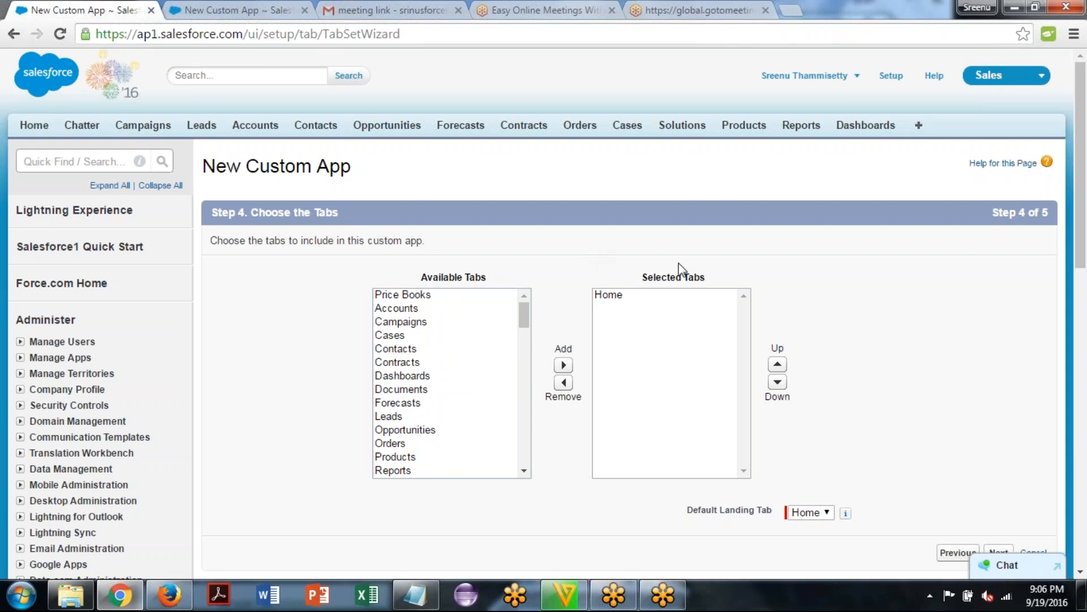
left_click(614, 295)
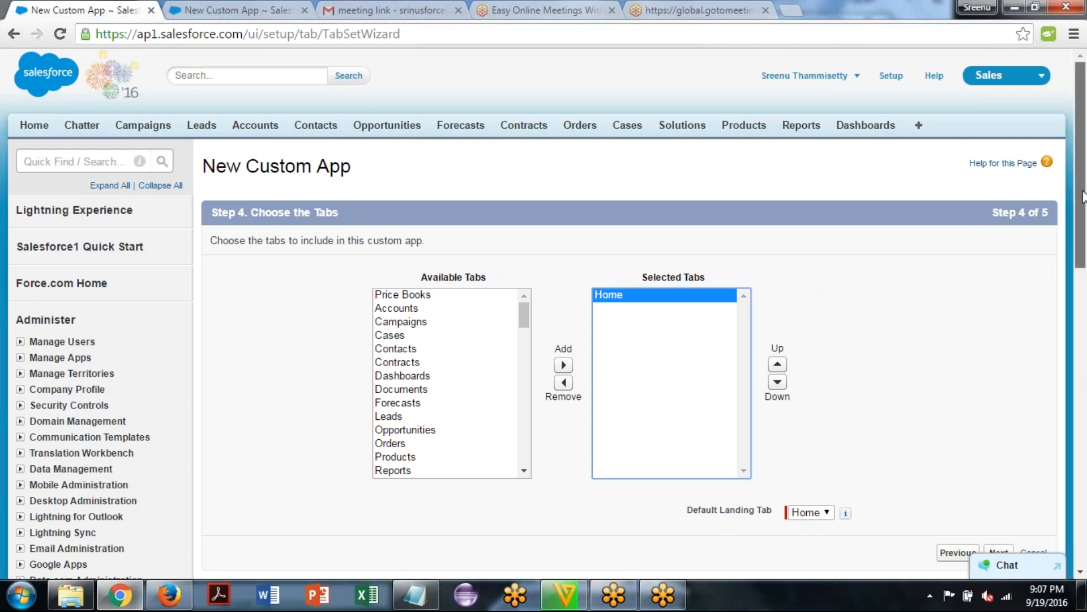
scroll(1083, 195, "down", 2)
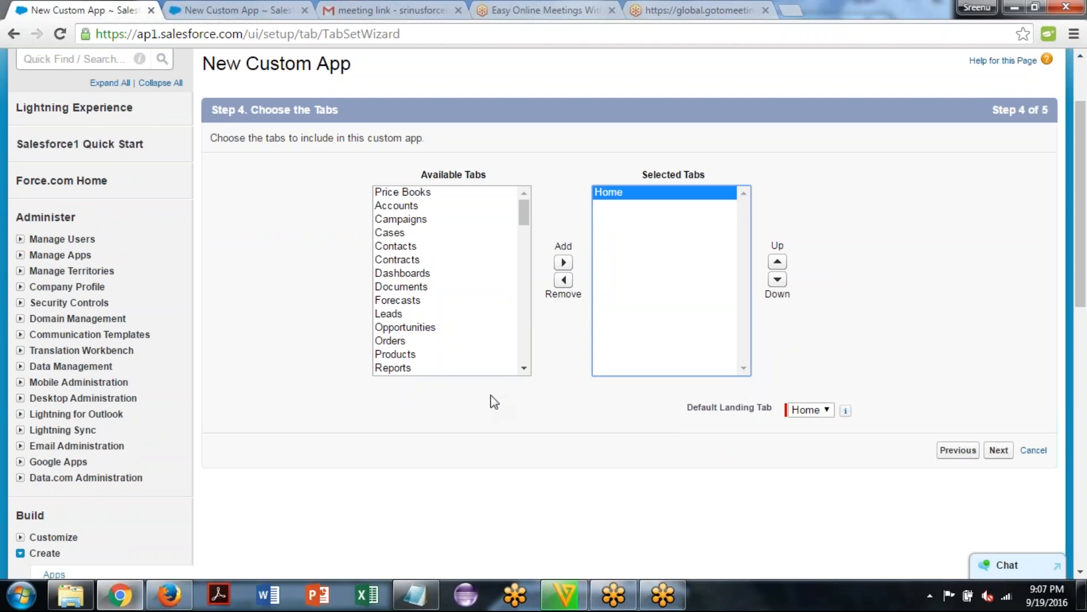
left_click(406, 356)
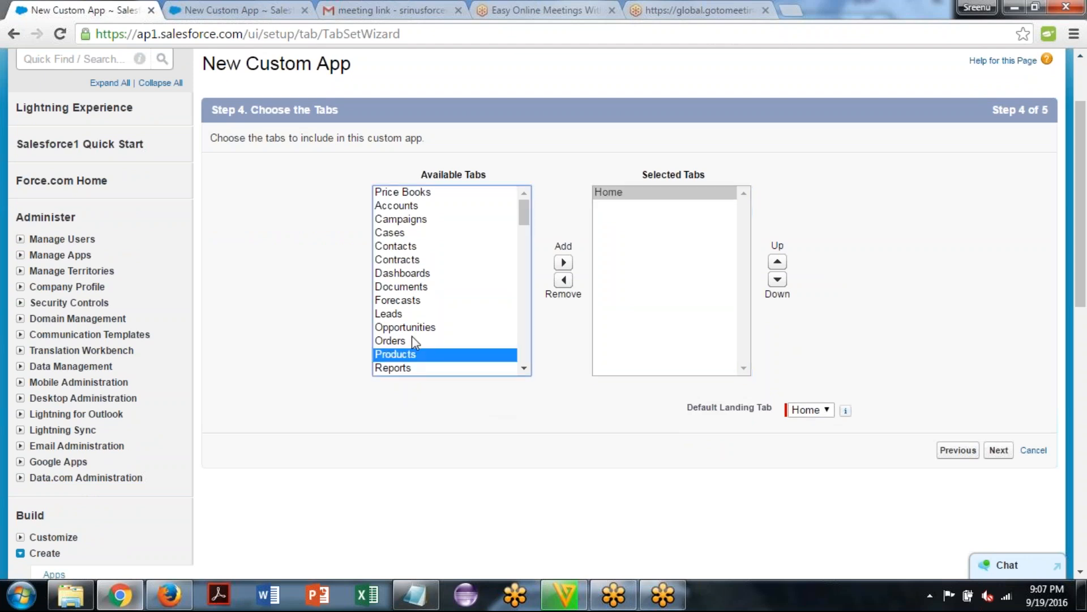
left_click(562, 262)
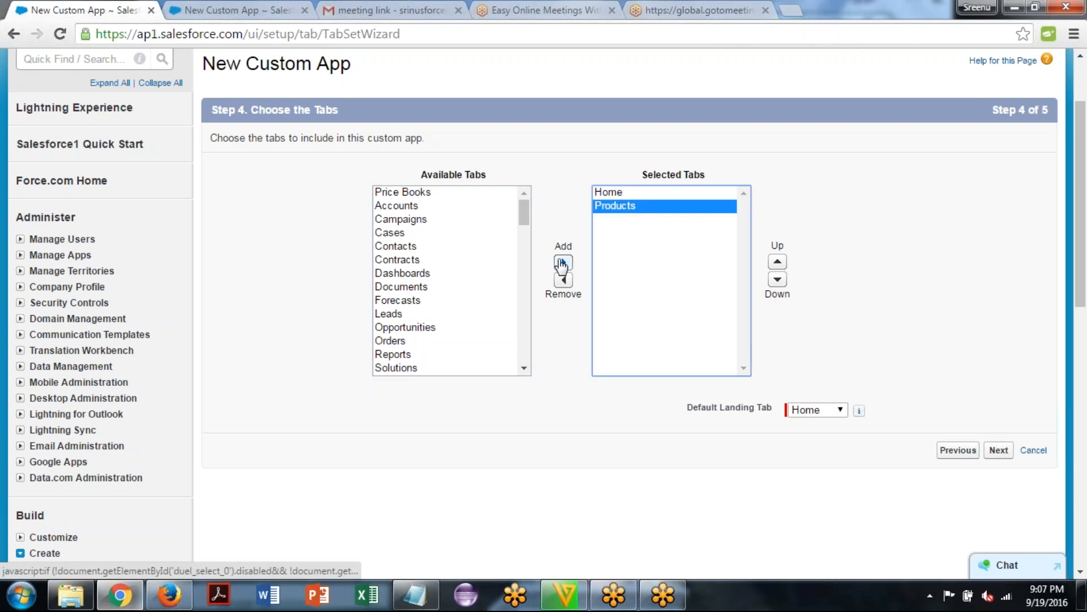
Set the default landing tab to Products and continue to assigning profiles
left_click(835, 410)
left_click(821, 439)
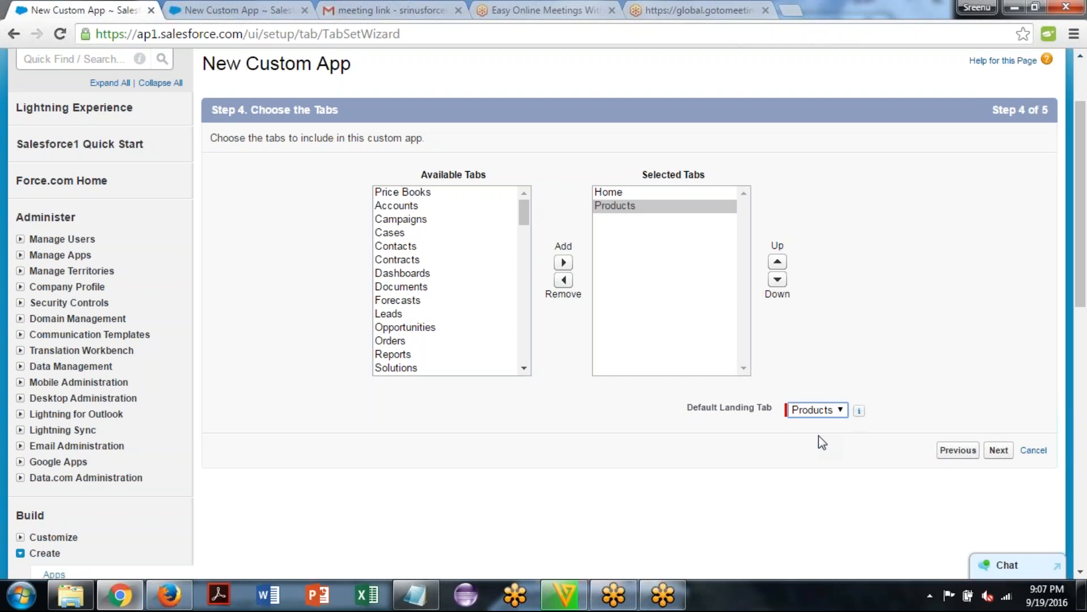
left_click(998, 450)
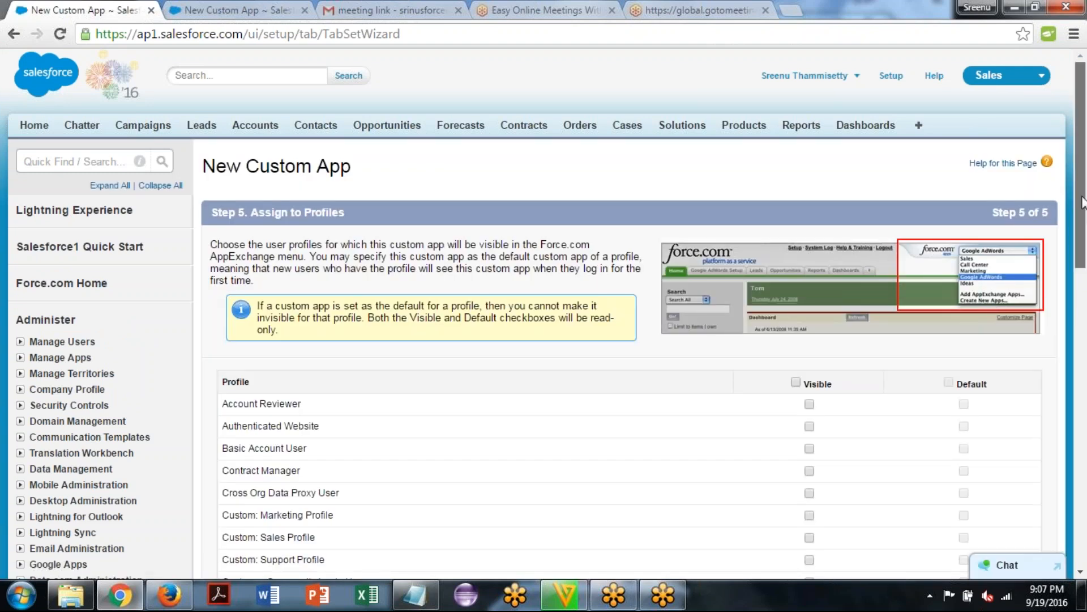
Make the custom app visible to the System Administrator and Standard User profiles and save the app
left_click_drag(1082, 203, 1084, 422)
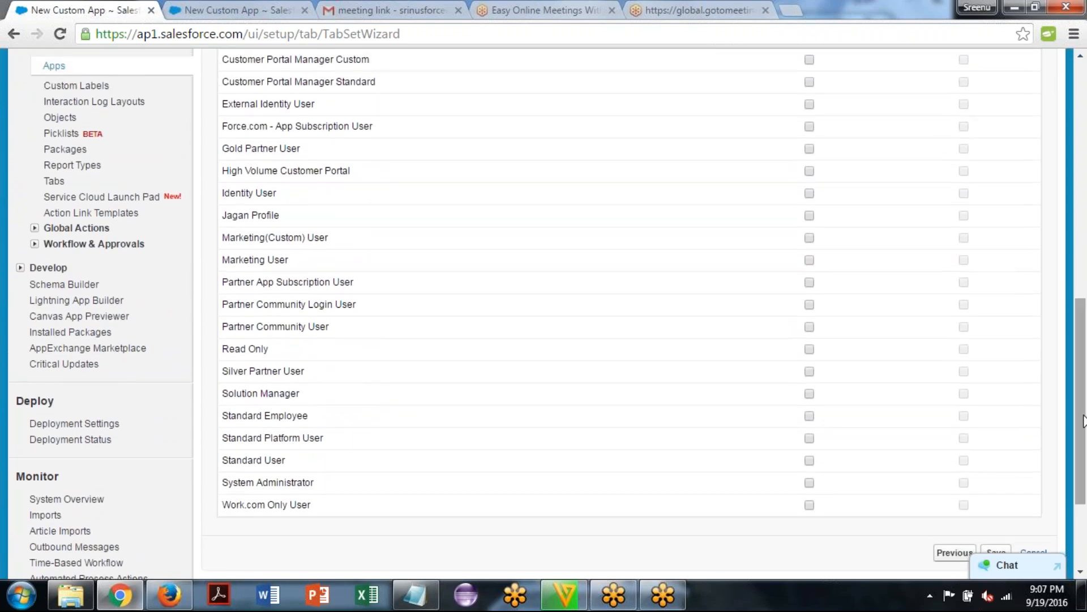
left_click(810, 483)
left_click(809, 460)
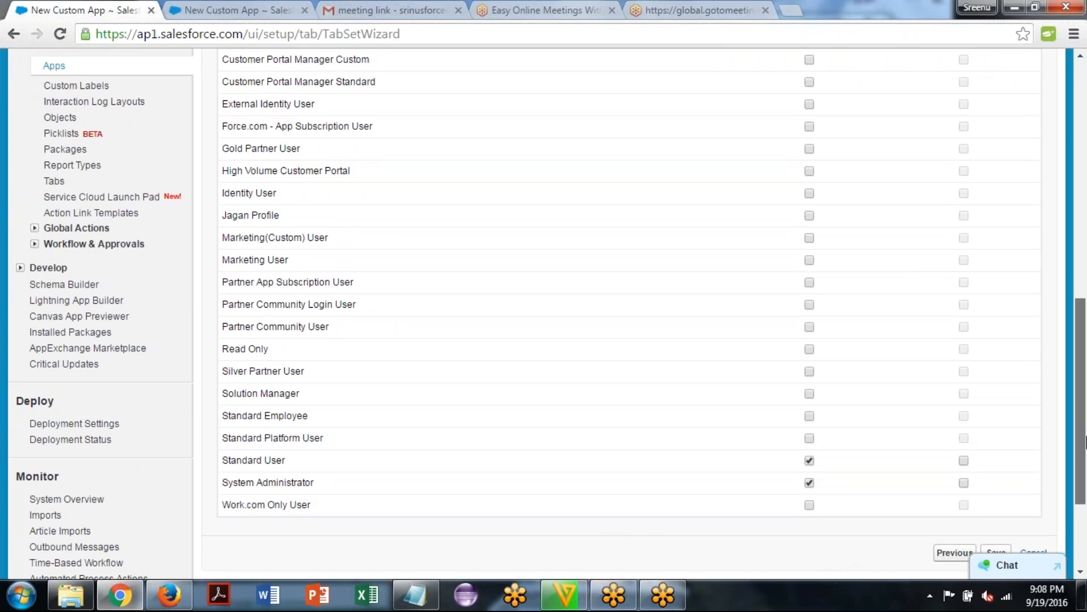
scroll(1085, 441, "down", 3)
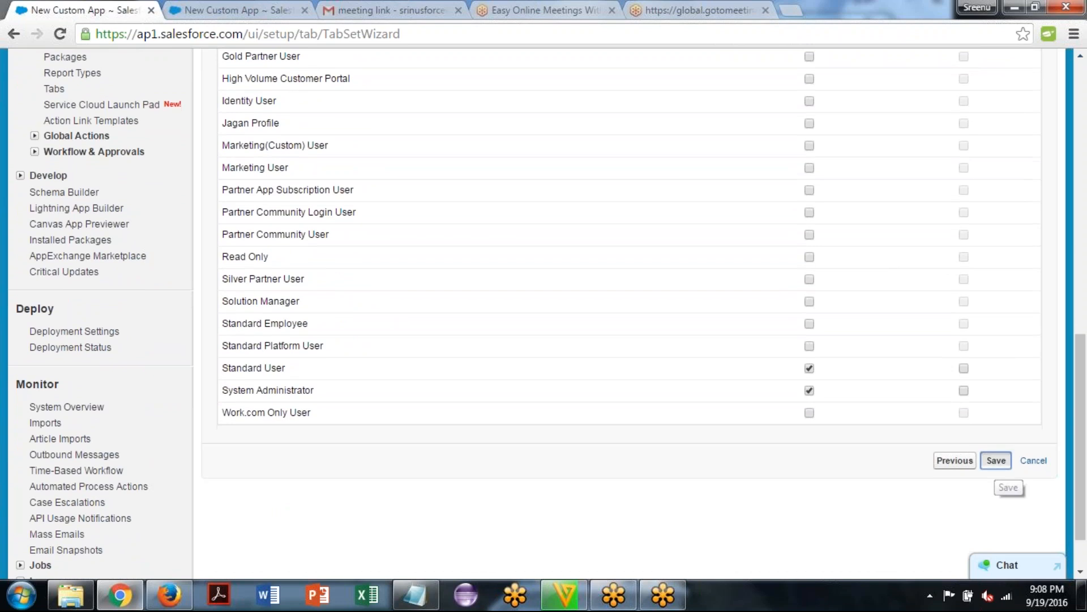
left_click(996, 461)
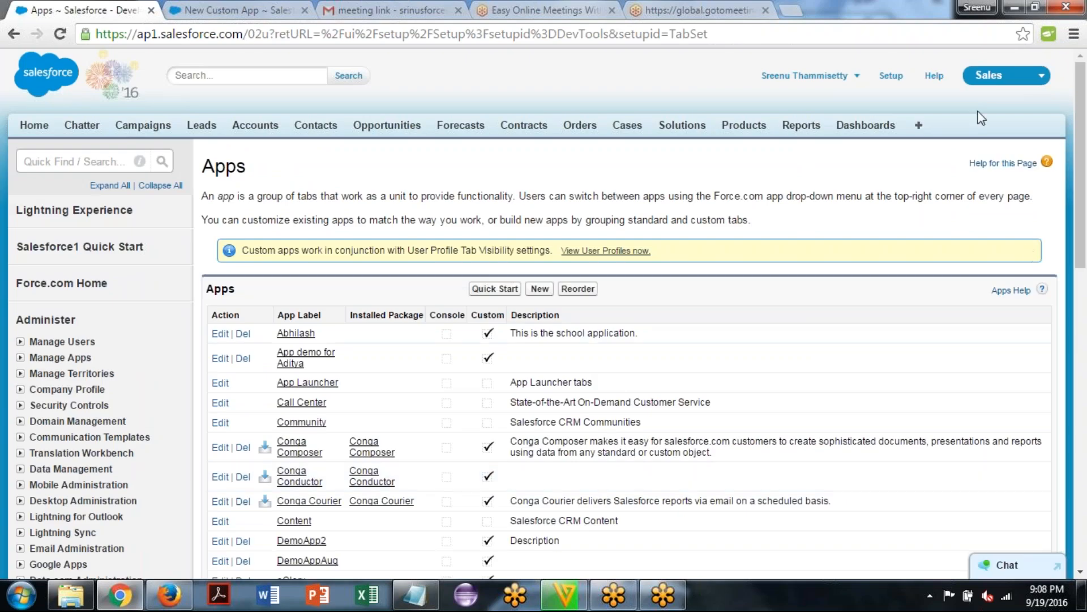
Switch from the Sales app to the new Meghana App
left_click(1001, 80)
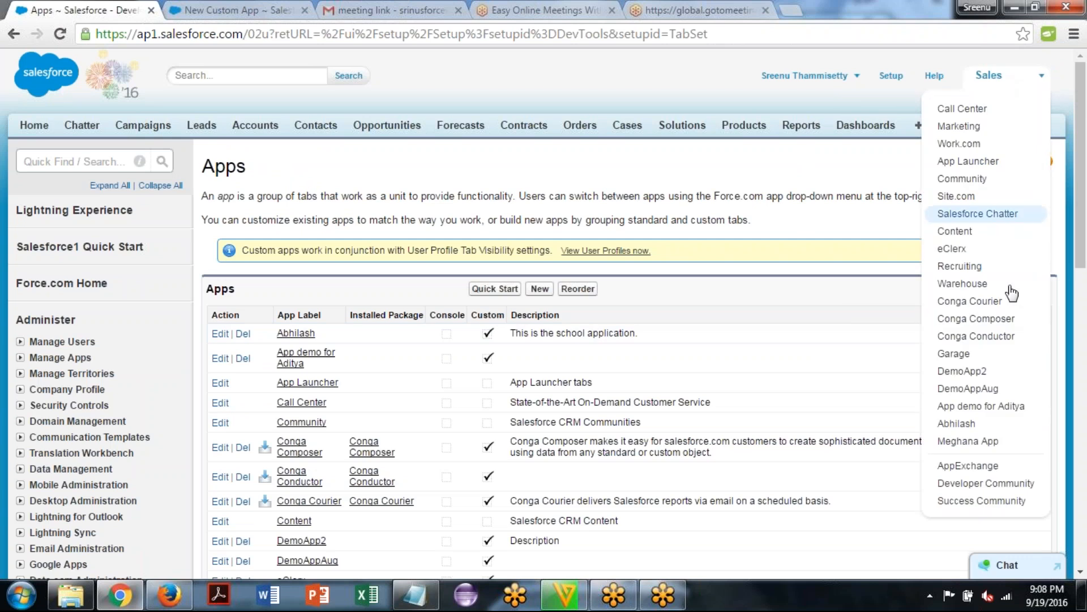
left_click(998, 444)
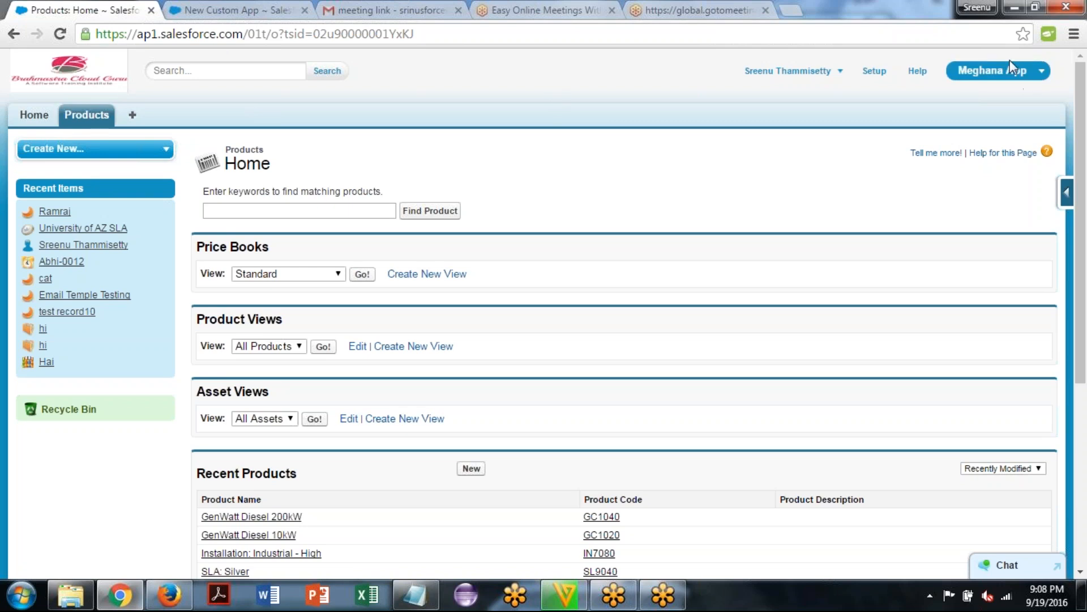
Switch to the Sales app for comparison and return to Meghana App
left_click(1012, 76)
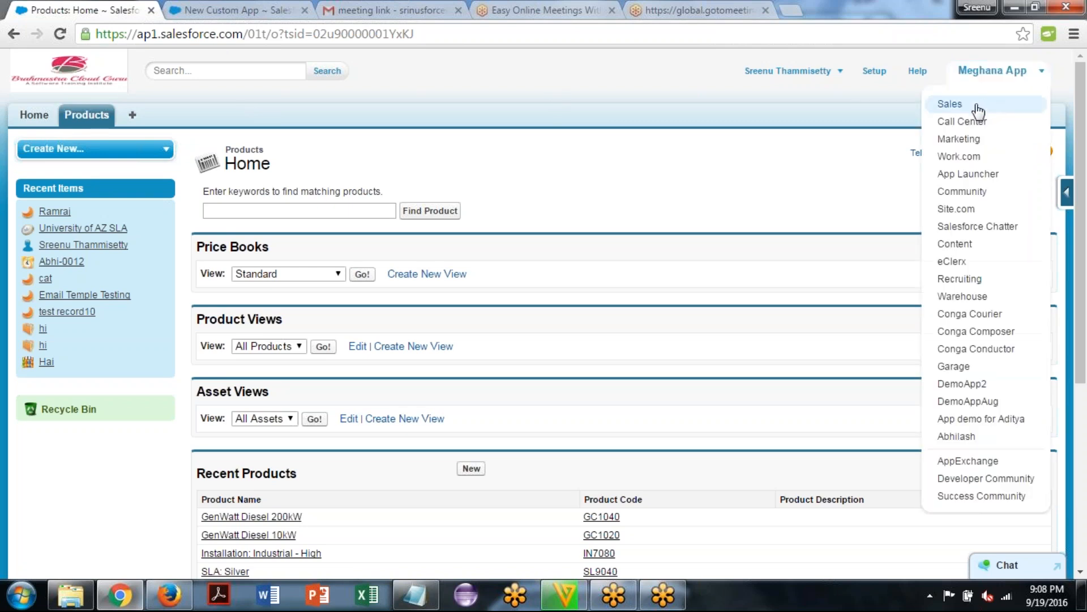
left_click(977, 103)
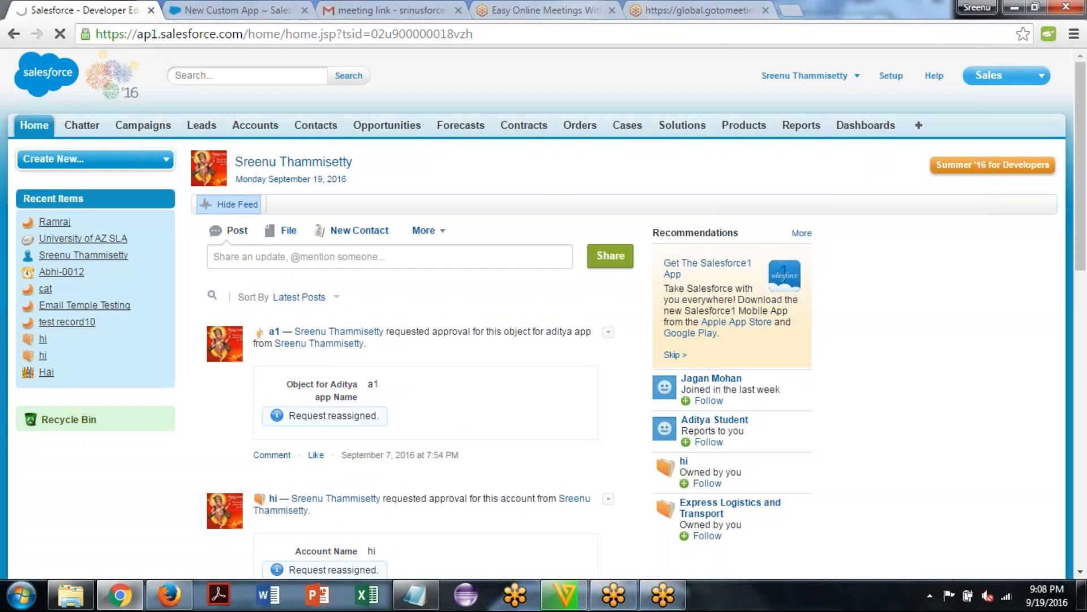
left_click(1014, 75)
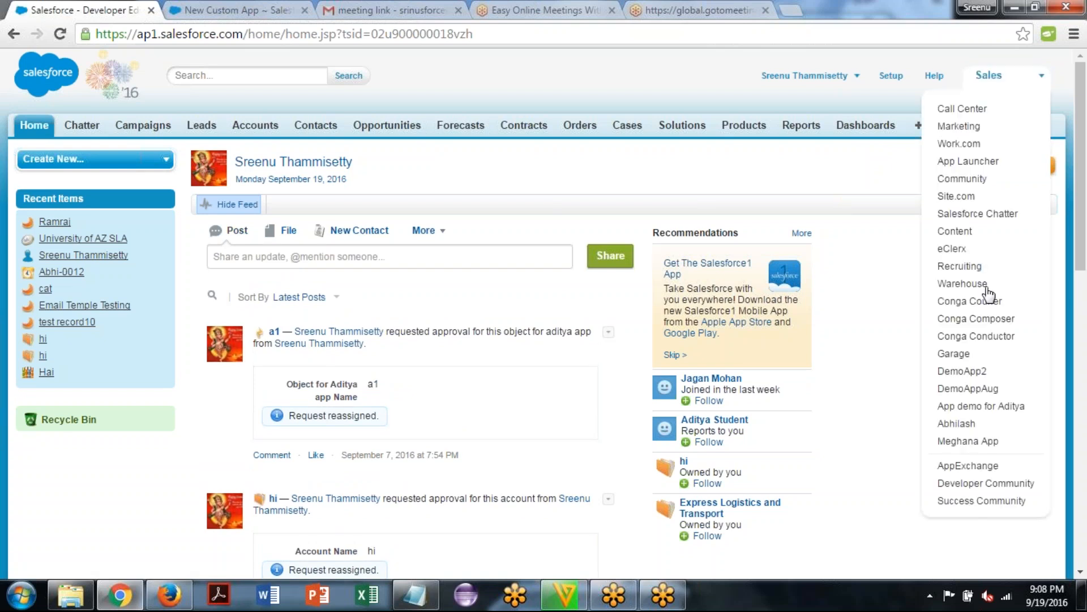
left_click(981, 441)
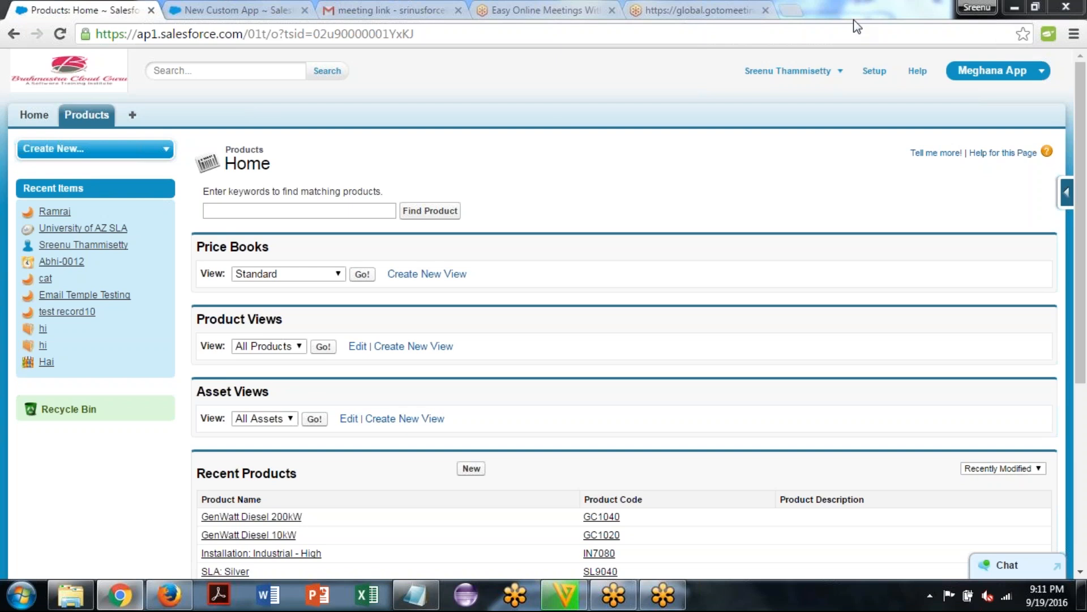
left_click(565, 117)
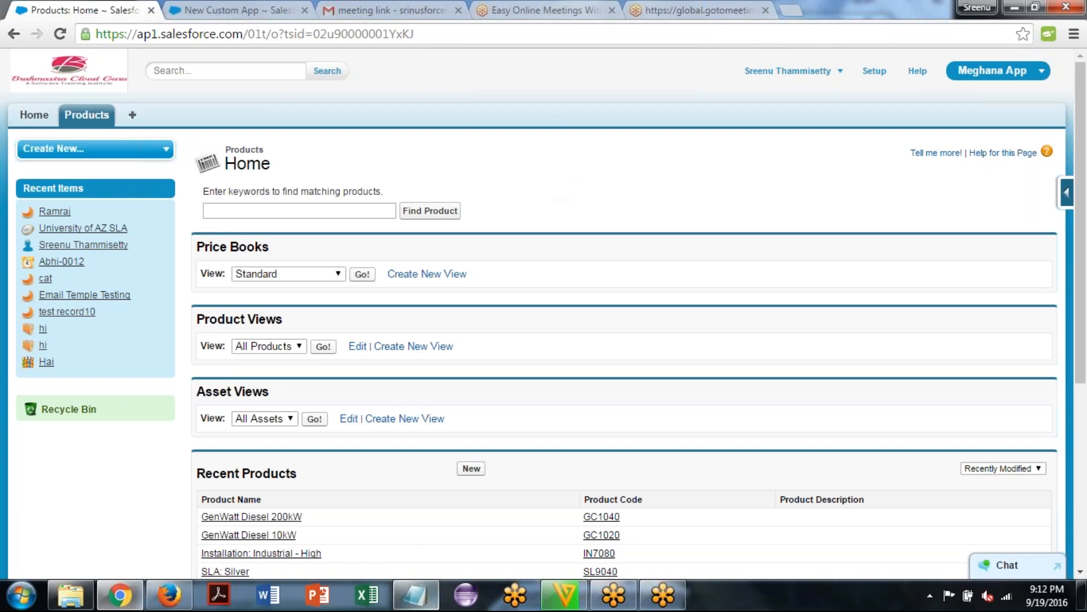
Switch to the Notepad notes and add the line "App name: Meghana App" below the console app entry
left_click(415, 595)
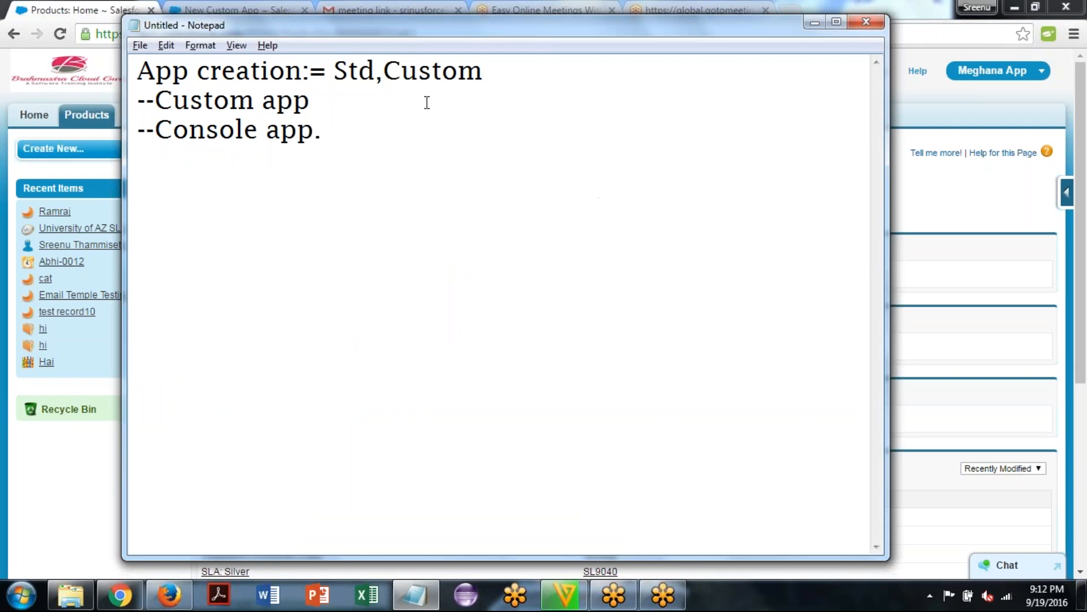
left_click(530, 75)
type("App")
type(":")
key("BackSpace")
key("BackSpace")
type("nam")
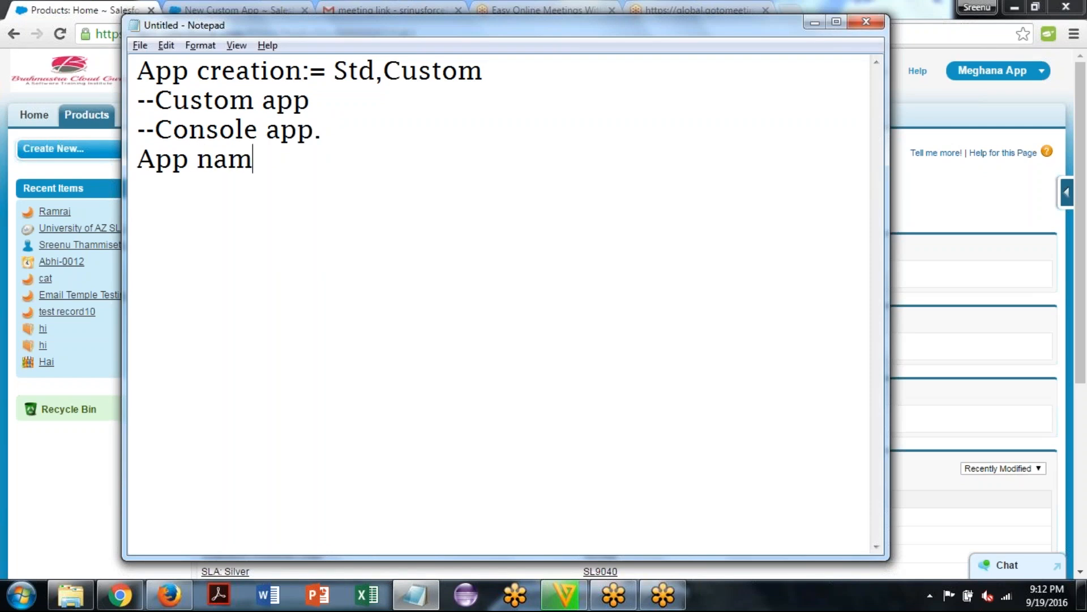
type("e: Meghana ")
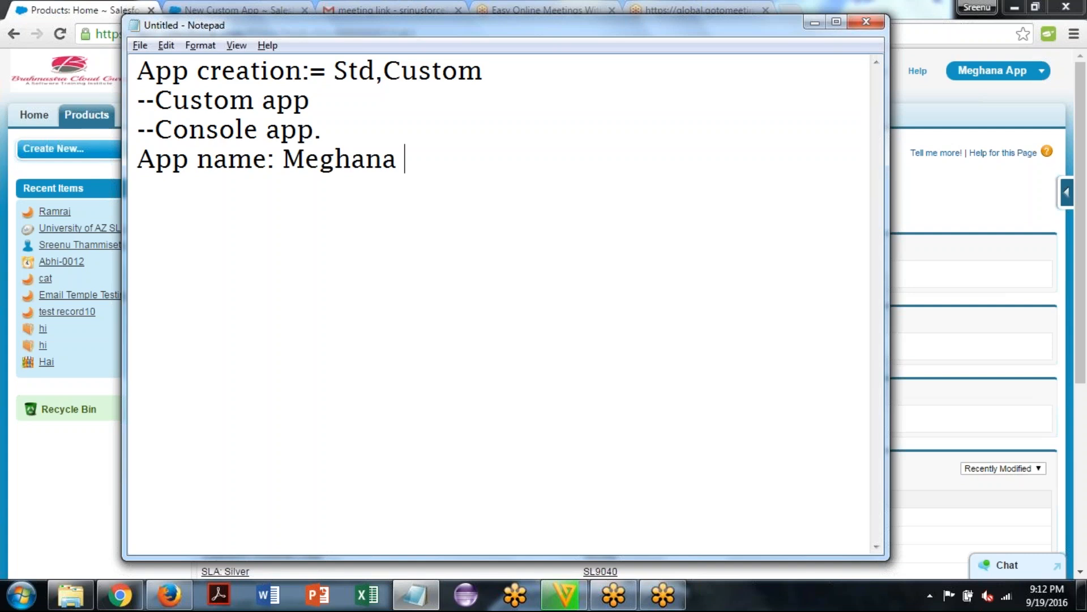
type("App")
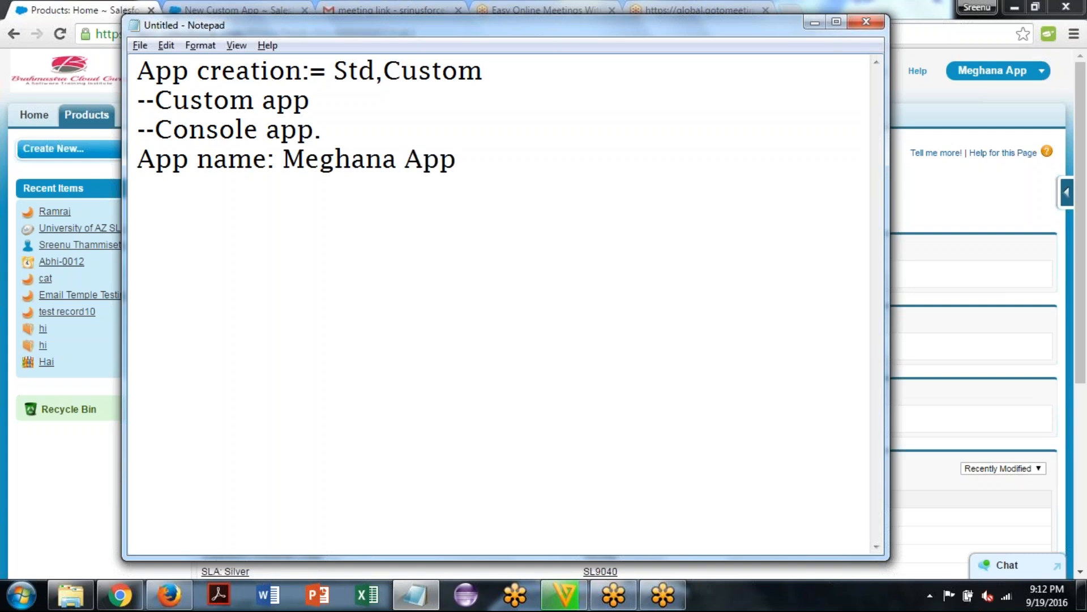
Add a new line to the notes reading "Currently there is only one tab"
key("Return")
key("Return")
key("BackSpace")
type("Cure")
key("BackSpace")
type("rent")
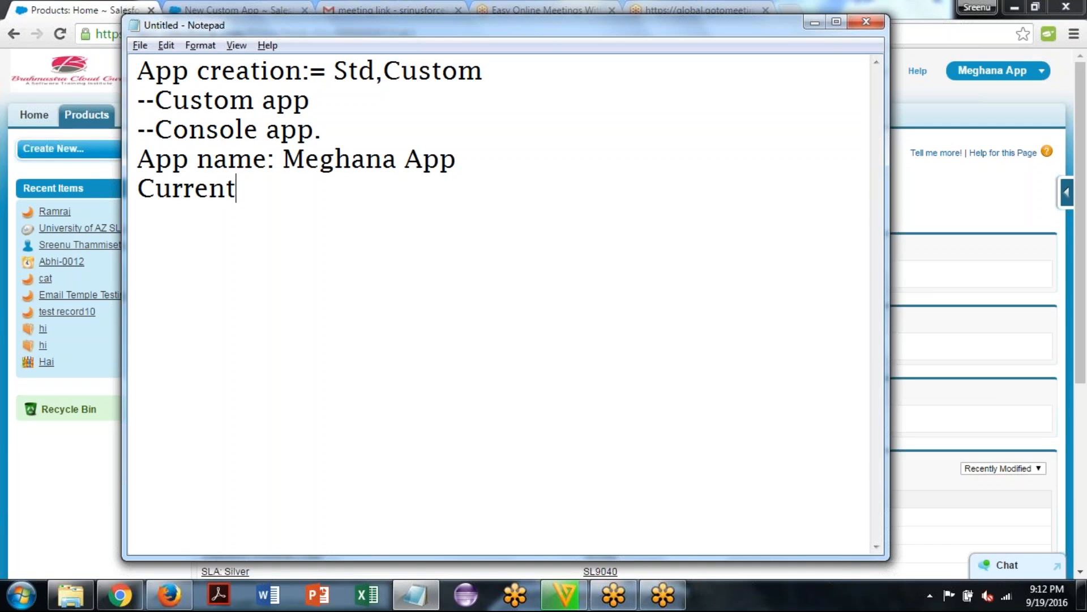
type("ly there")
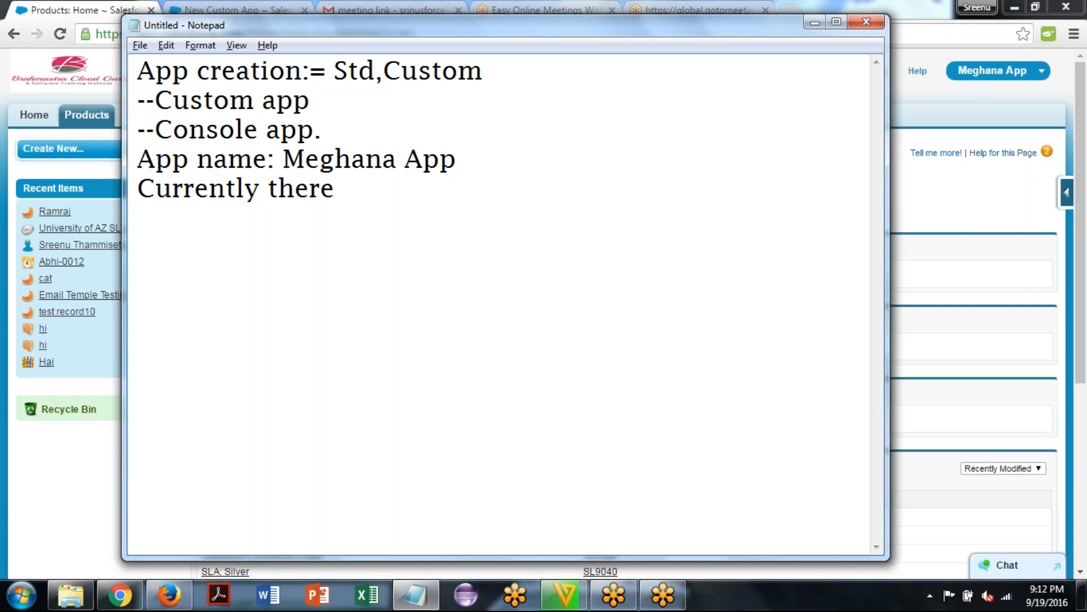
type(" is onl")
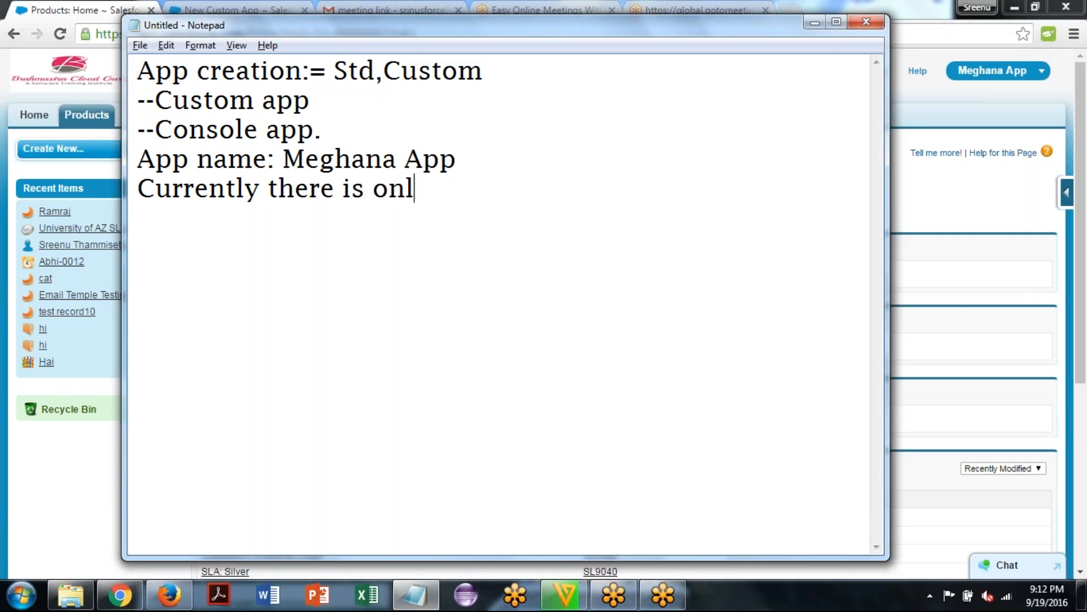
type("y one")
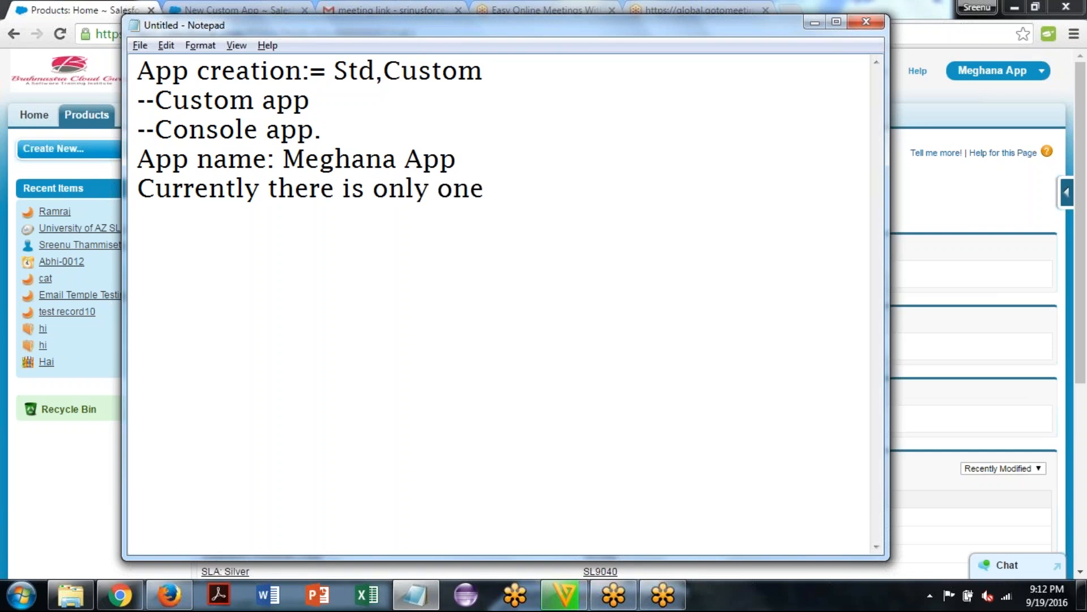
type(" tab")
key("BackSpace")
type("..")
key("BackSpace")
key("BackSpace")
Complete the tab note with "--Object ie., Products" and add blank lines below it
type("--Object")
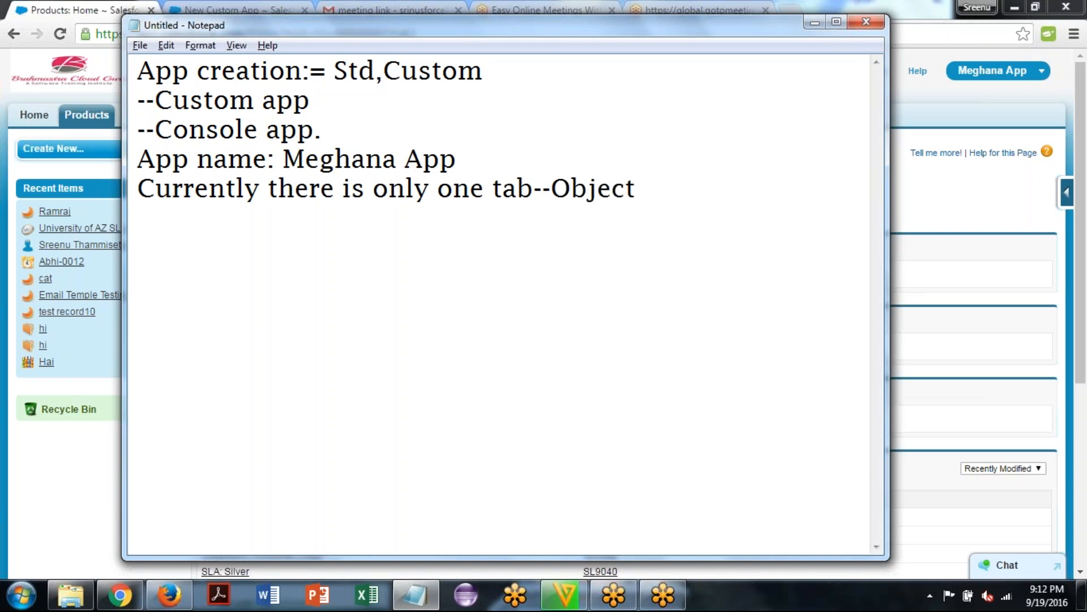
type(" ie., Prod")
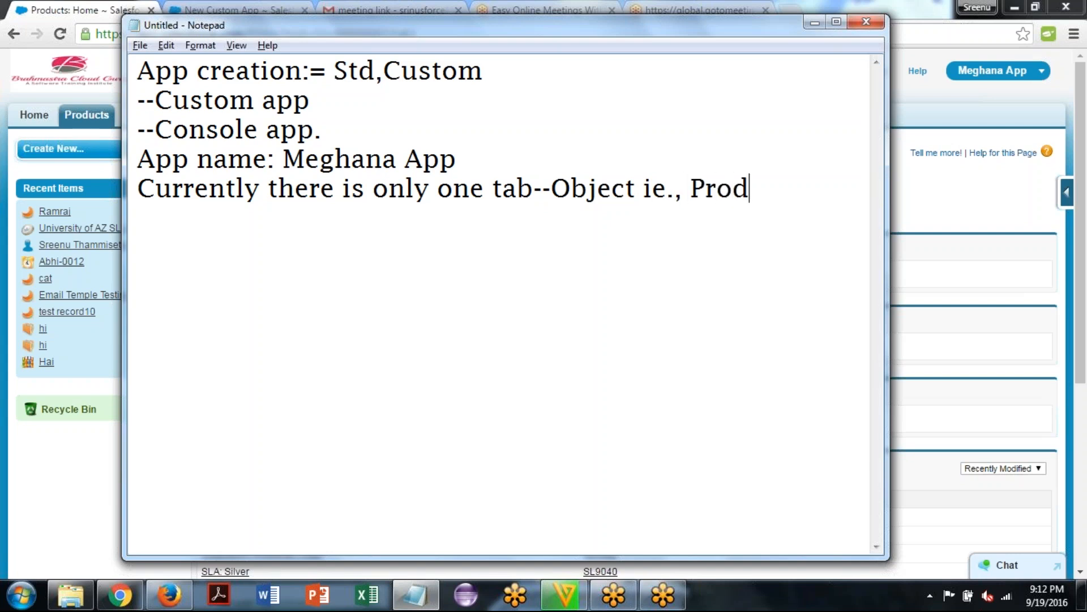
type("ucts")
key("Return")
key("Return")
key("Return")
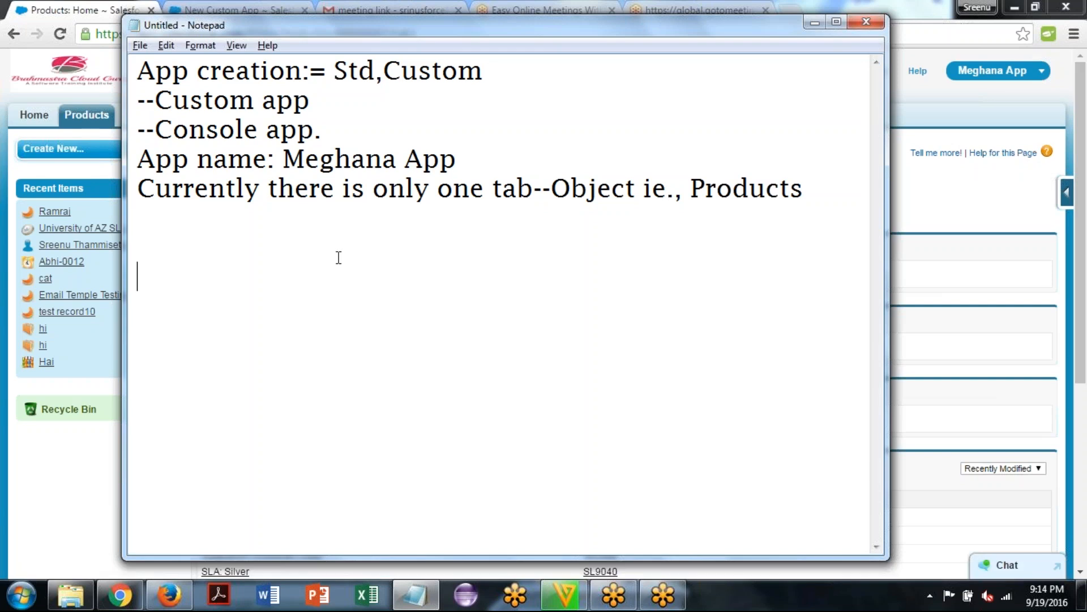
Open the Sales app in a separate browser tab to compare its tabs, and return to Meghana App
left_click(1005, 72)
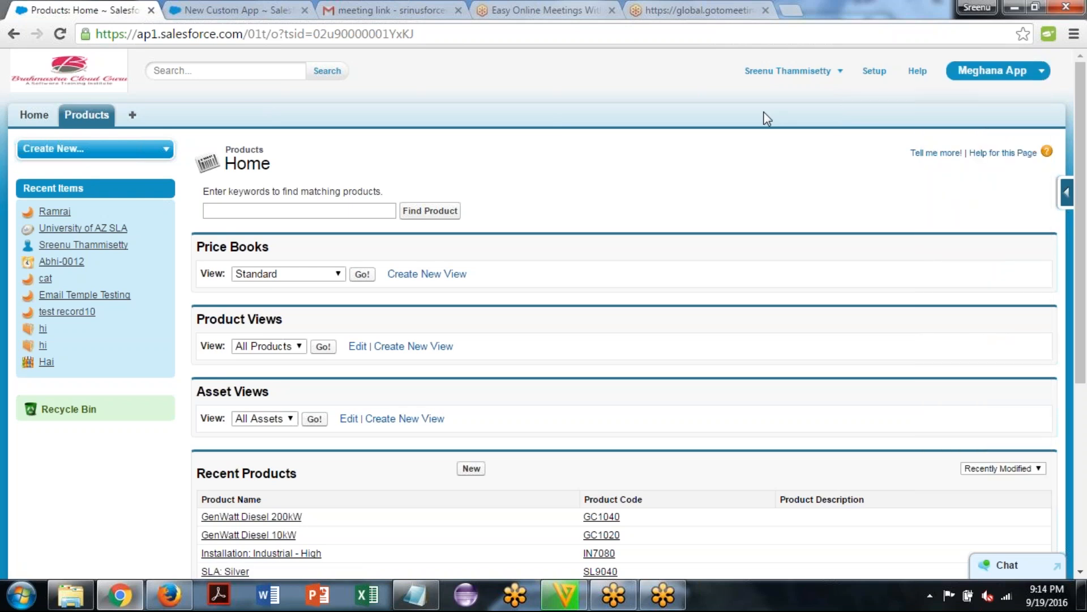
left_click(1018, 72)
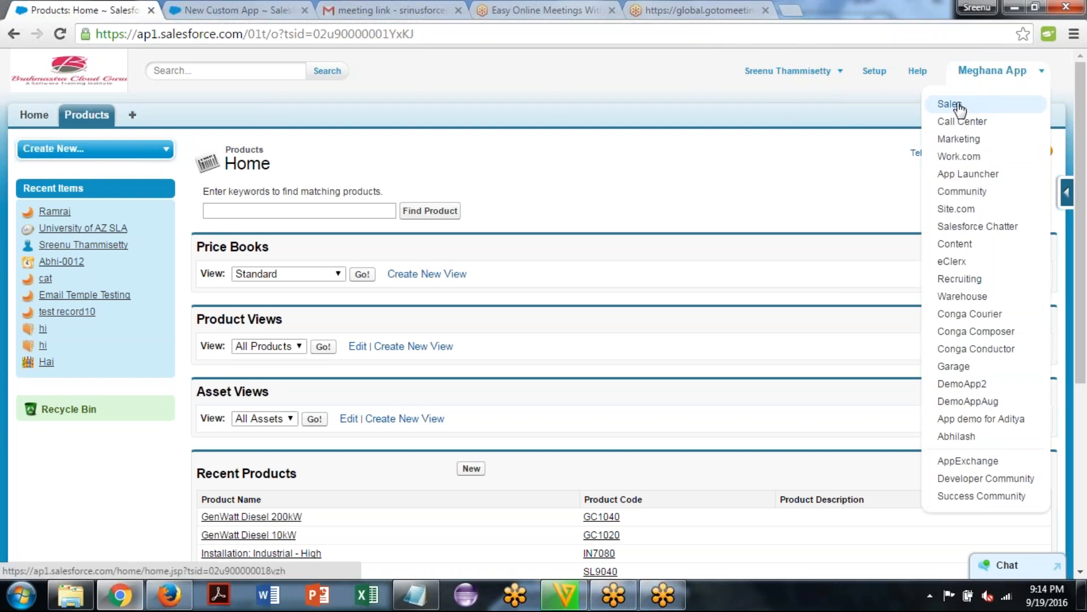
middle_click(957, 106)
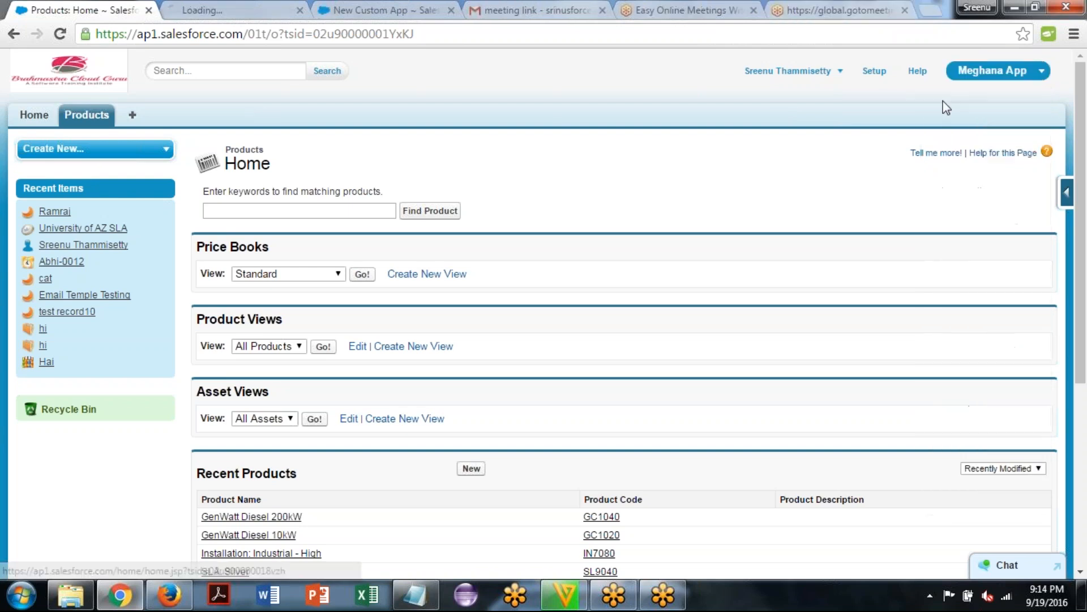
left_click(218, 7)
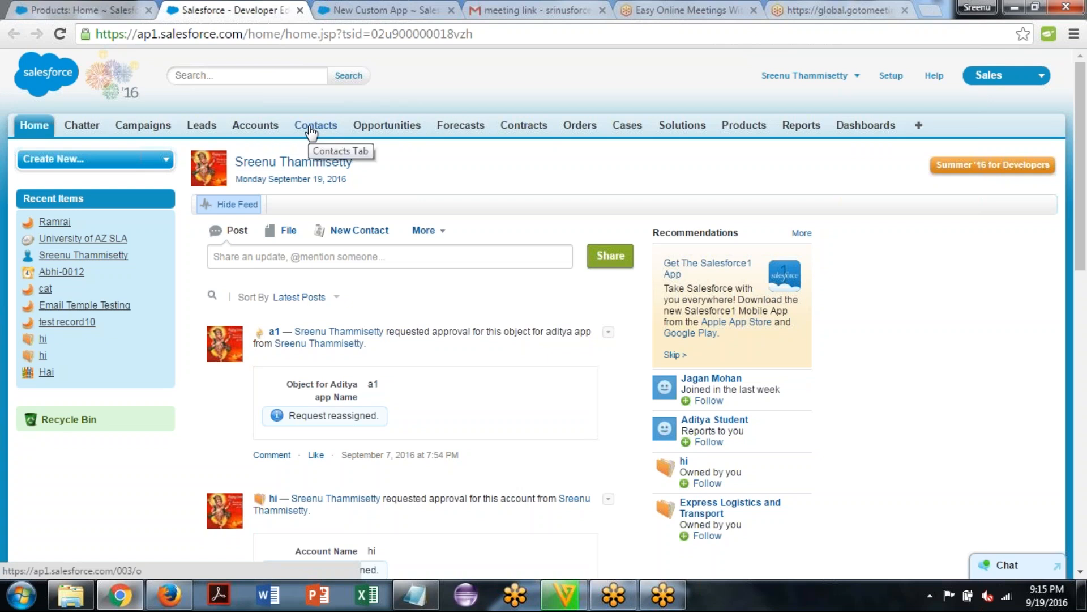
left_click(87, 8)
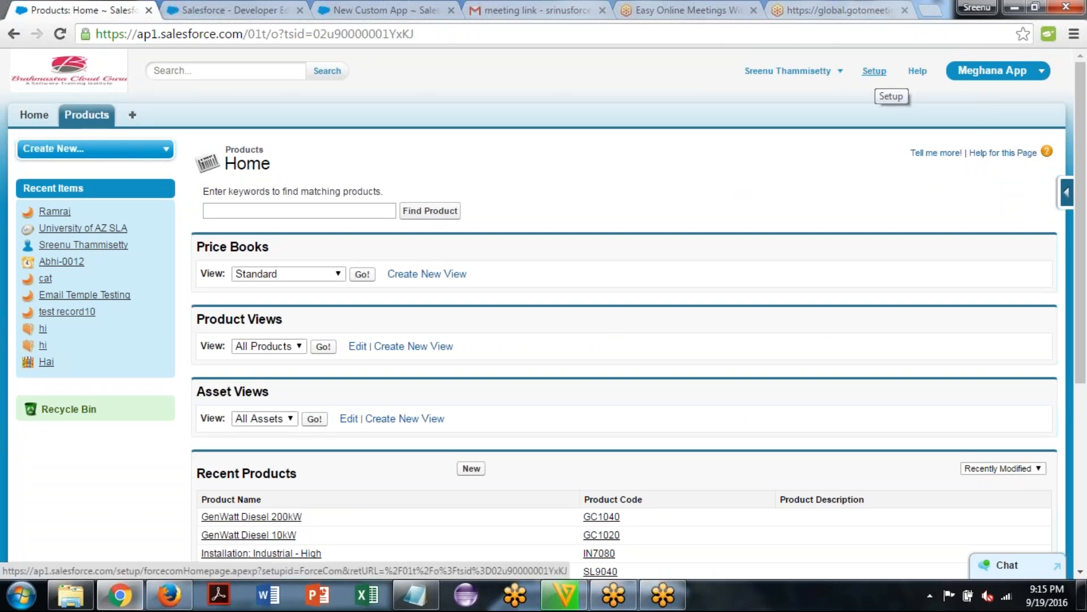
Open the custom objects list in Setup and start defining a new custom object
left_click(874, 71)
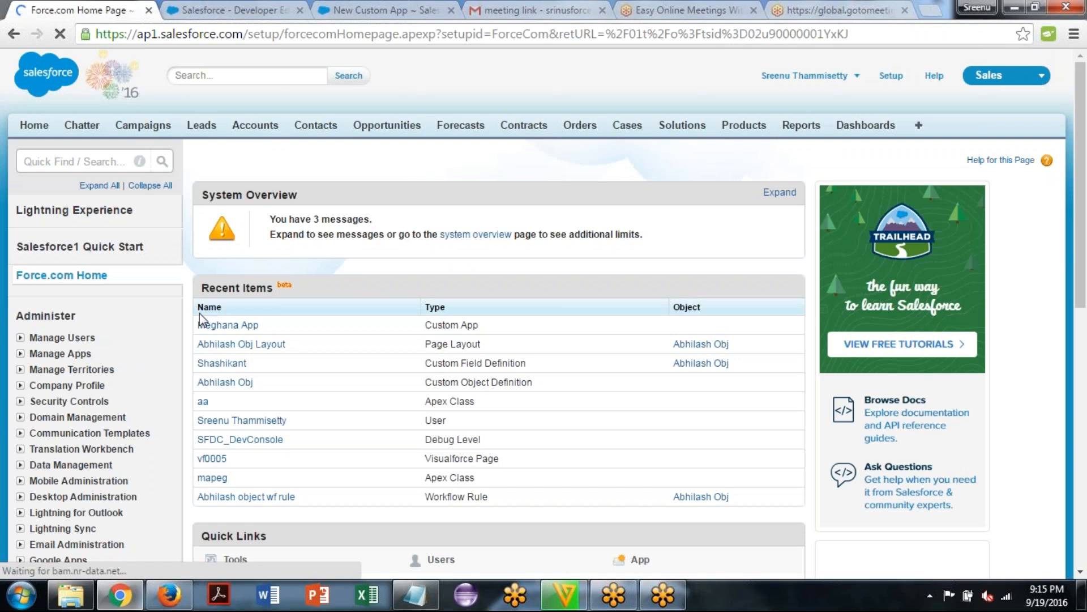
scroll(200, 317, "down", 1)
scroll(964, 341, "down", 6)
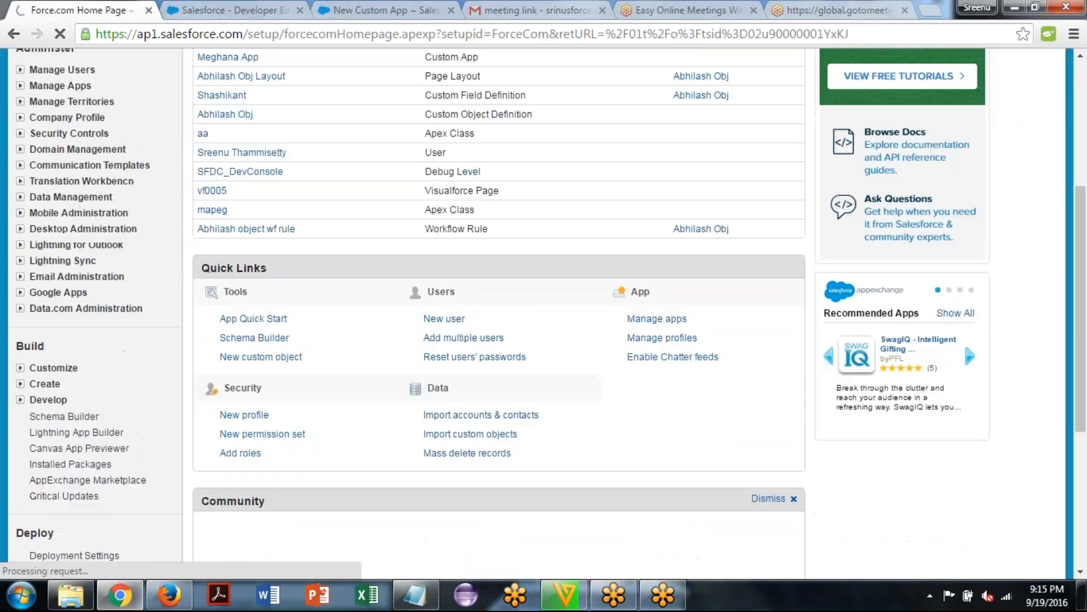
scroll(964, 161, "down", 1)
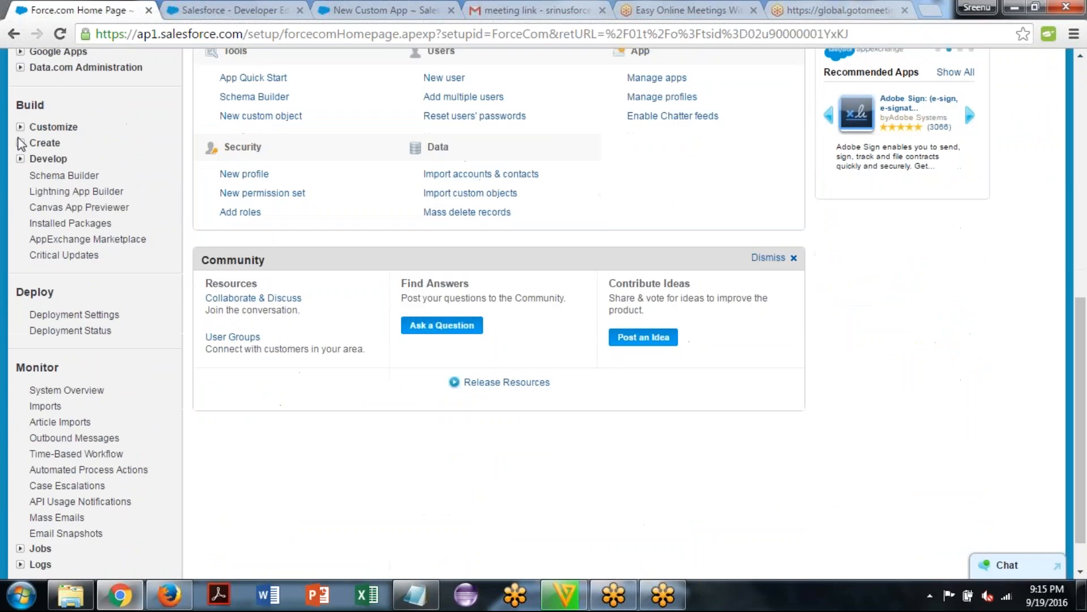
left_click(20, 142)
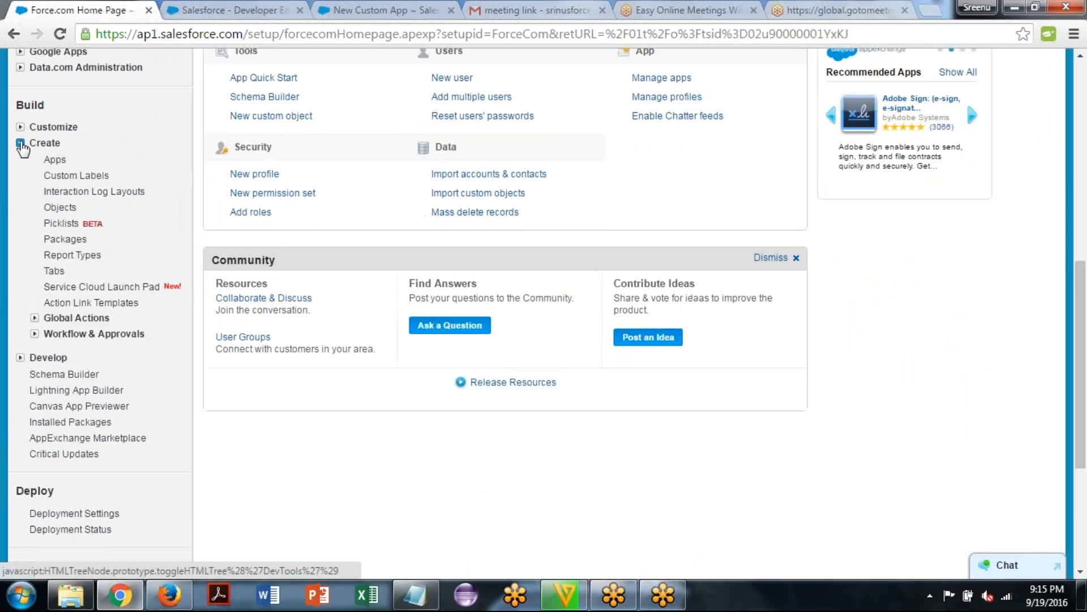
left_click(66, 208)
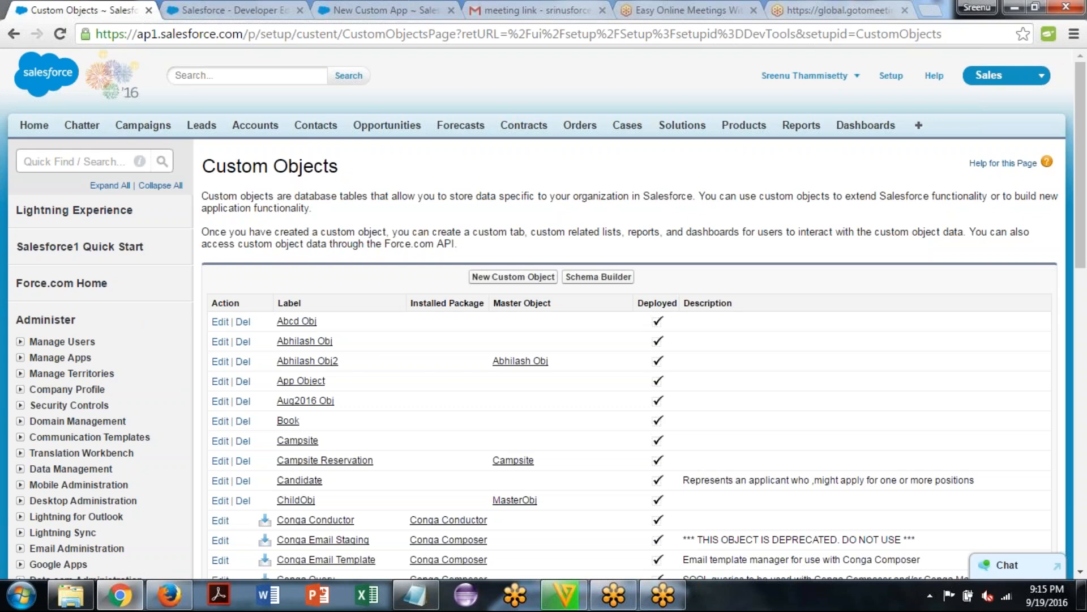
scroll(623, 311, "down", 2)
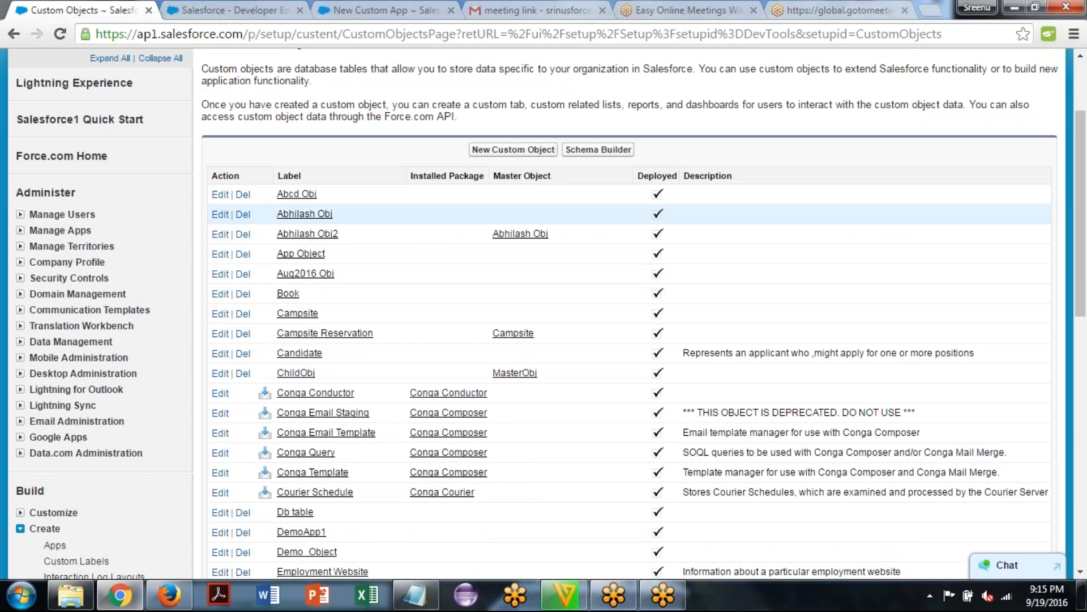
scroll(527, 214, "up", 1)
left_click(513, 182)
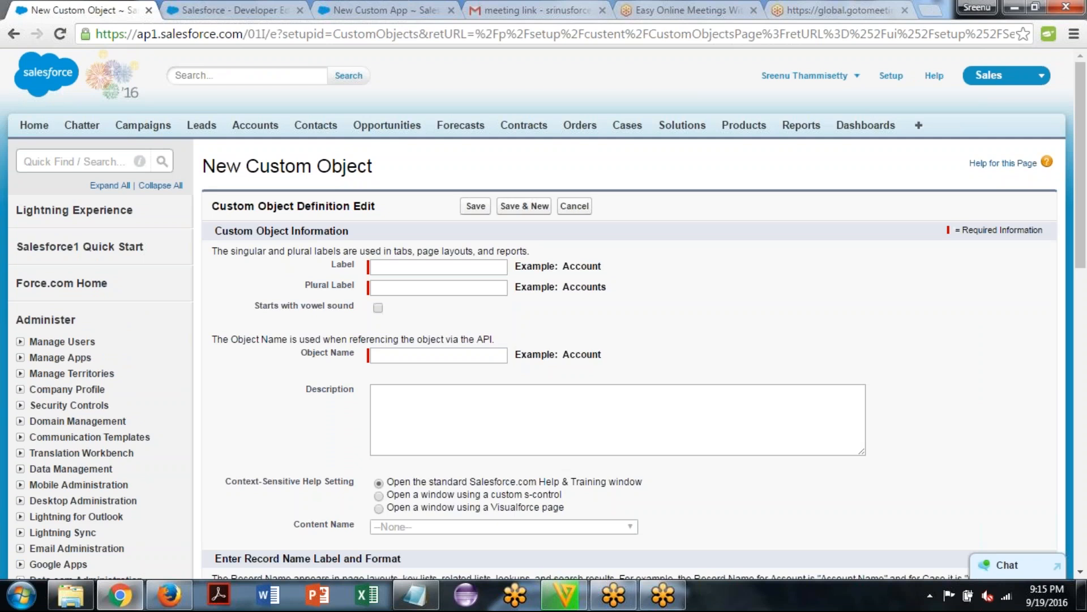
Set the custom object's label to "New Object for Meghana App"
left_click(410, 271)
type("New ")
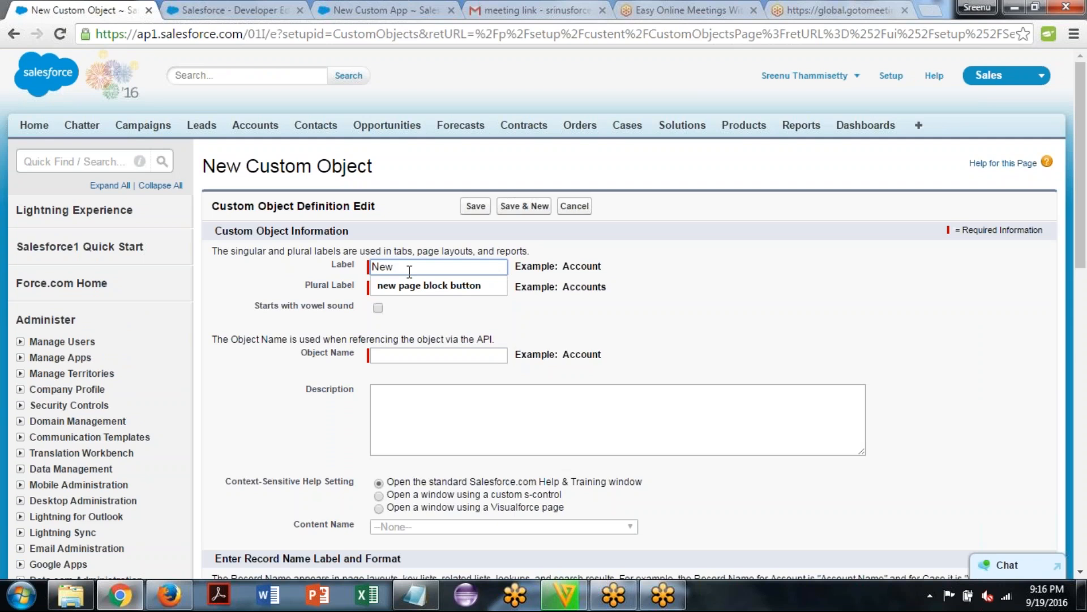
type("Object")
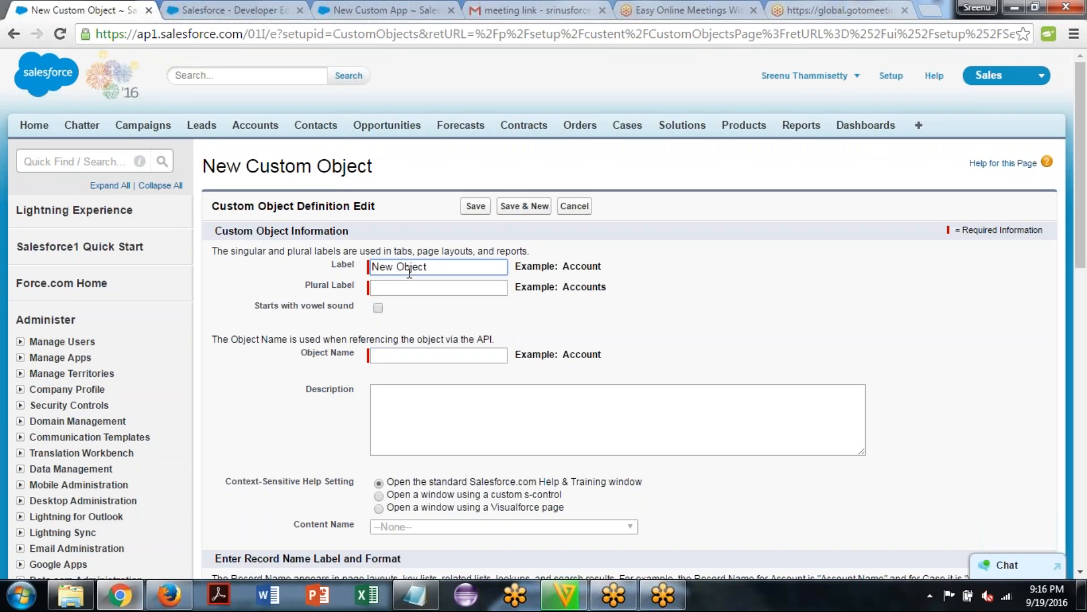
type(" for Meghana App")
key("Tab")
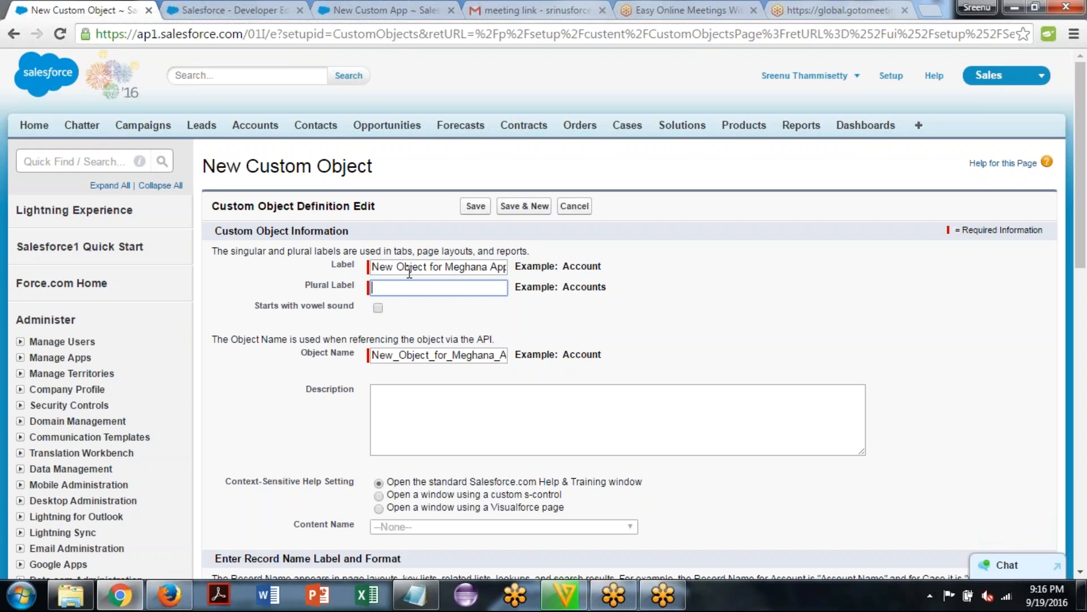
Set the custom object's plural label to "Meghana Object Tab"
type("Meghana Object Tab")
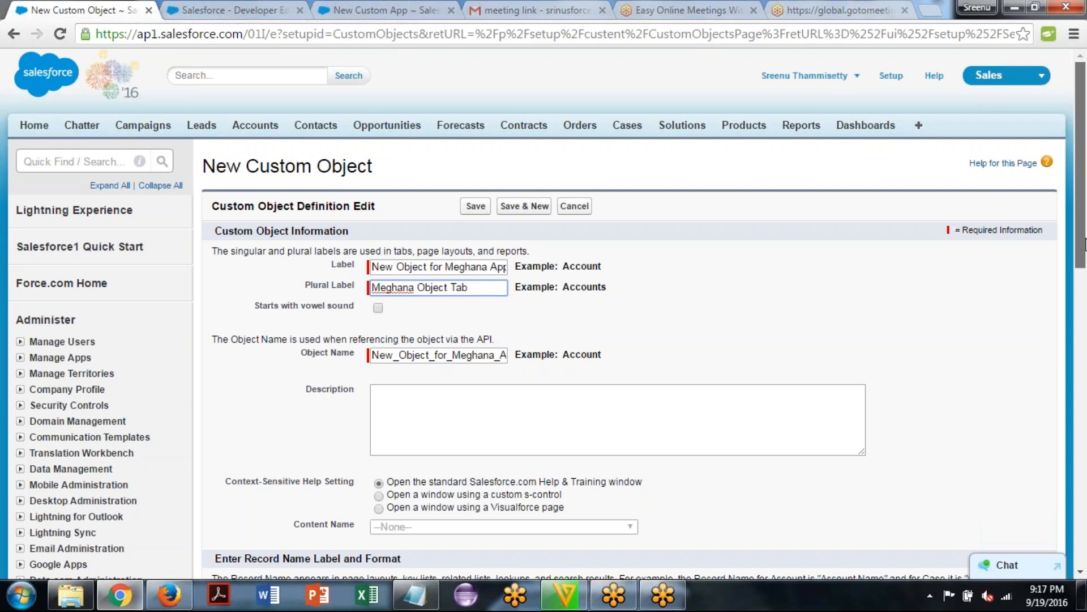
Try the custom s-control and Visualforce page options for context-sensitive help, and return to the standard Salesforce.com Help & Training window
scroll(1085, 244, "down", 5)
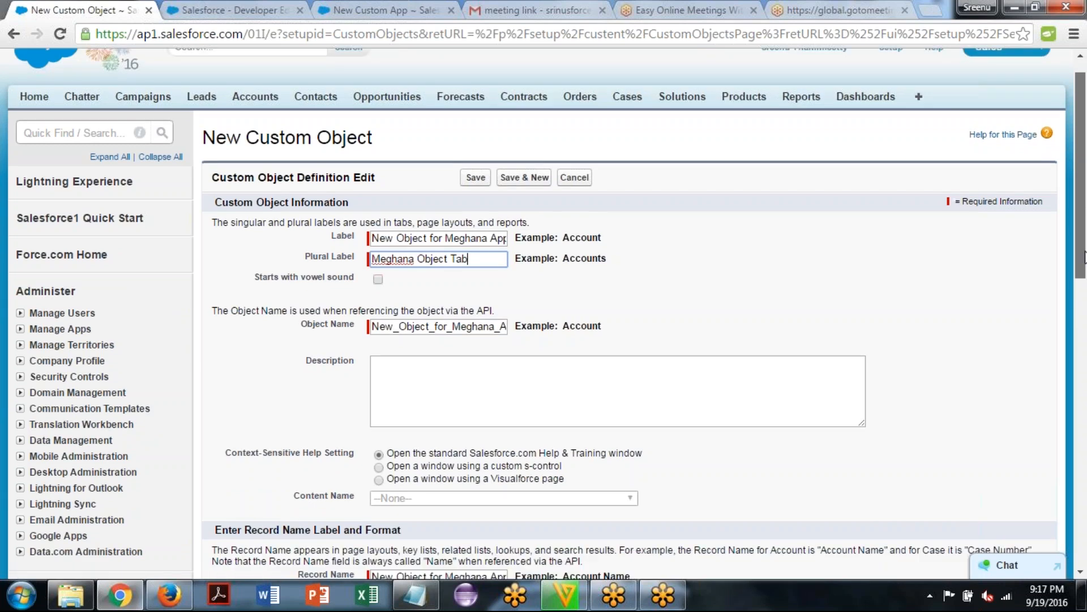
left_click(433, 152)
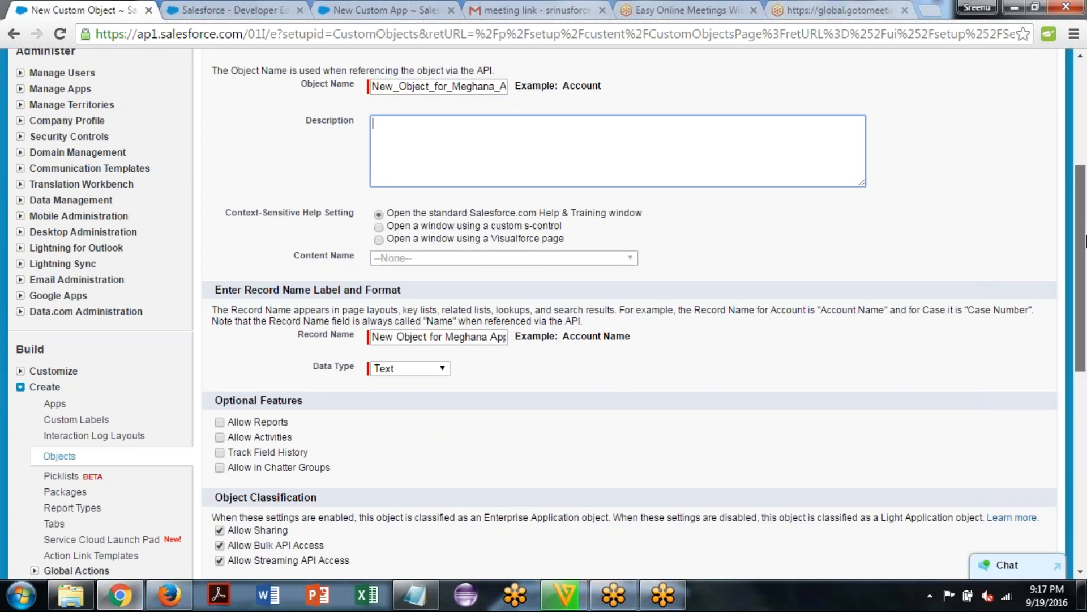
scroll(470, 195, "down", 1)
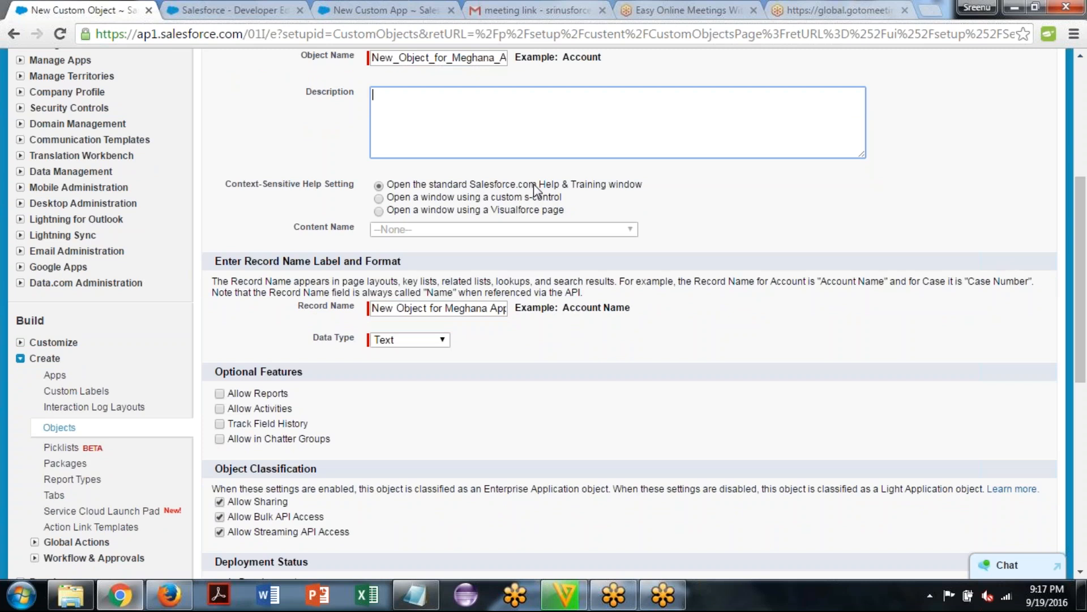
left_click(378, 198)
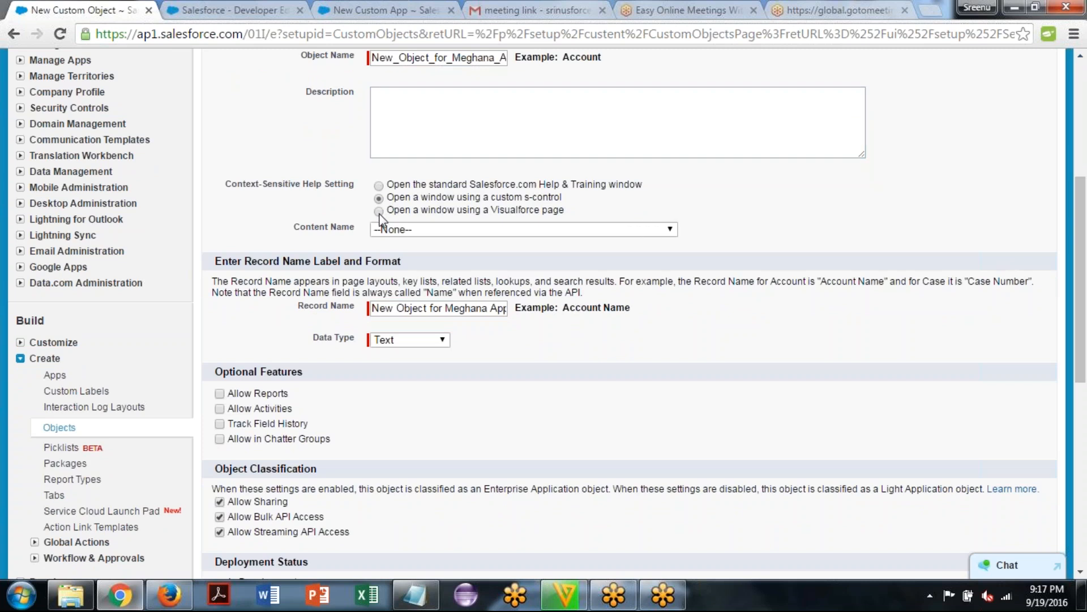
left_click(443, 229)
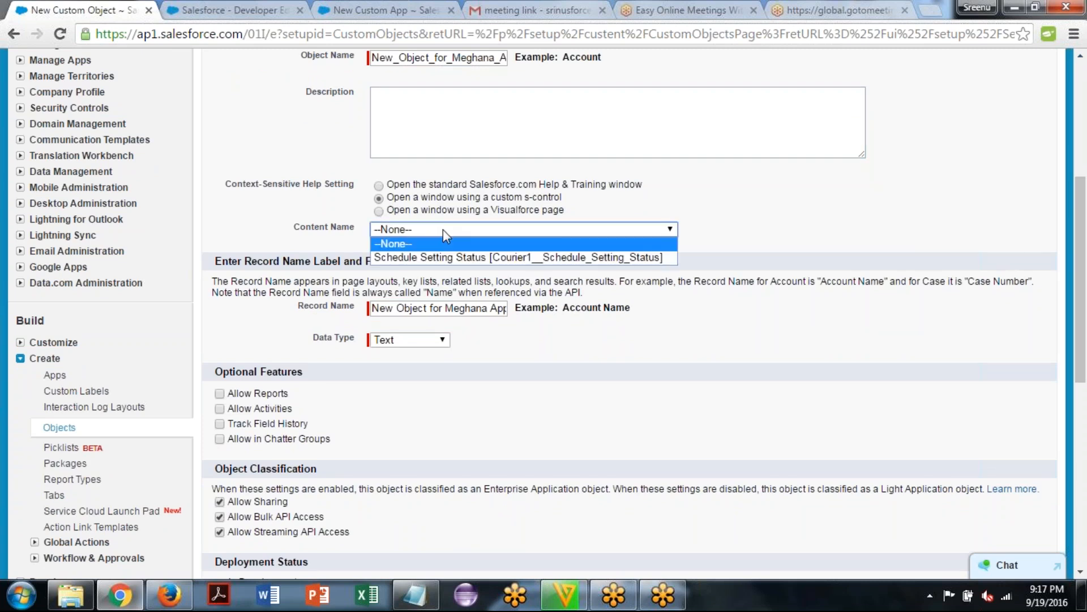
left_click(366, 202)
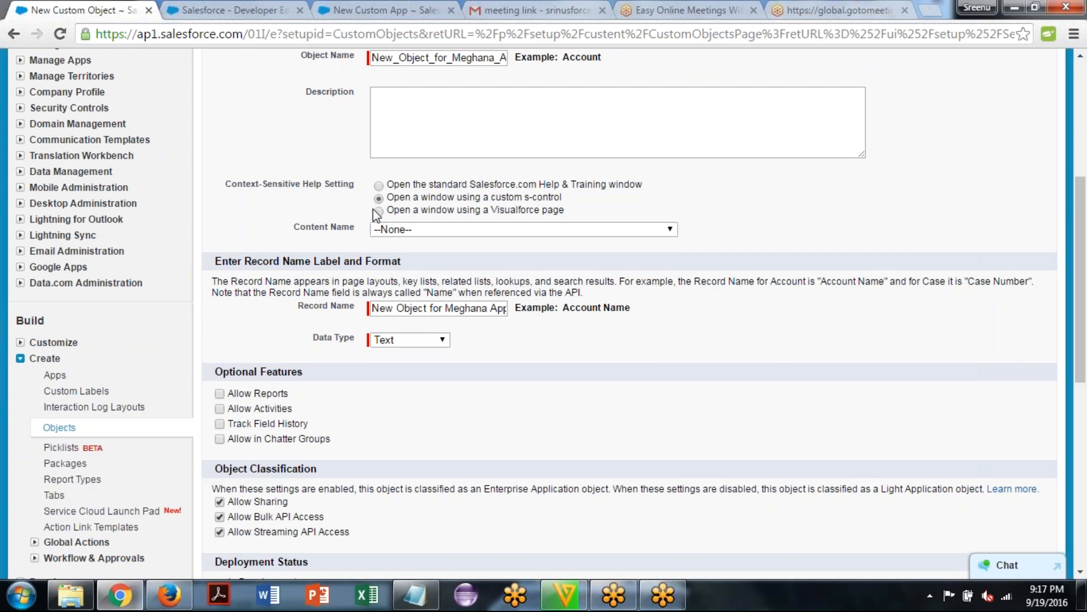
left_click(378, 213)
left_click(379, 186)
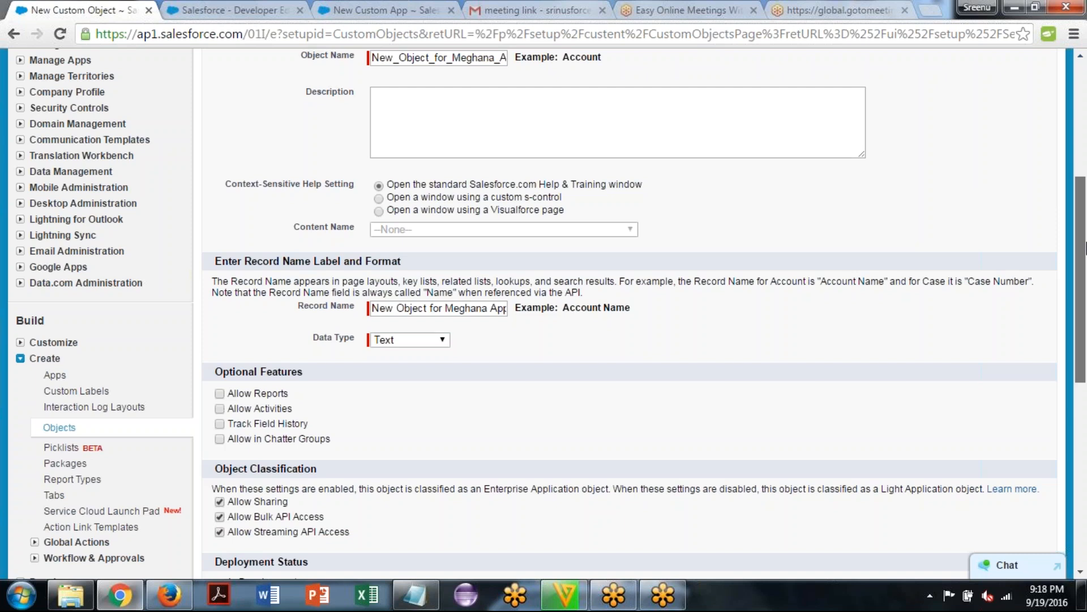
Clear the prefilled record name of the new custom object
left_click_drag(1086, 248, 1086, 308)
left_click(402, 157)
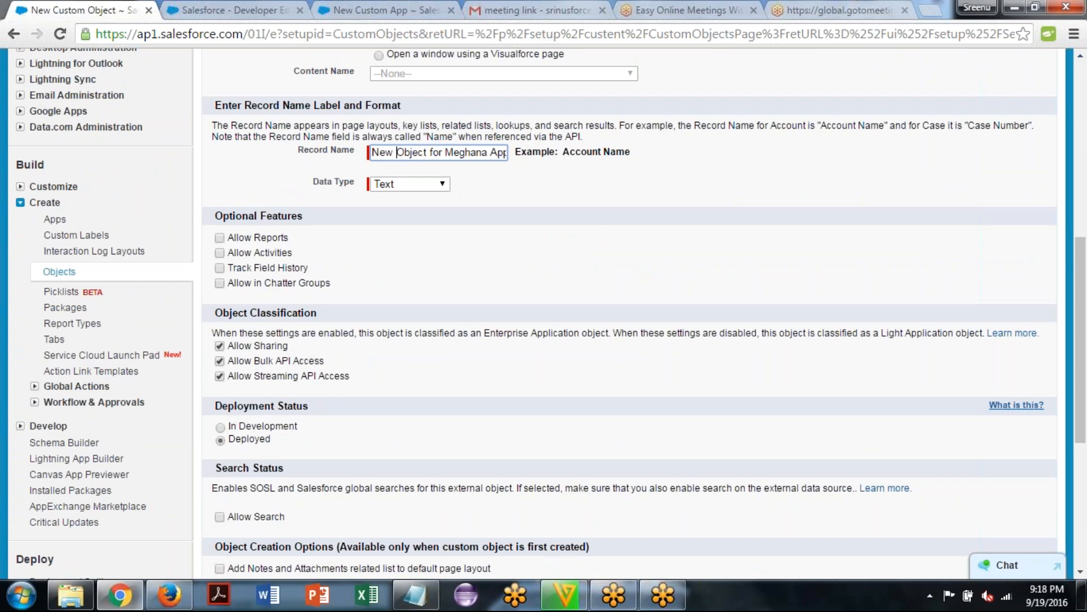
key("ctrl+s")
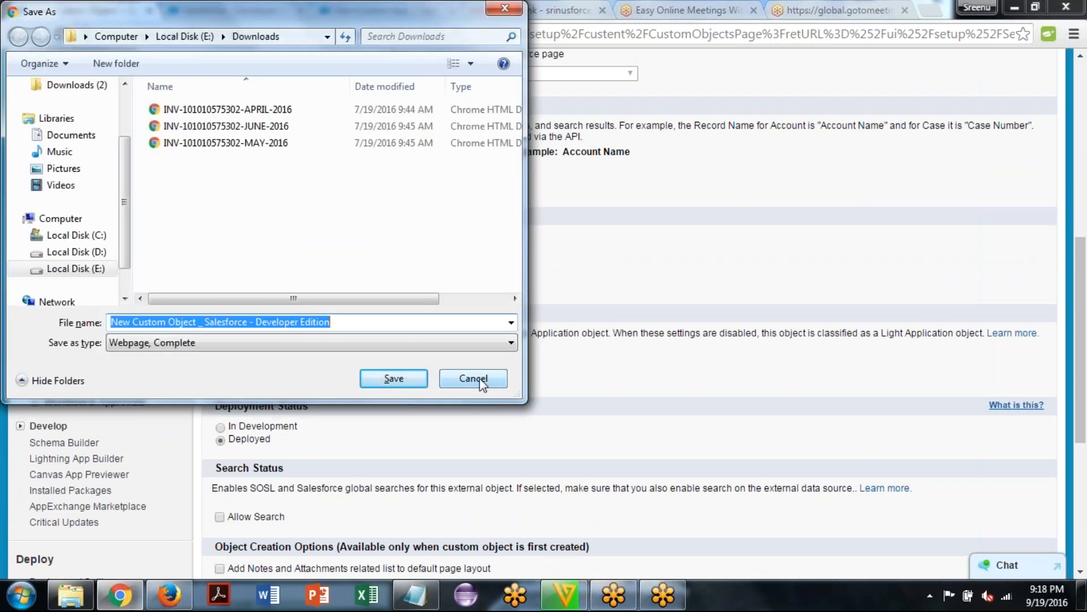
left_click(481, 381)
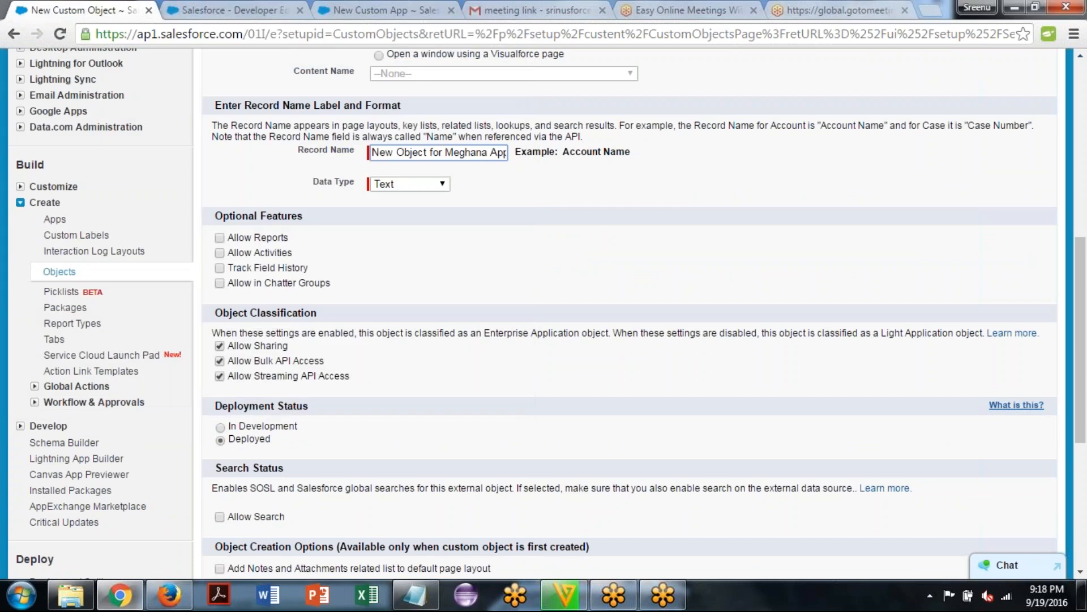
triple_click(396, 151)
key("BackSpace")
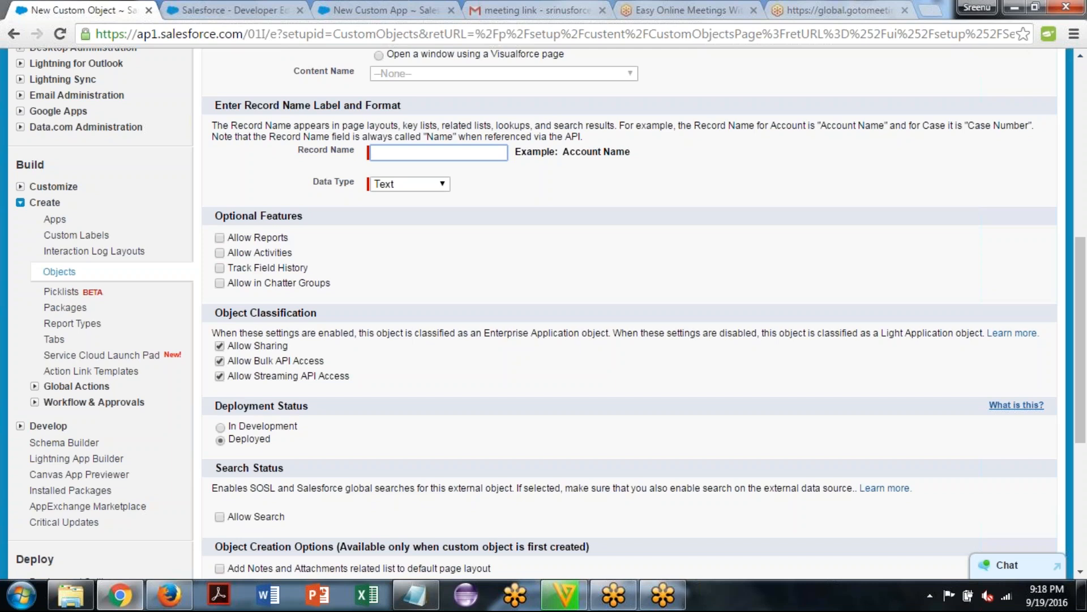
Try the Auto Number data type for the record name and switch back to Text
left_click(407, 189)
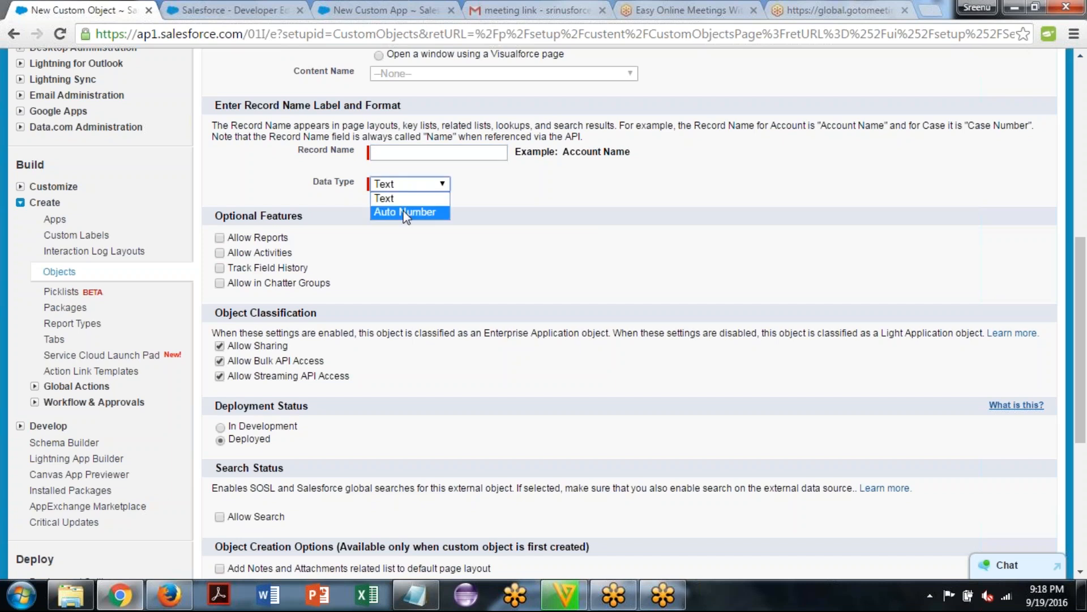
left_click(405, 213)
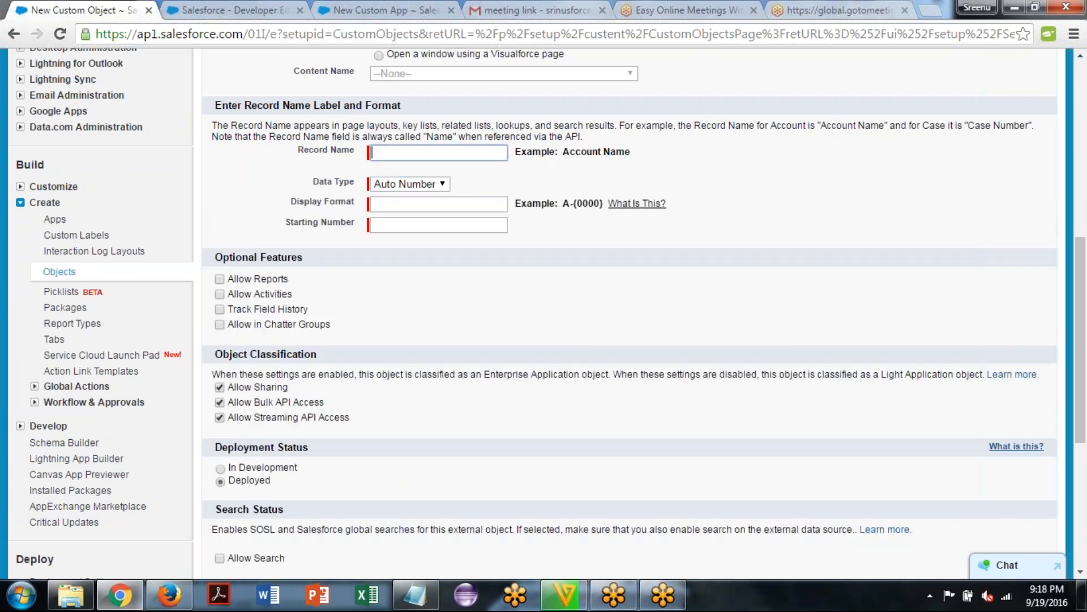
left_click(445, 185)
key("Up")
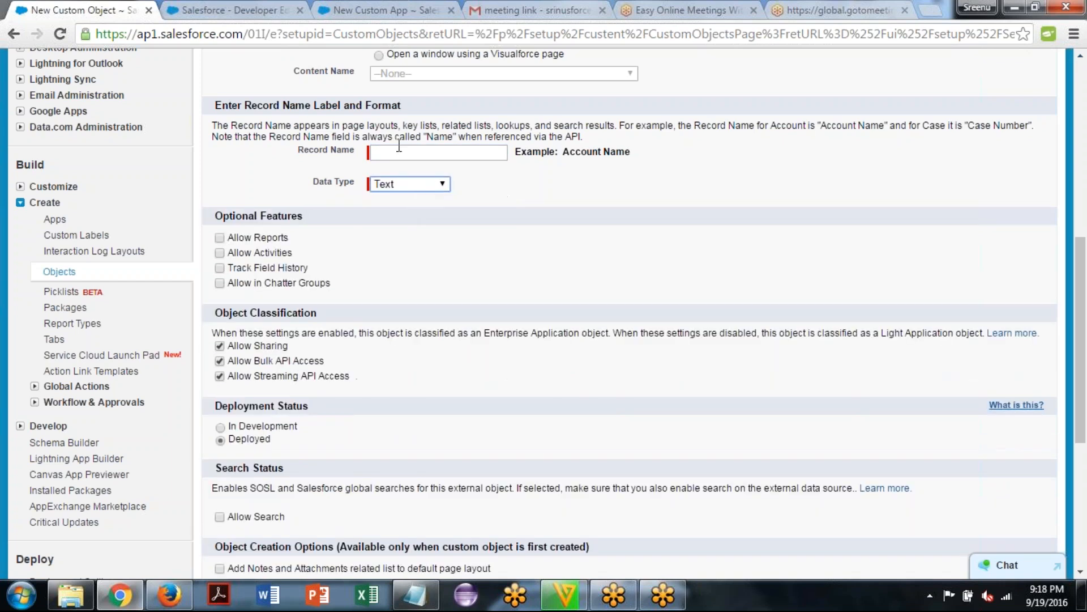
Set the record name to "Meghana Record Name"
left_click(389, 154)
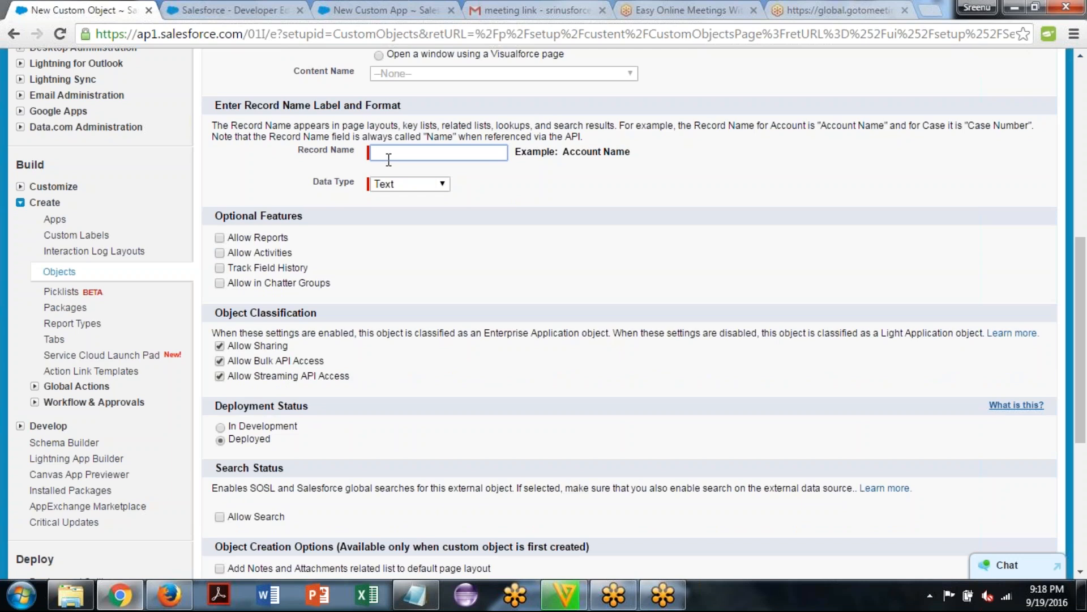
type("Meghana Record Name")
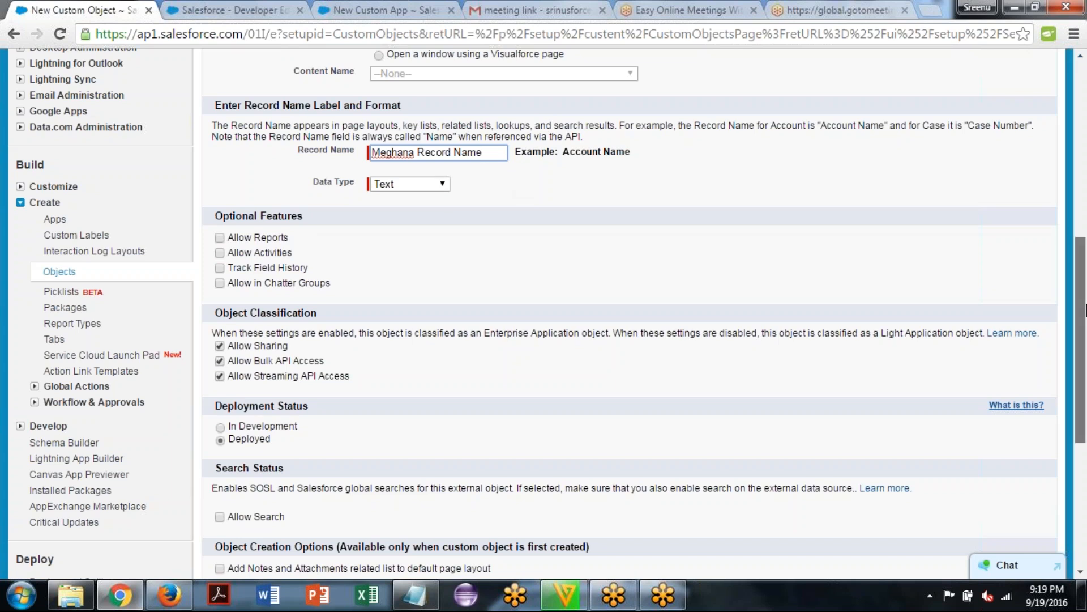
Enable launching the New Custom Tab Wizard after the custom object is saved
left_click_drag(1086, 311, 1086, 318)
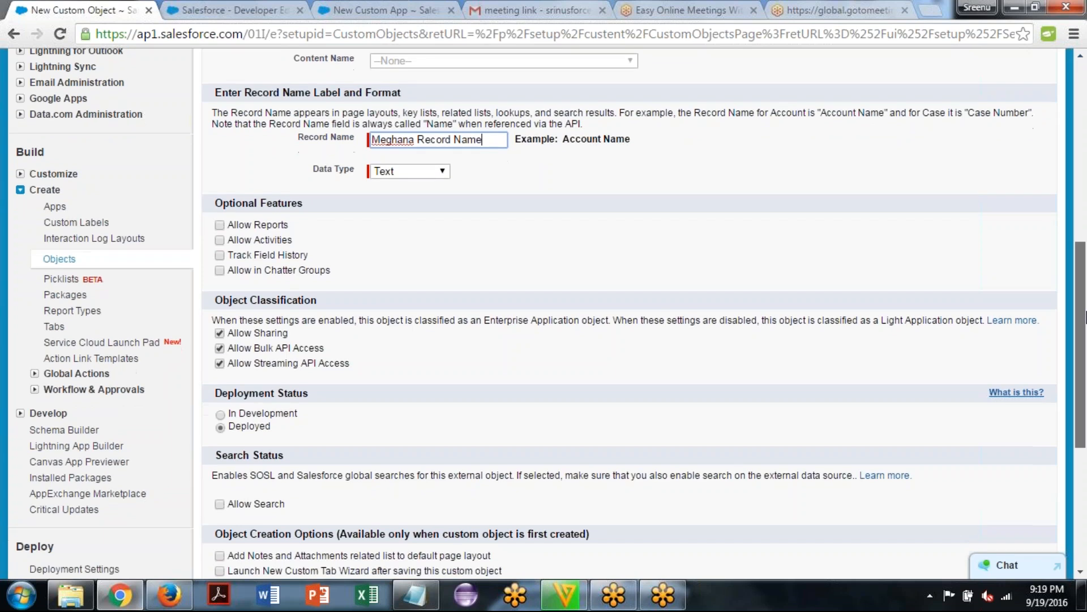
scroll(219, 177, "down", 1)
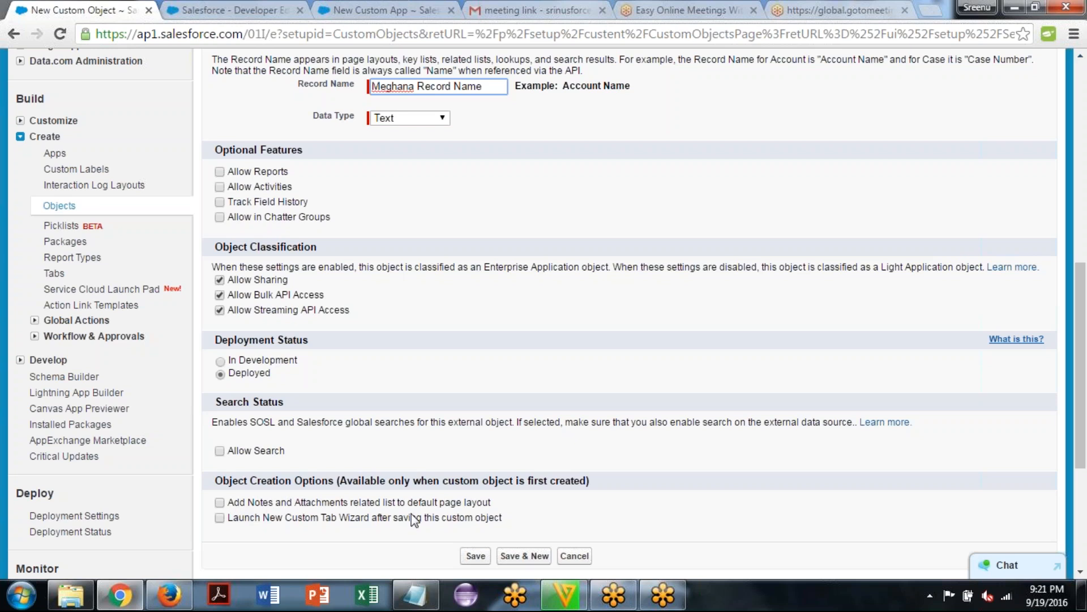
left_click(220, 518)
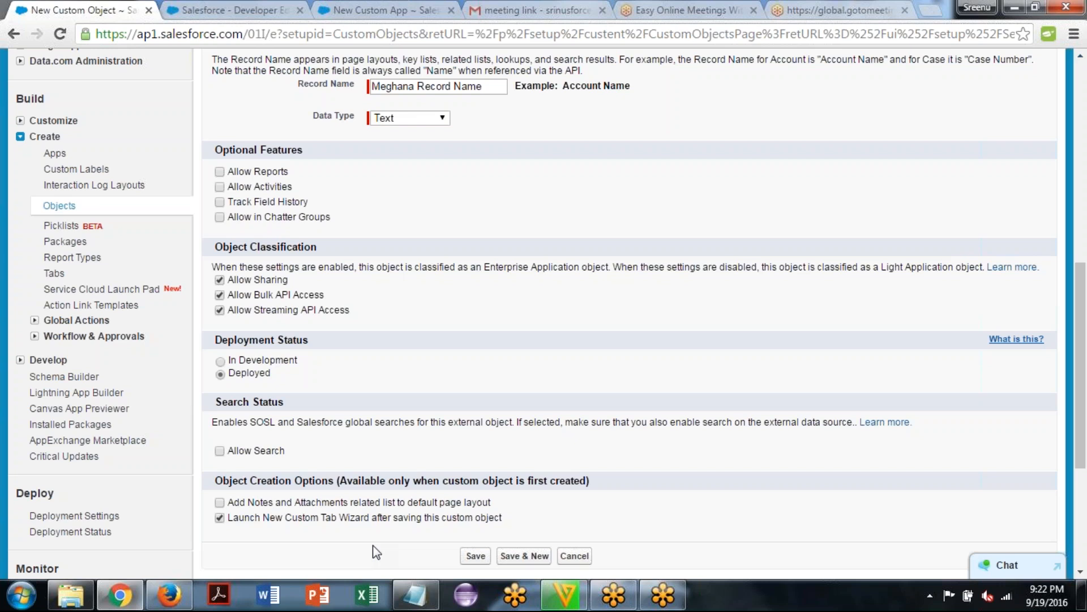
Switch to Notepad, add the line "Tab: Interface b/w Object and User" below the existing notes, and return to the browser
left_click(431, 600)
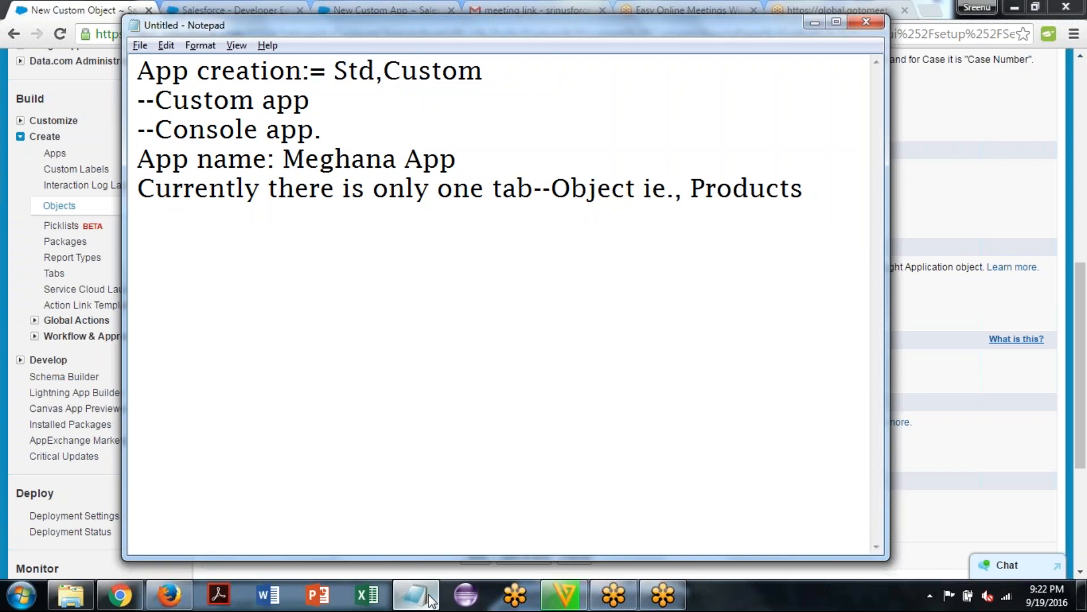
type("Tab: Inte")
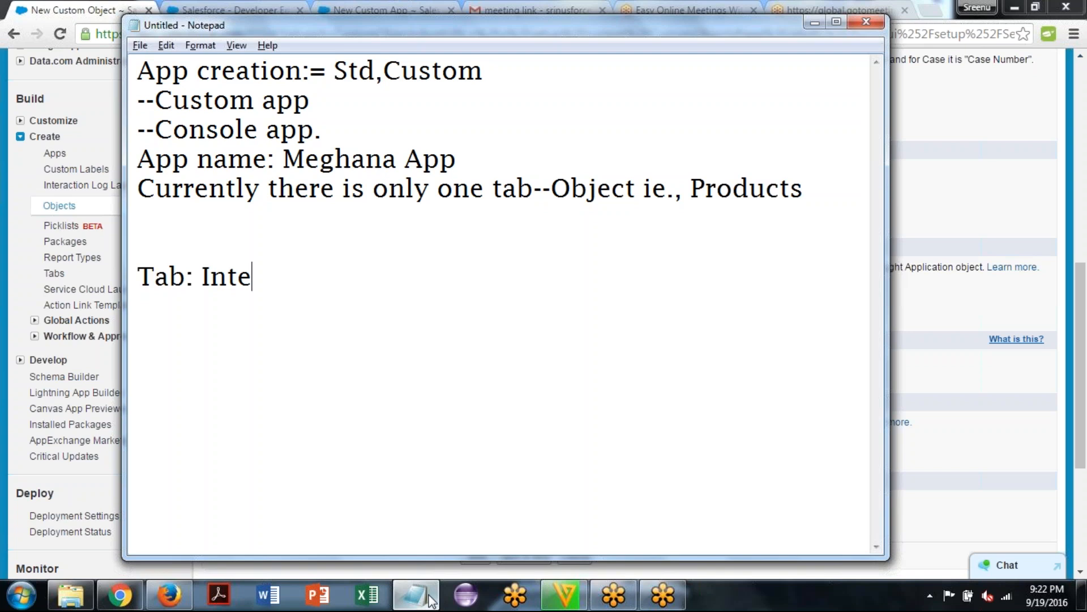
type("rface ")
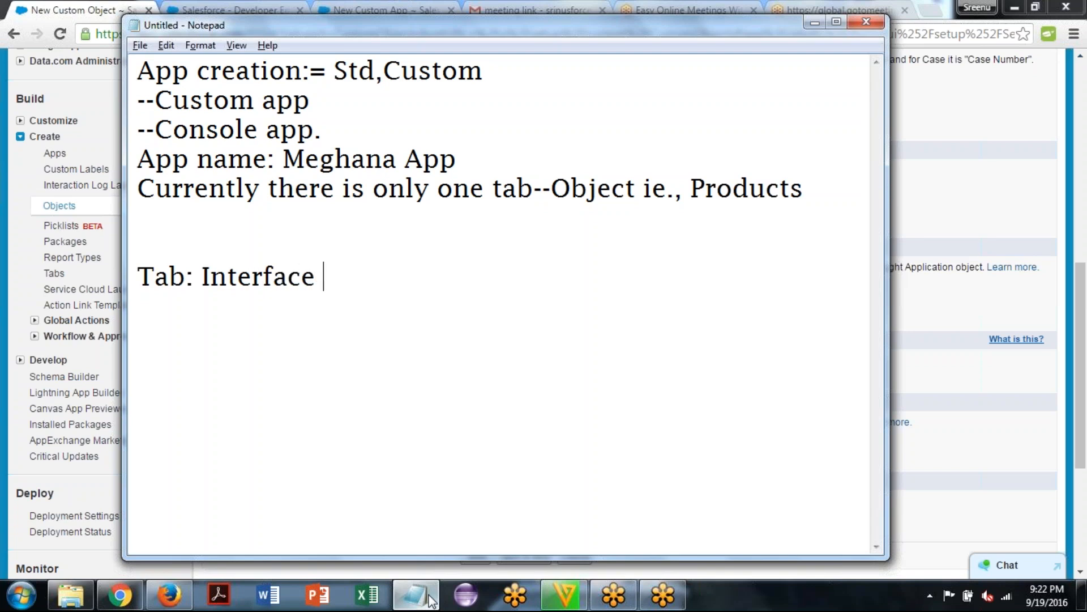
type("b/w Object")
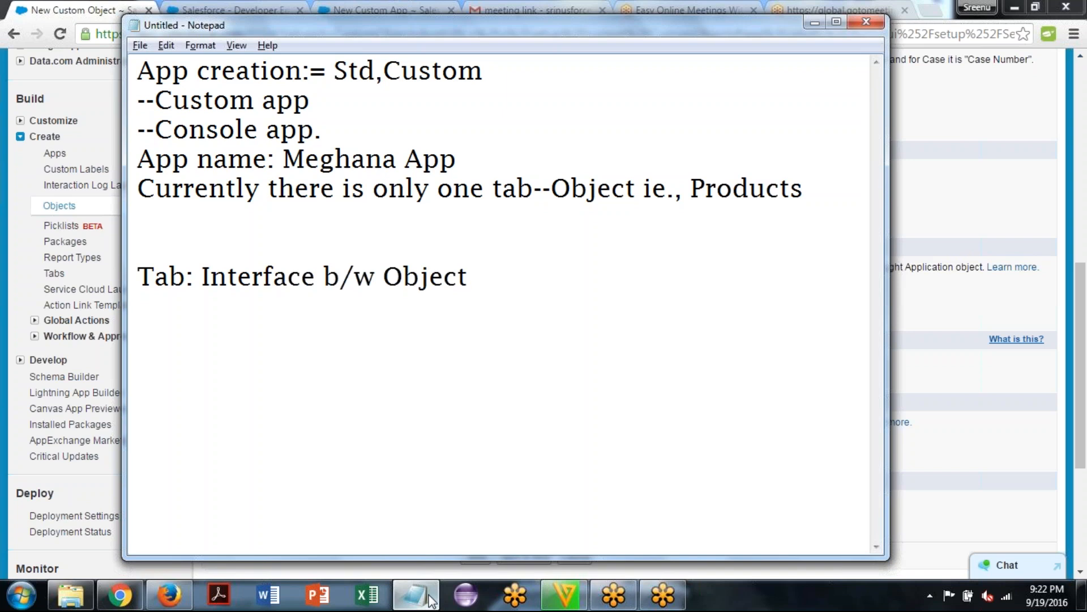
type(" and Use")
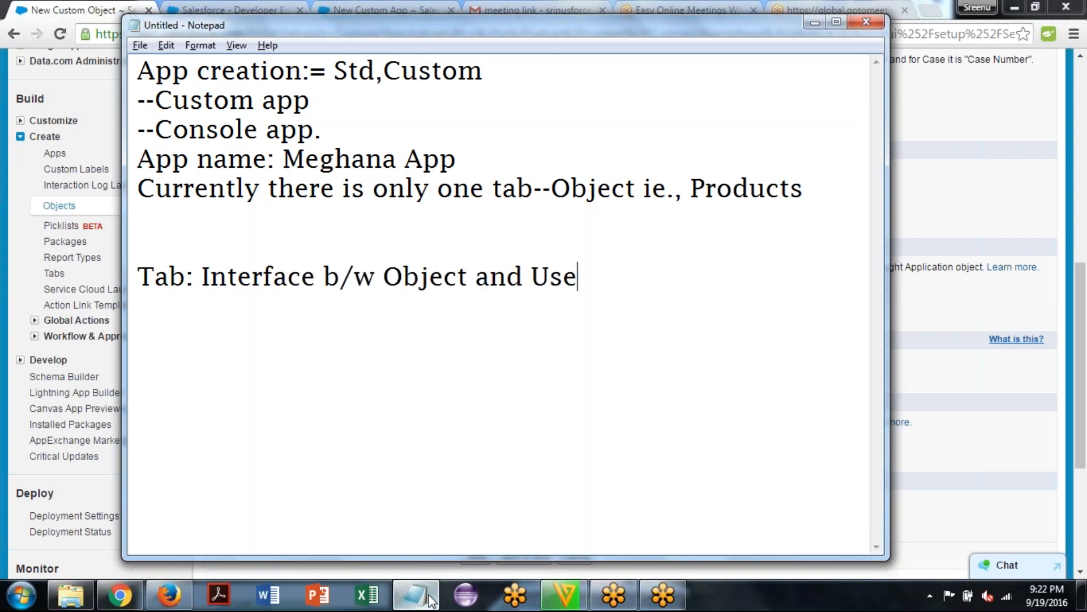
type("r")
left_click(429, 596)
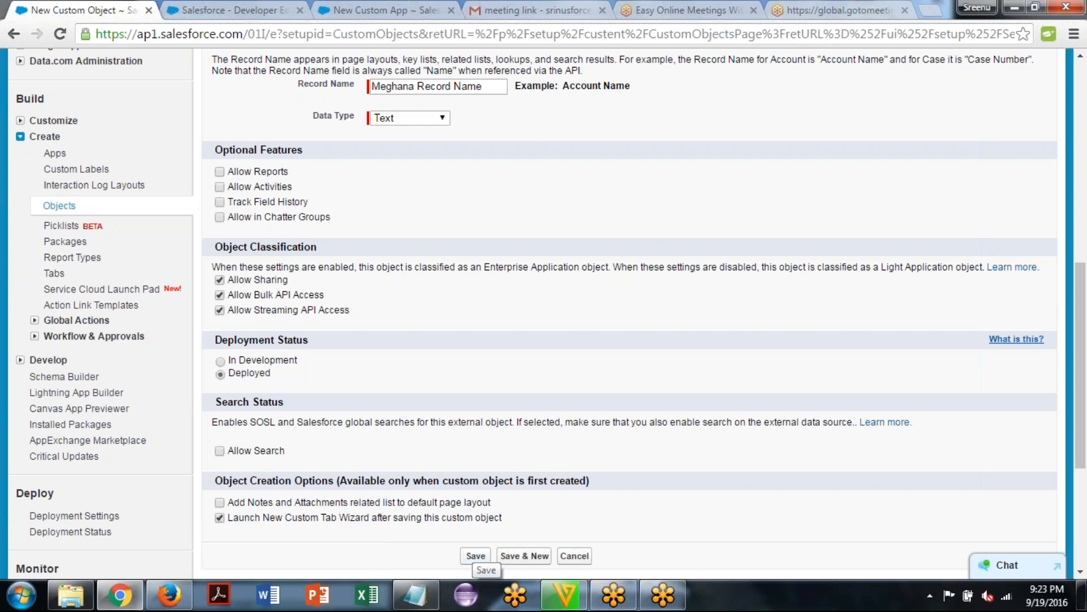
Save the custom object and choose New Object for Meghana App as the object for the new custom tab
left_click(476, 555)
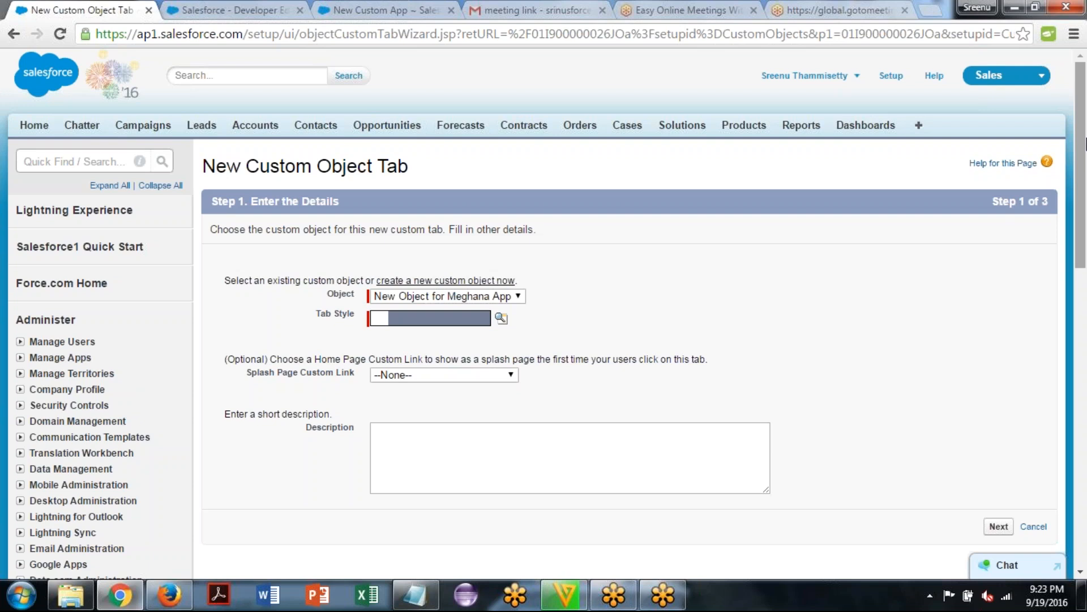
left_click_drag(1085, 144, 1086, 262)
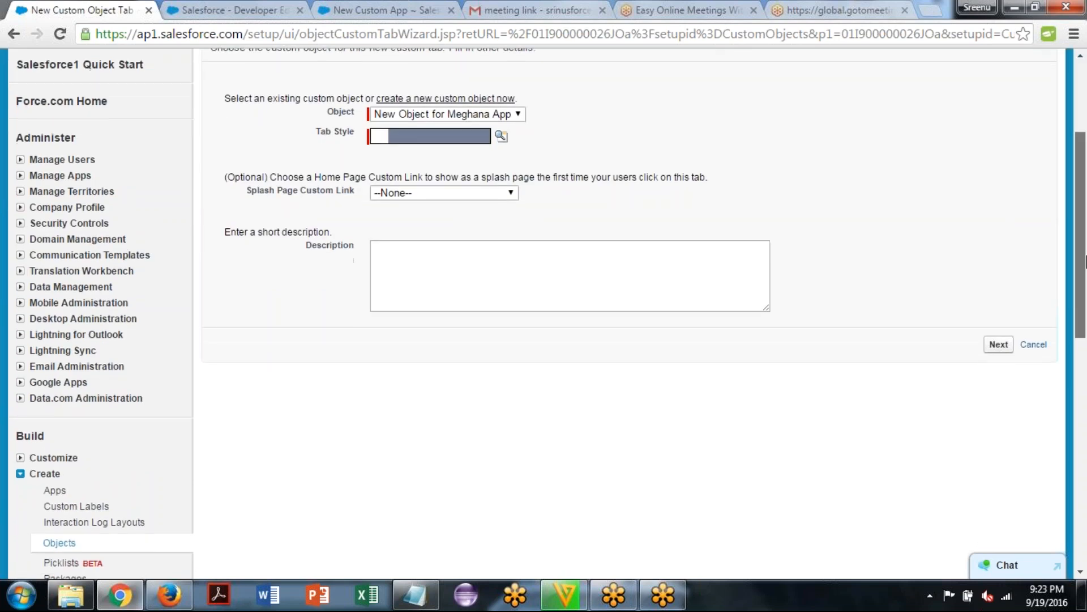
scroll(473, 221, "down", 3)
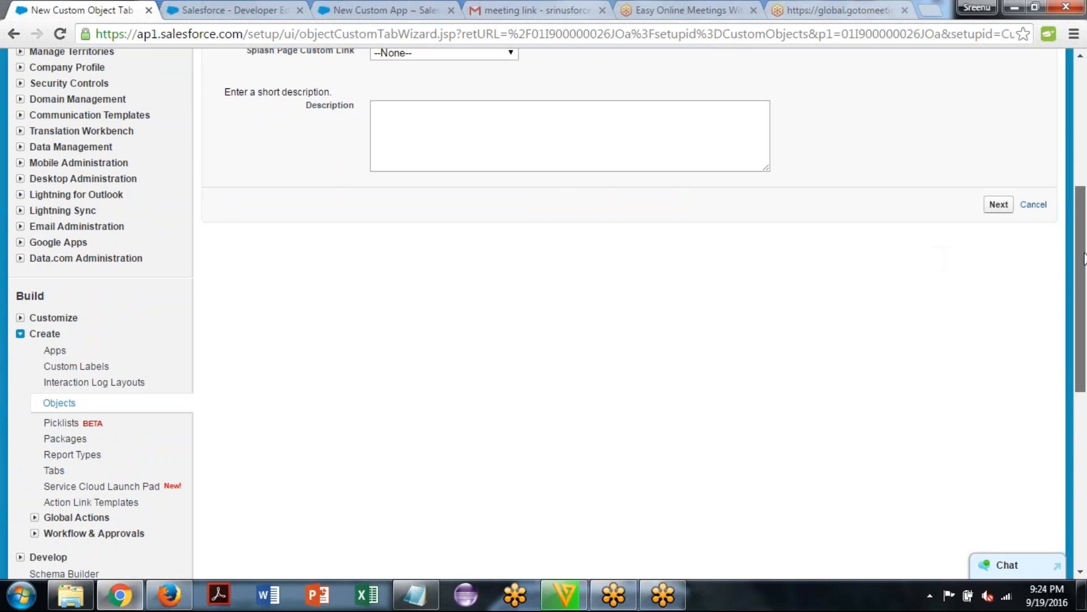
left_click(1078, 141)
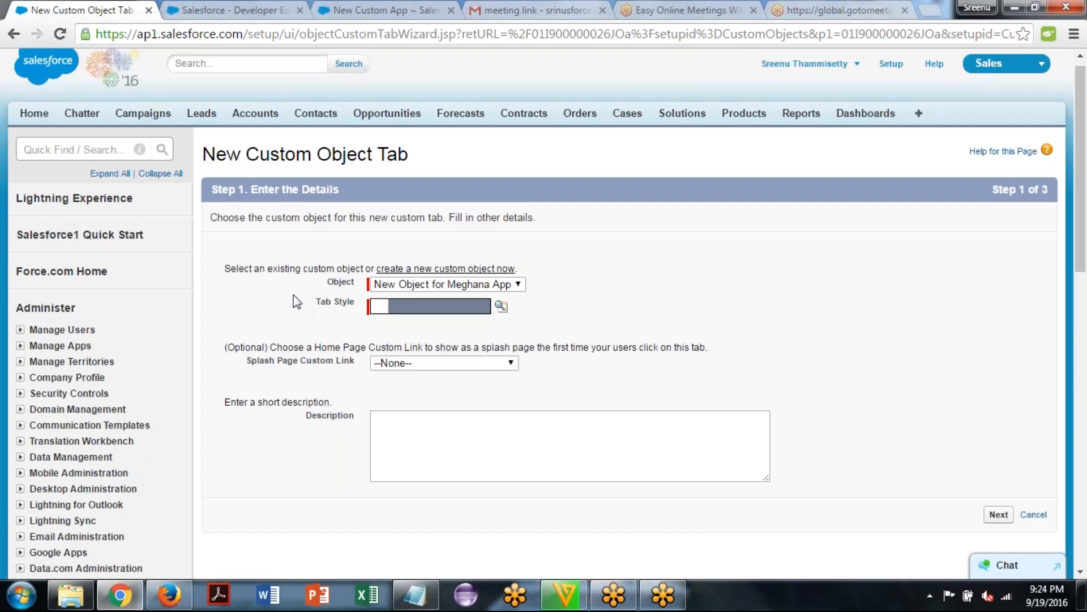
left_click(418, 283)
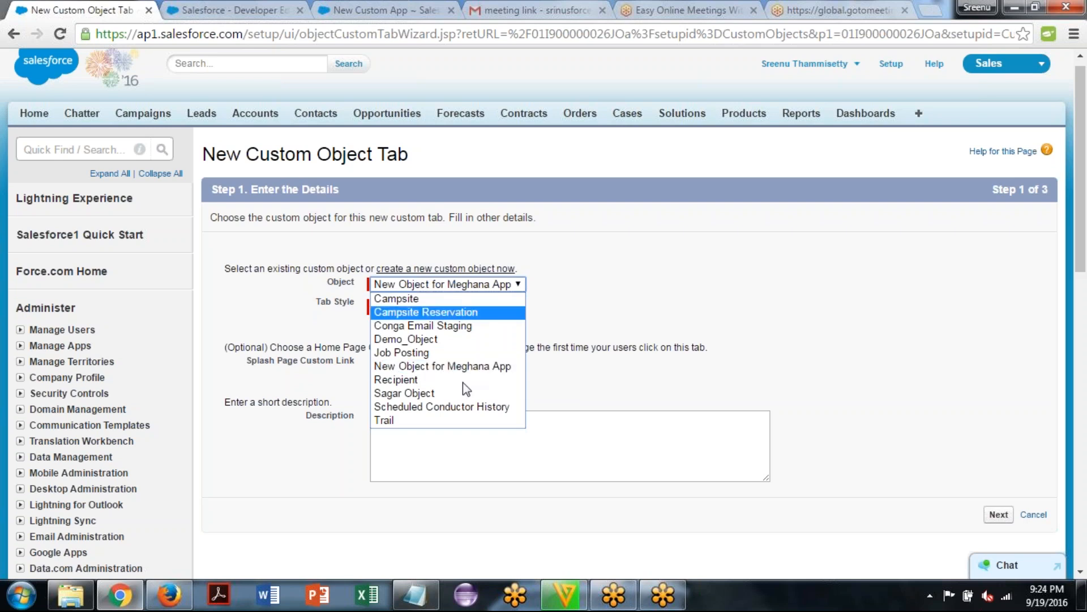
left_click(467, 368)
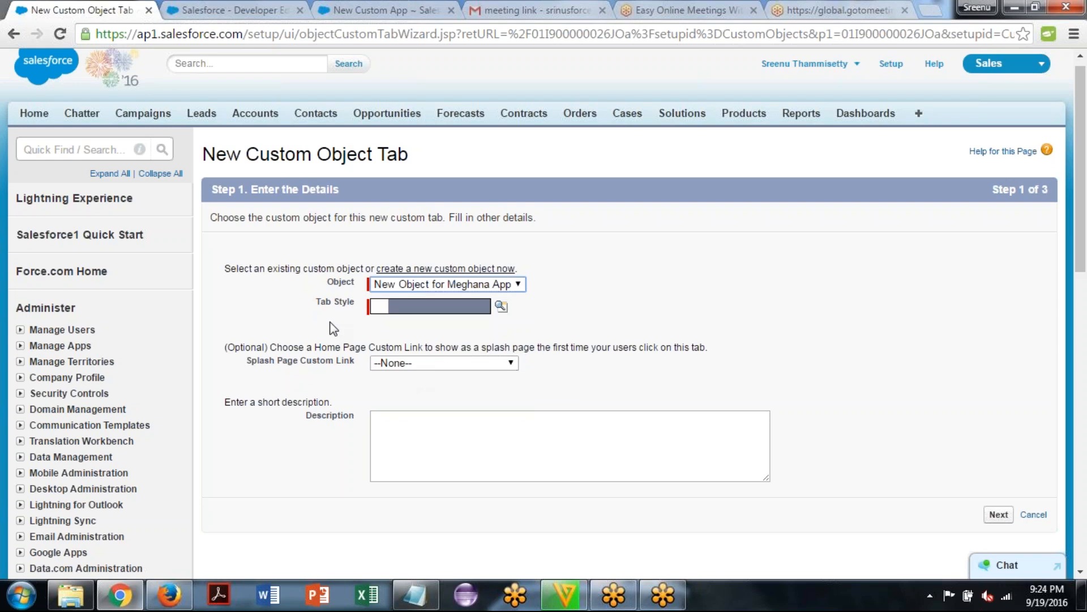
Set the tab style to Apple, leave the description empty, and continue to the Add to Profiles step
left_click(501, 307)
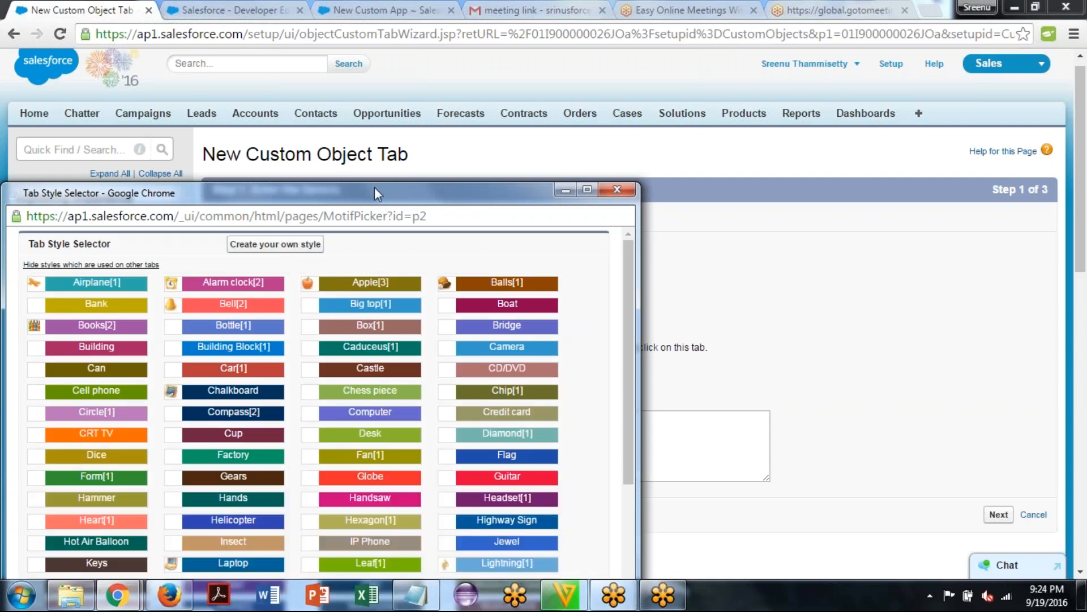
left_click_drag(375, 188, 581, 58)
left_click_drag(828, 189, 834, 389)
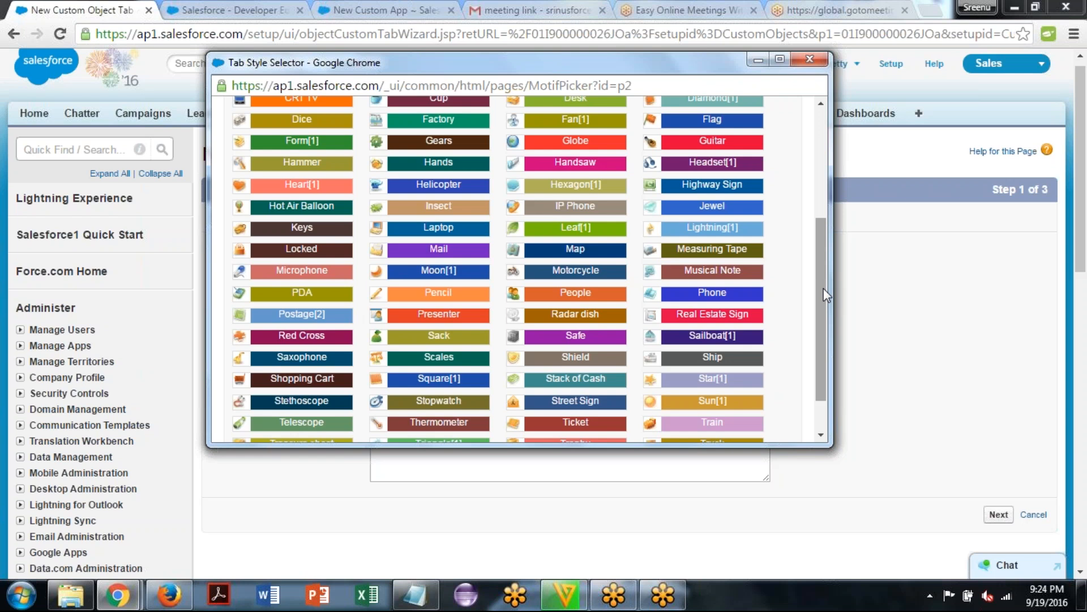
left_click_drag(823, 288, 821, 180)
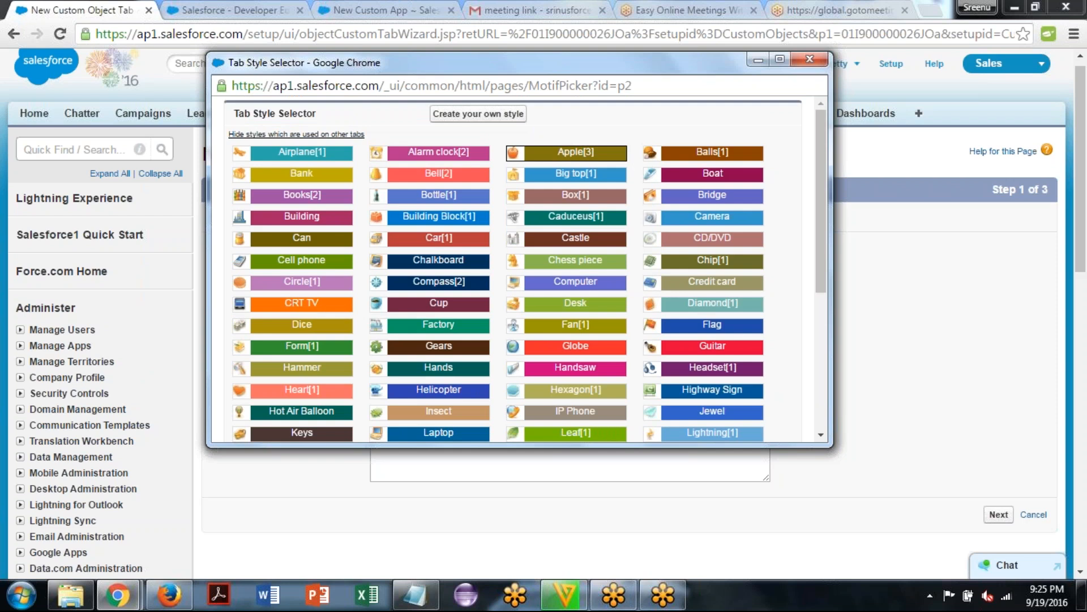
mouse_move(569, 156)
left_click(515, 156)
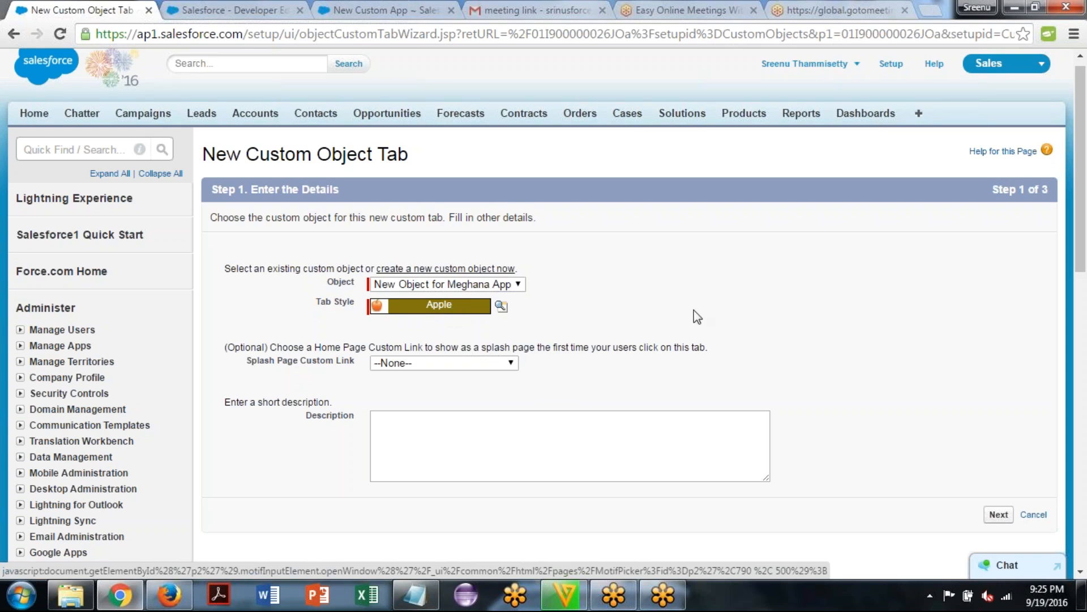
left_click(399, 426)
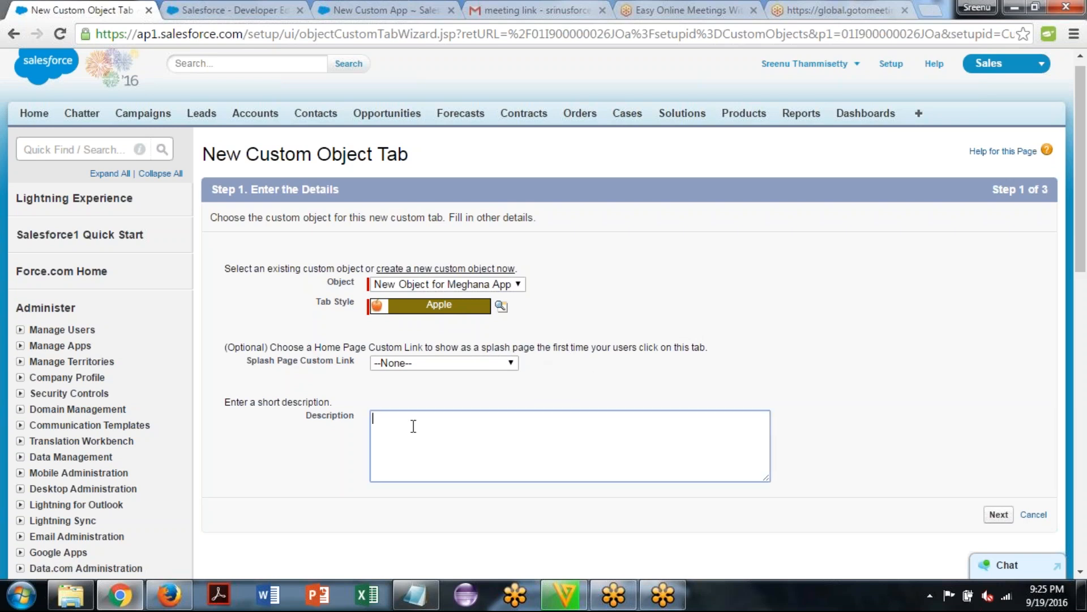
left_click(999, 515)
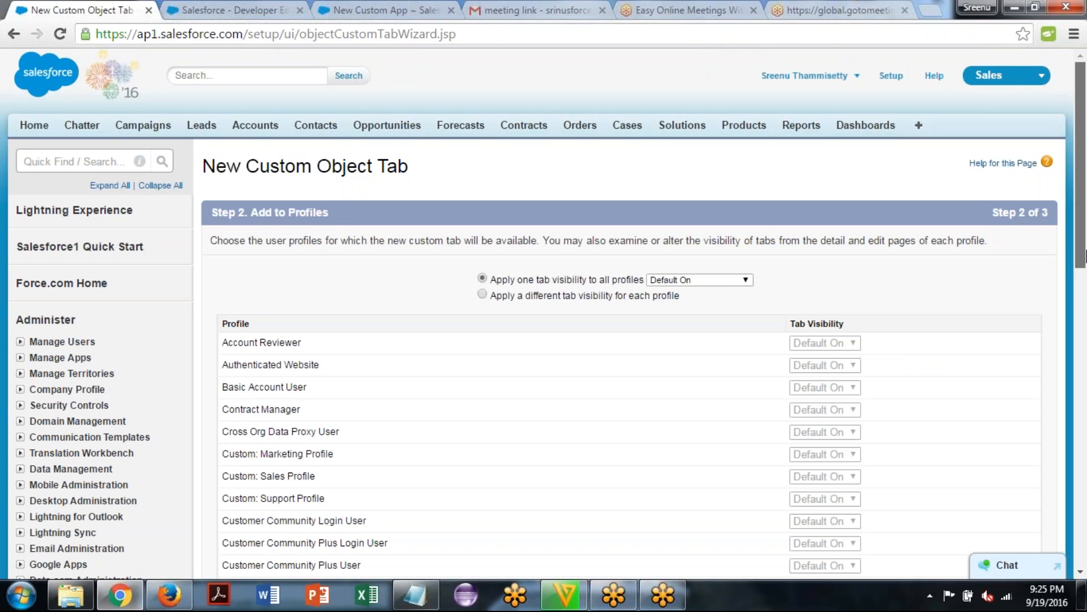
Look through the profile list and the tab visibility options that apply to all profiles
scroll(1085, 256, "down", 1)
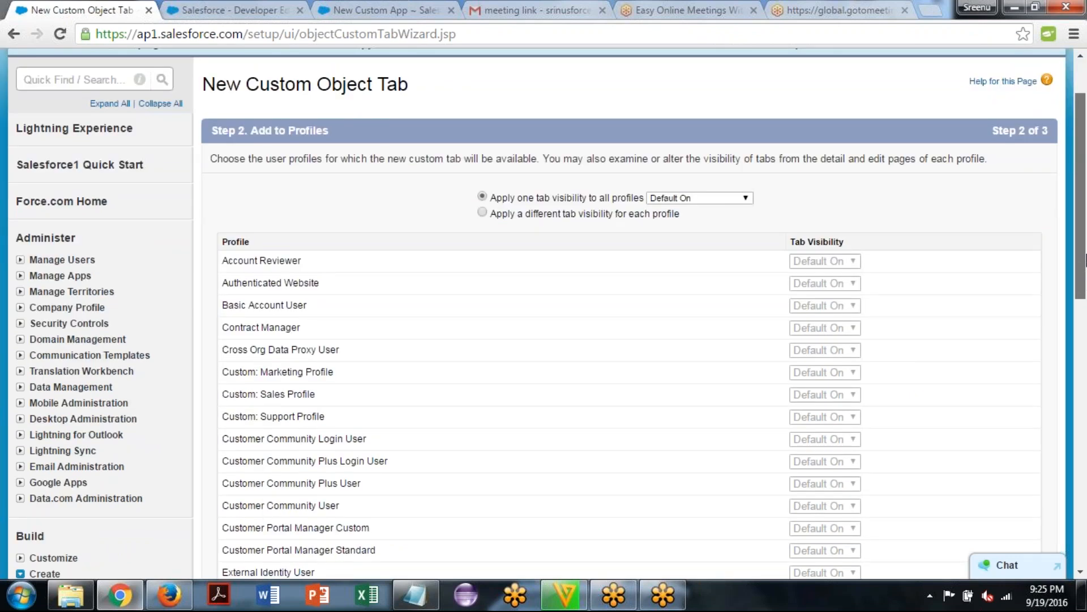
left_click_drag(1086, 259, 1086, 295)
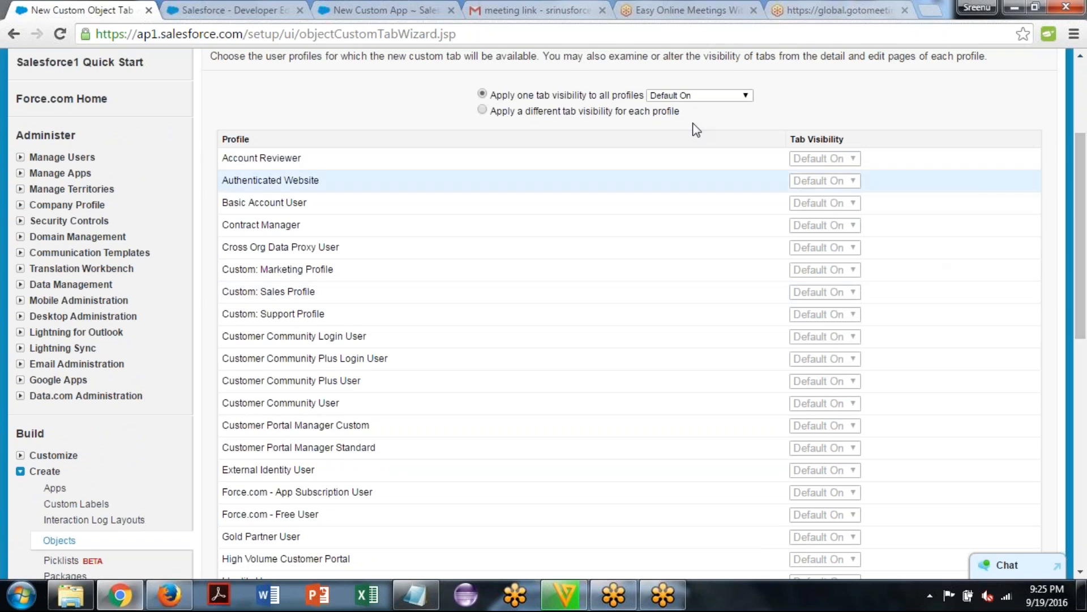
left_click(671, 97)
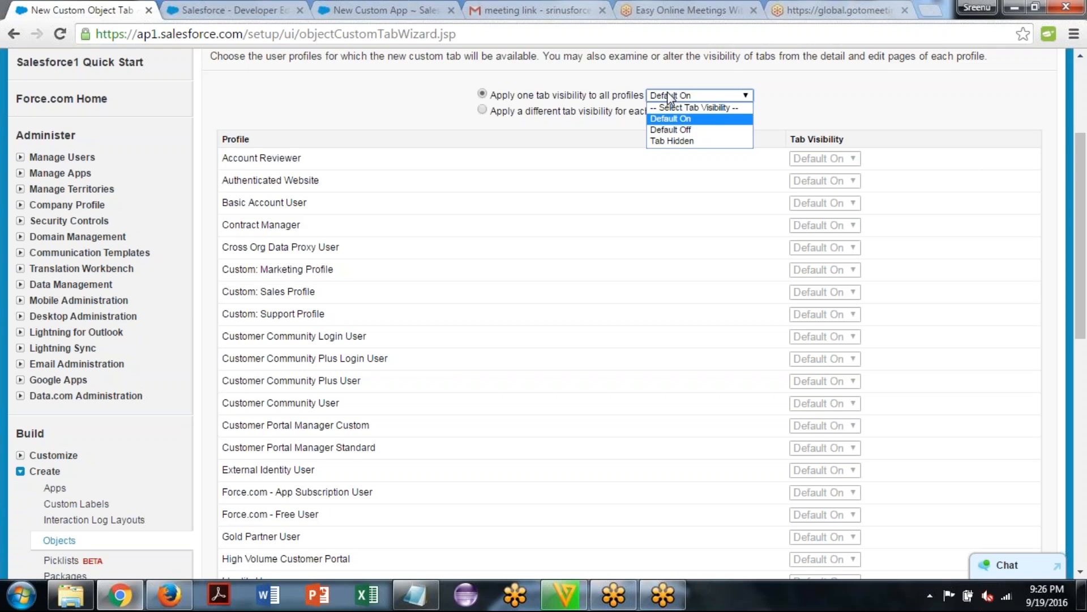
Switch to Notepad and add the line "3 diff.types of tab accessibility" below the tab definition, separated by a blank line
left_click(419, 598)
key("Return")
key("Return")
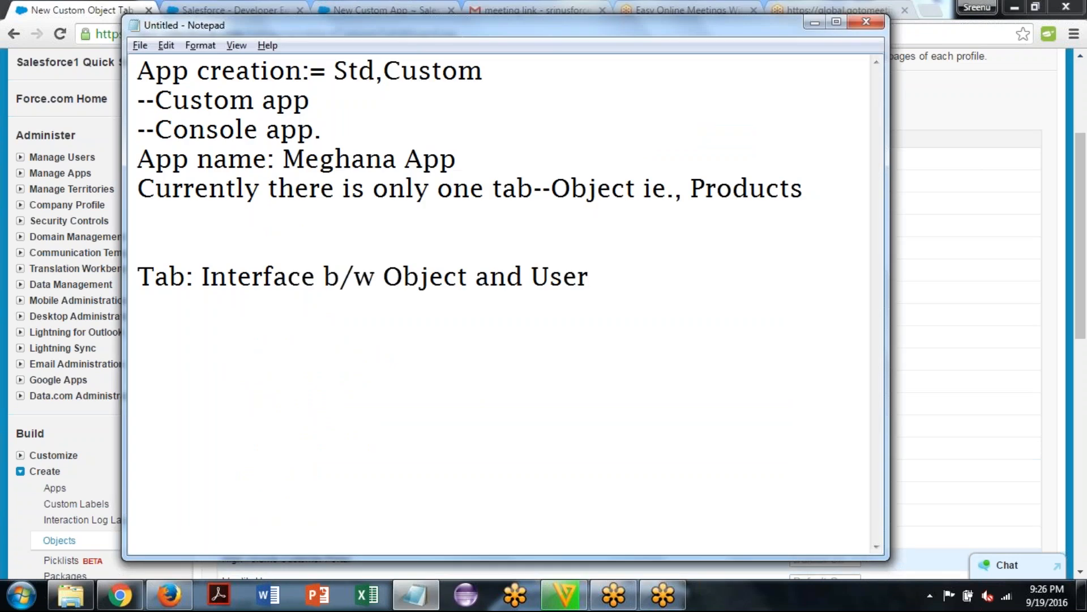
type("3")
type(" dif")
key("BackSpace")
type("iff.o")
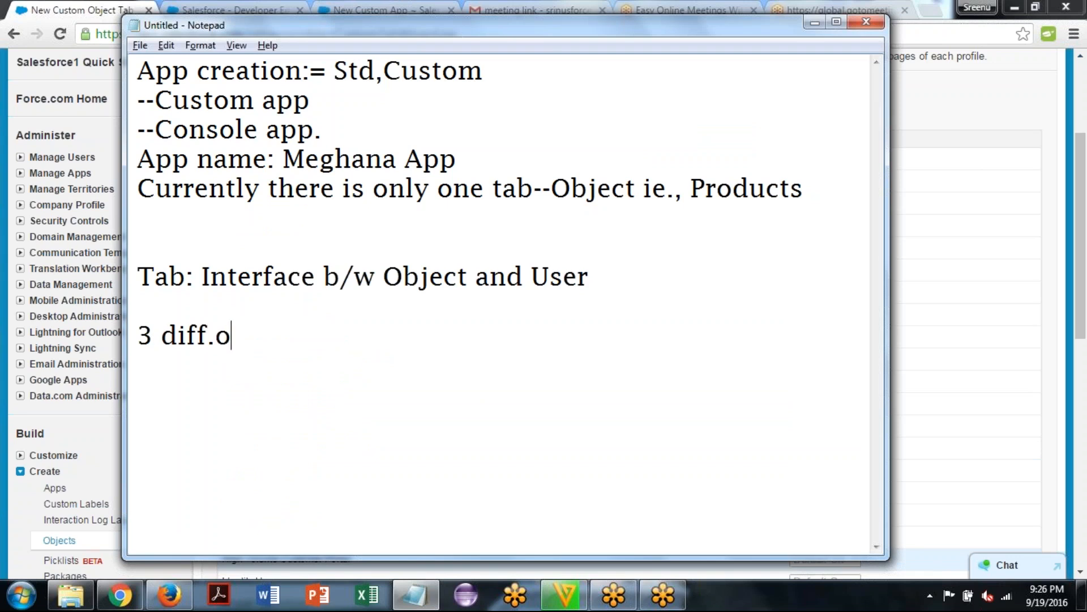
type("f")
key("BackSpace")
key("BackSpace")
type("types f")
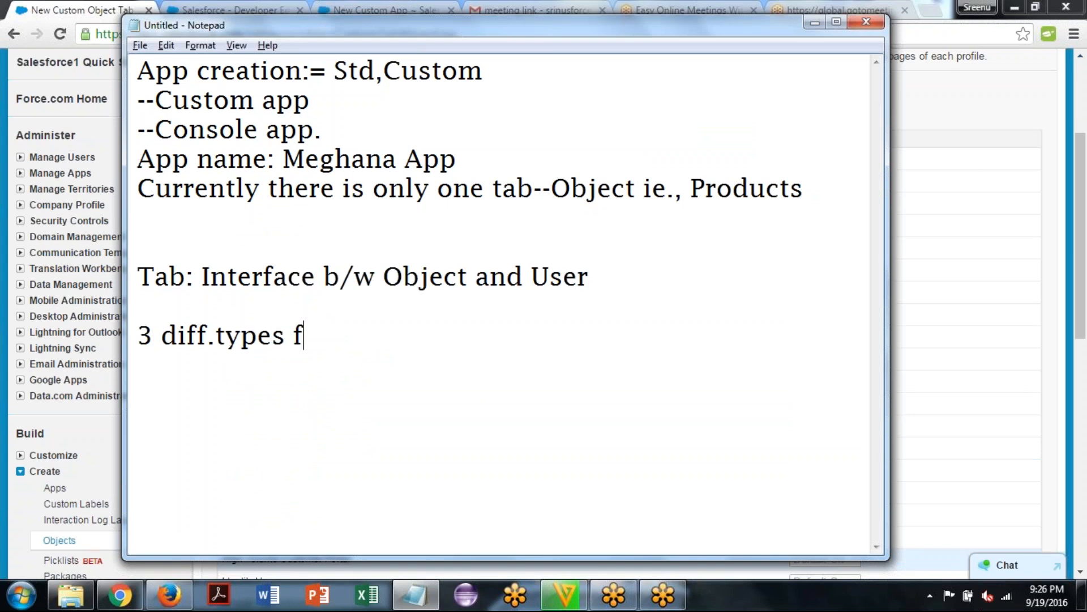
key("BackSpace")
type("of tab")
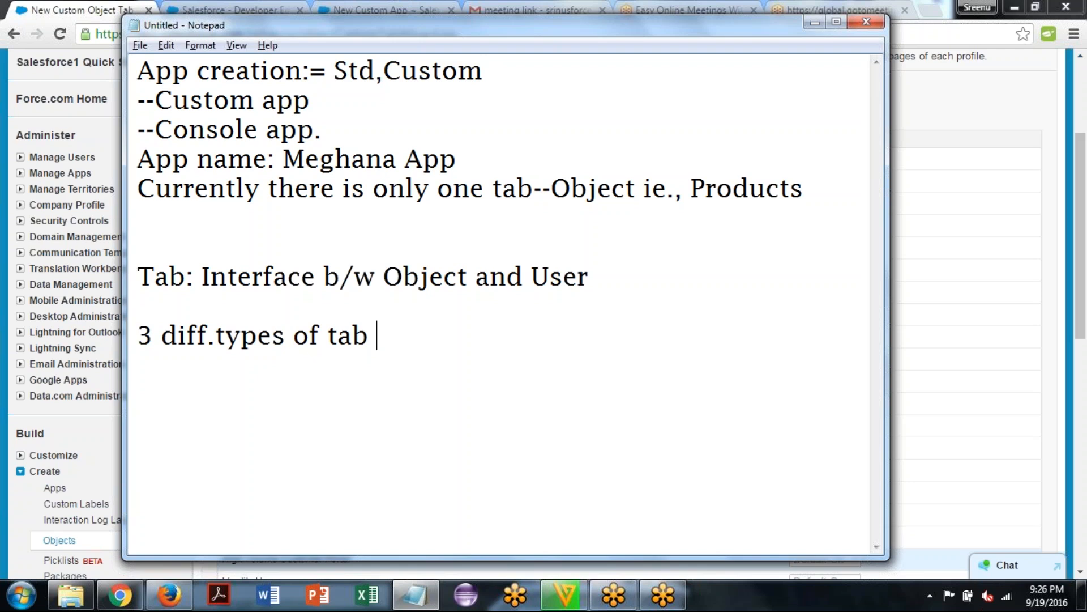
type(" acce")
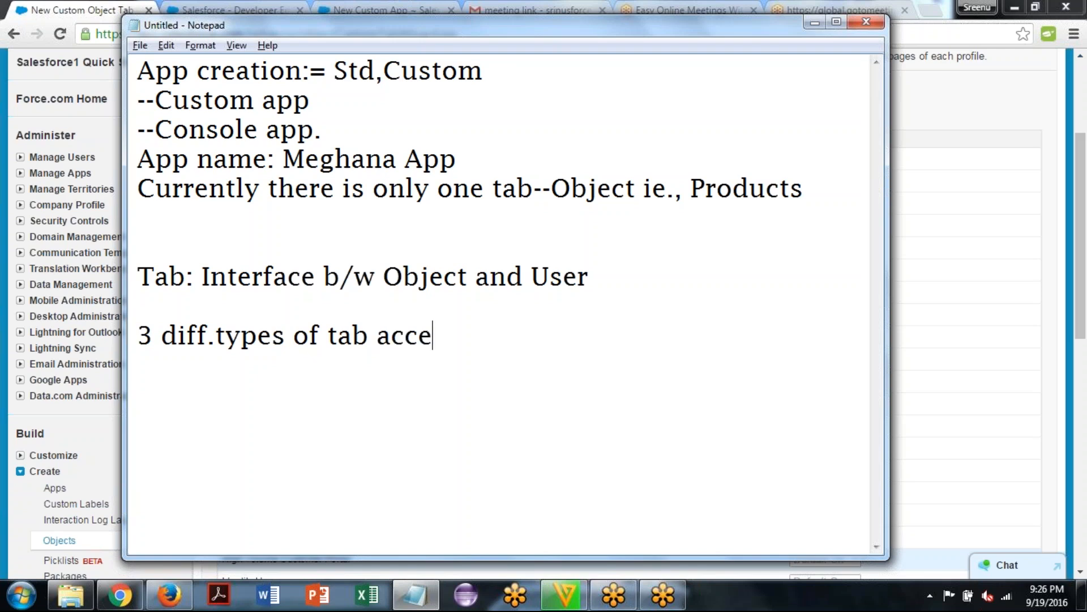
type("ssibility")
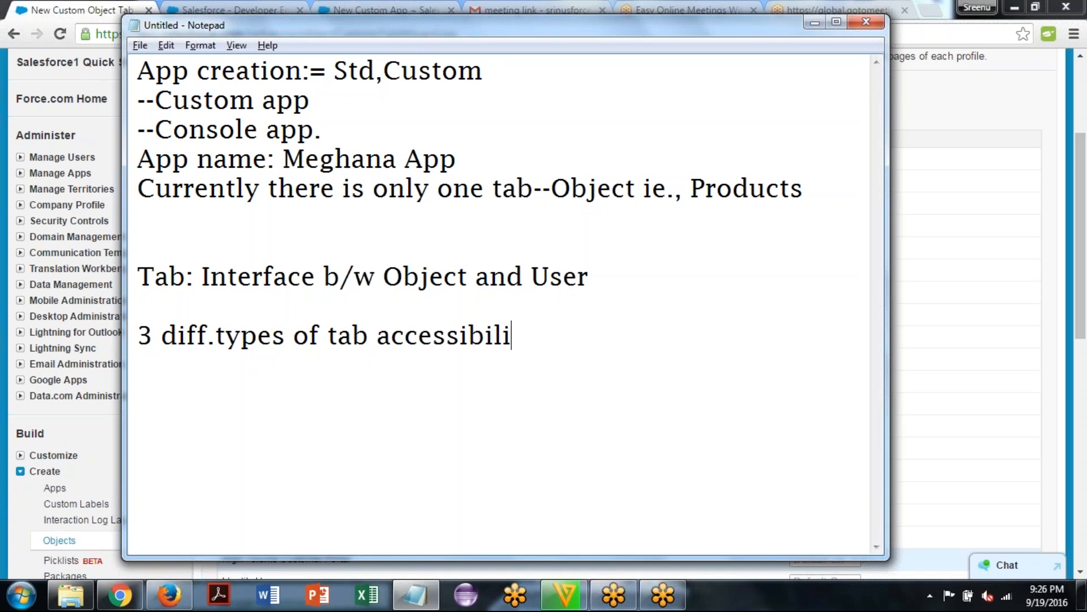
type(": Default On,")
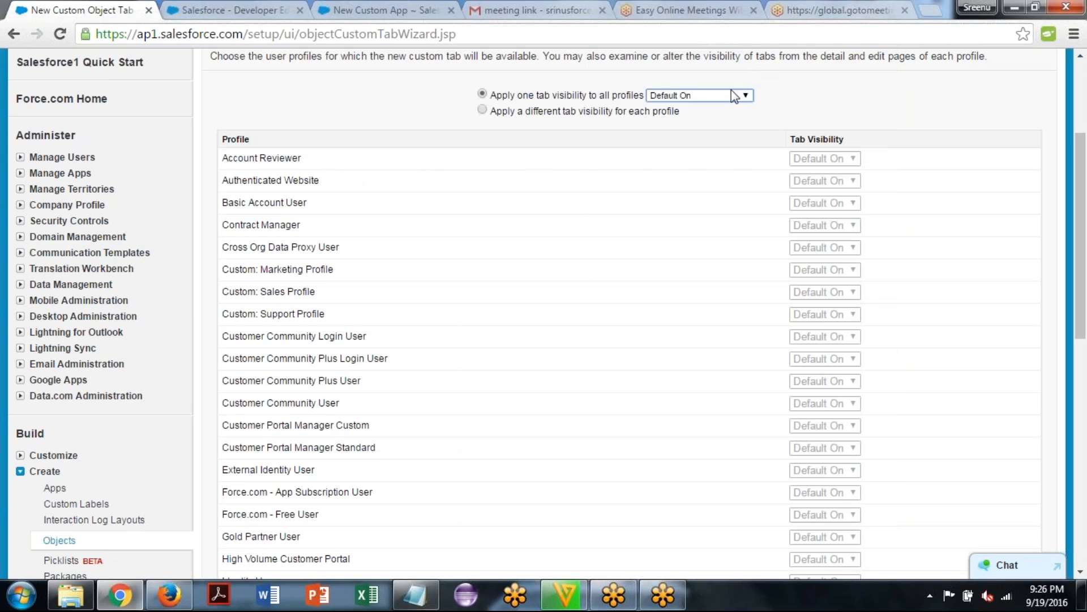
Complete the tab accessibility line with ": Default On, Default Off, Tab Hidden", checking the option names in the browser's tab visibility list
left_click(731, 92)
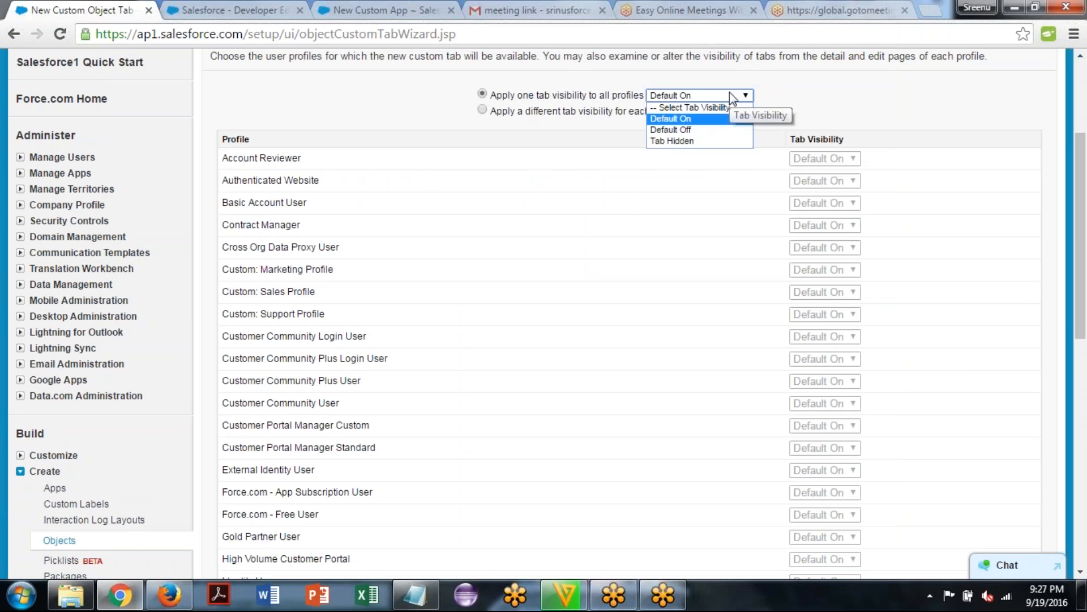
key("alt+Tab")
type("De")
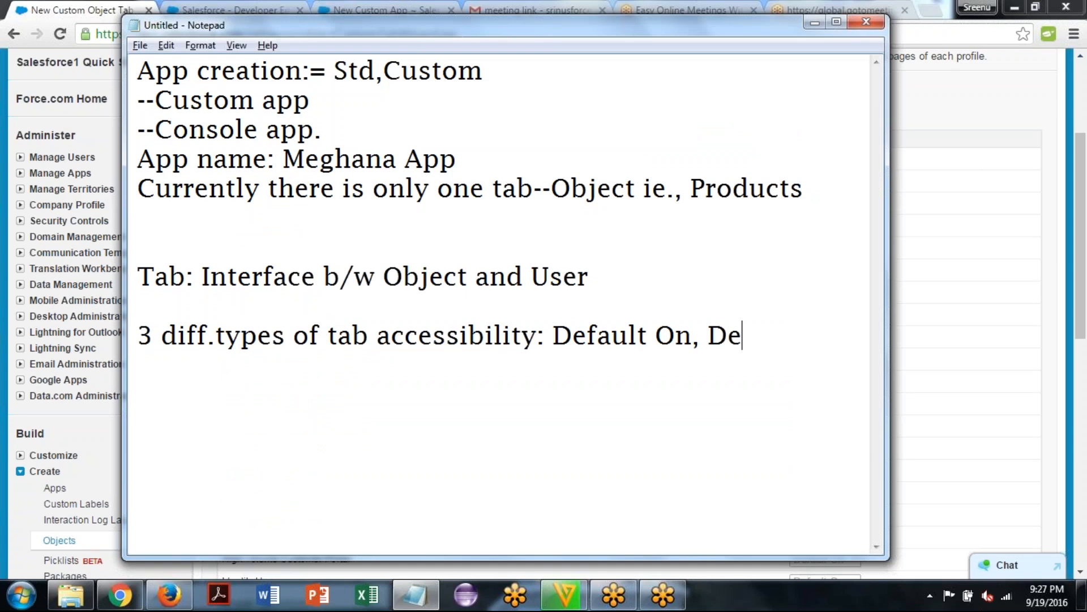
type("fault ")
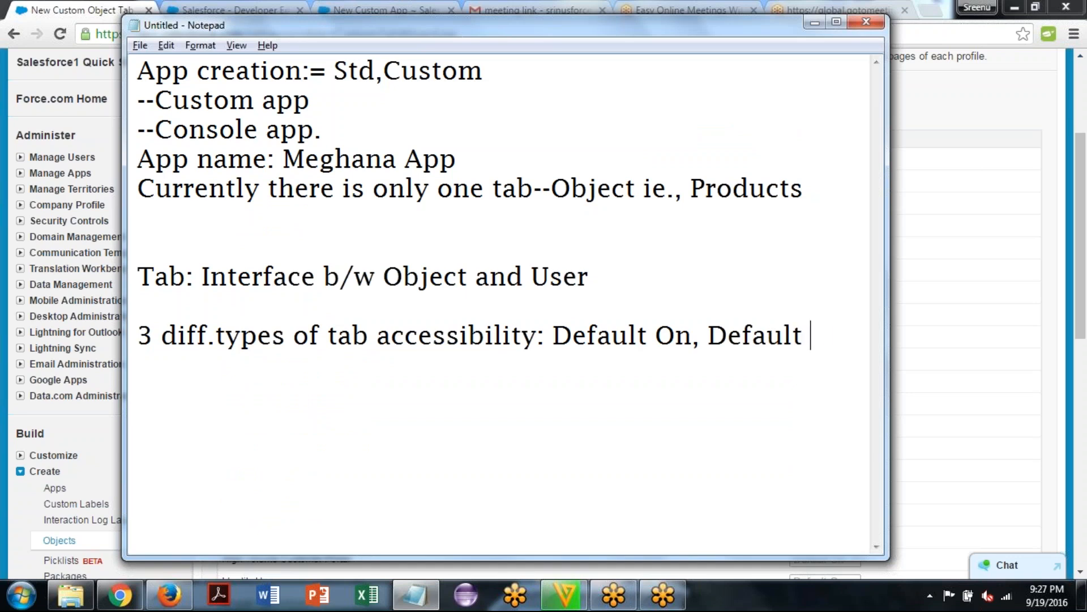
type("Off,")
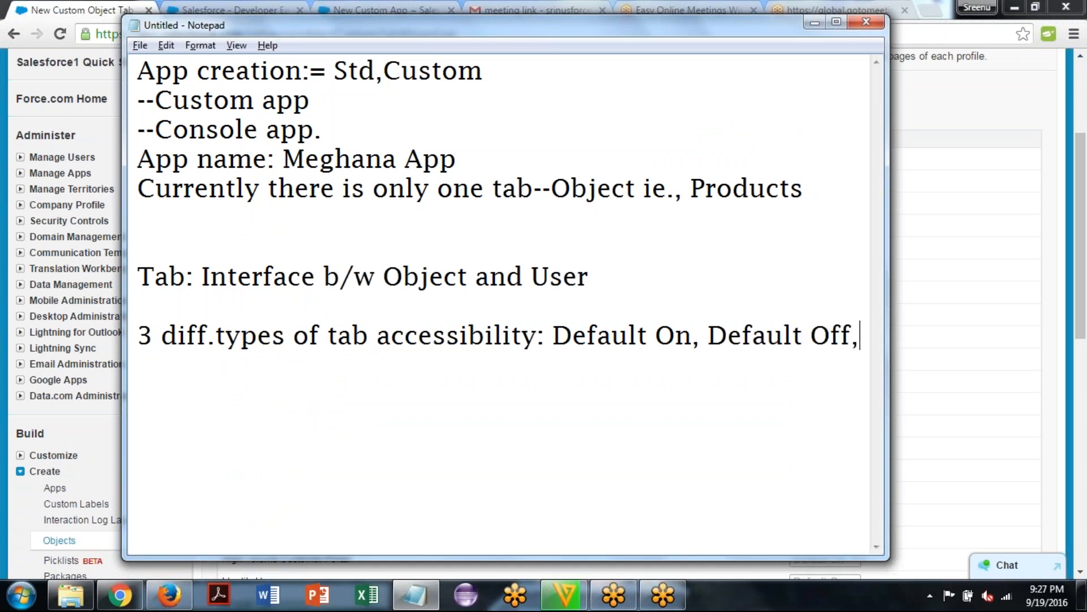
key("Return")
type("Tab Hidde")
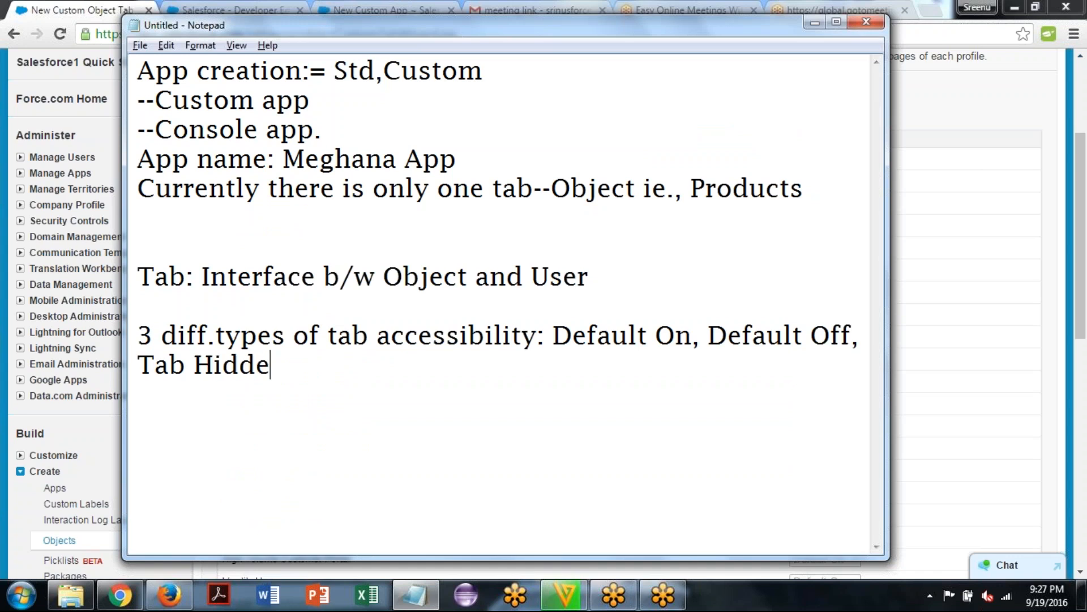
type("n")
Move the three accessibility types below the heading, separated by a blank line, and break the line after "Default On"
left_click(554, 335)
key("Return")
key("Return")
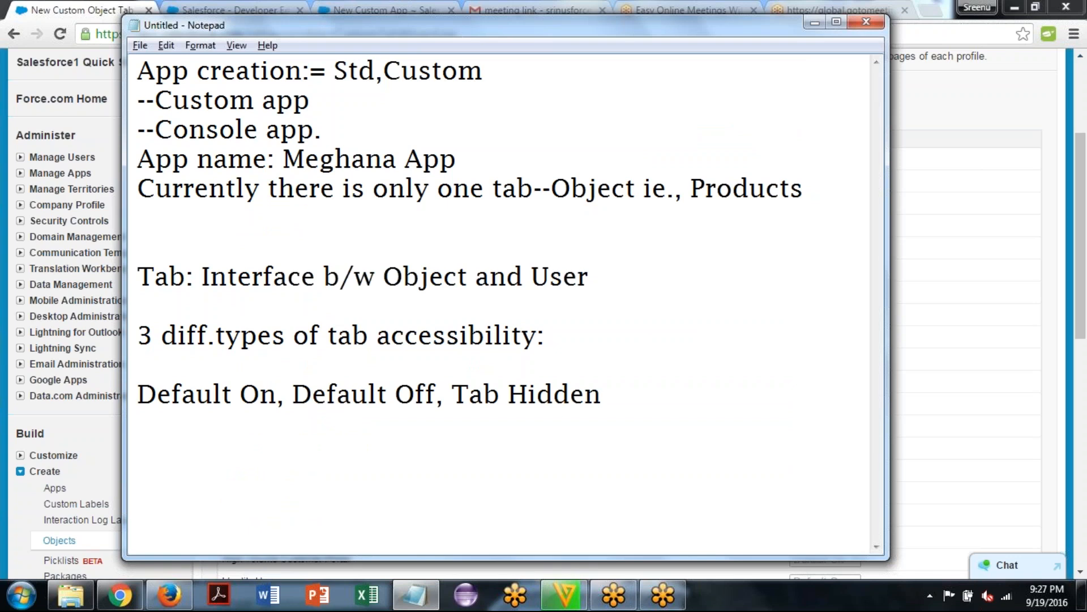
key("Return")
key("End")
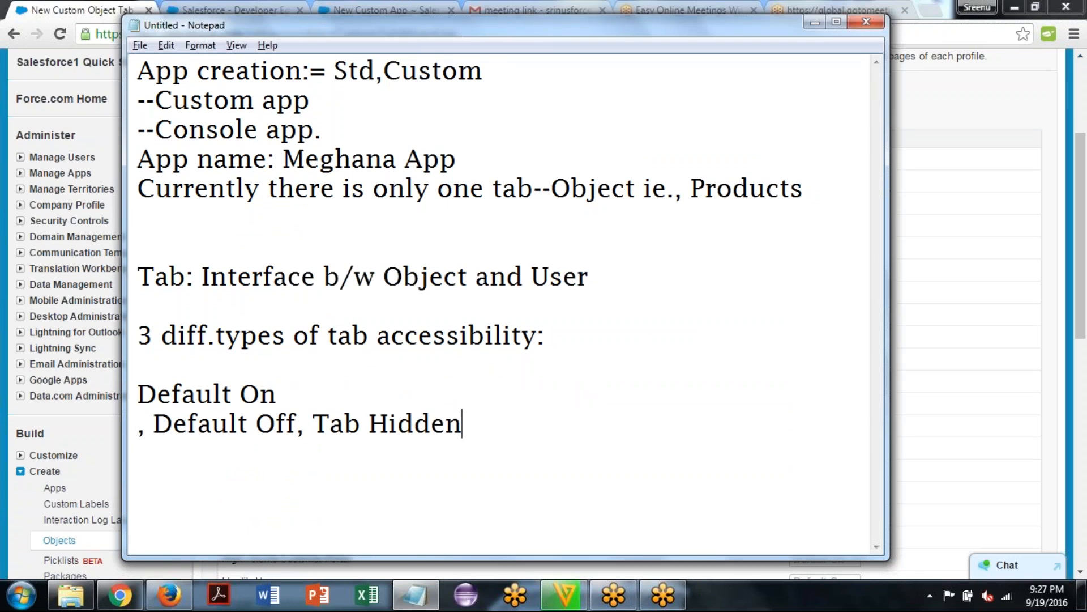
Add the explanation ":Tab will be visible to user." after "Default On"
left_click(276, 394)
type(":Tab wi")
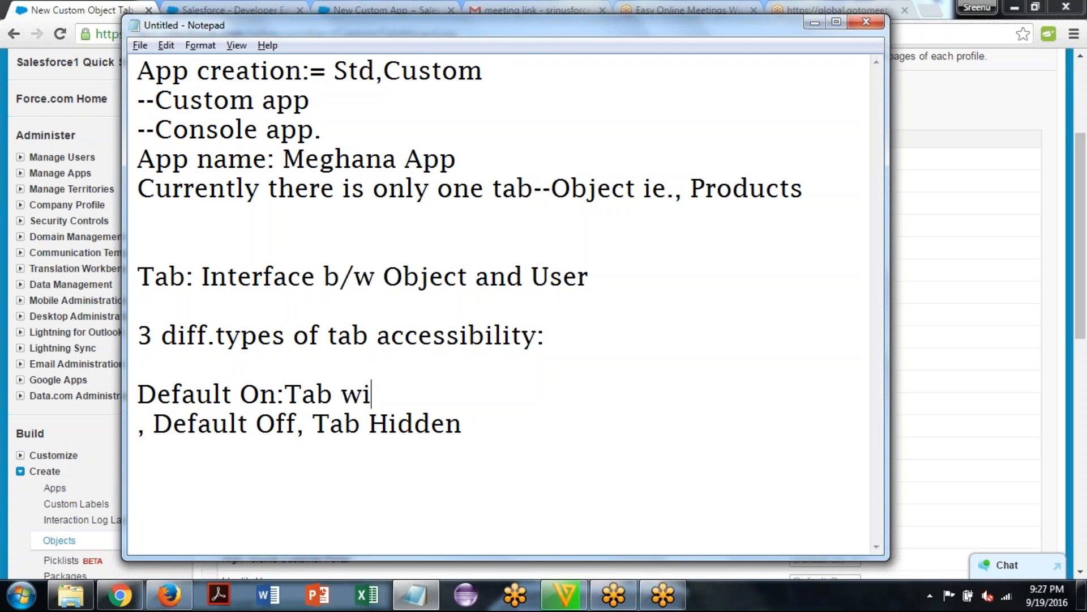
type("ll be v")
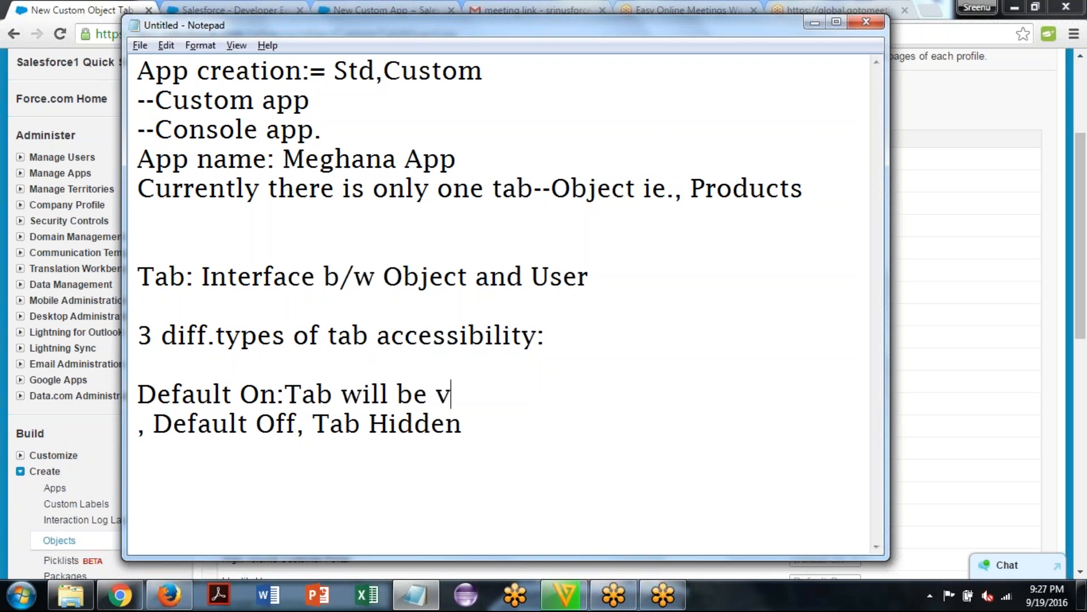
type("isible to use")
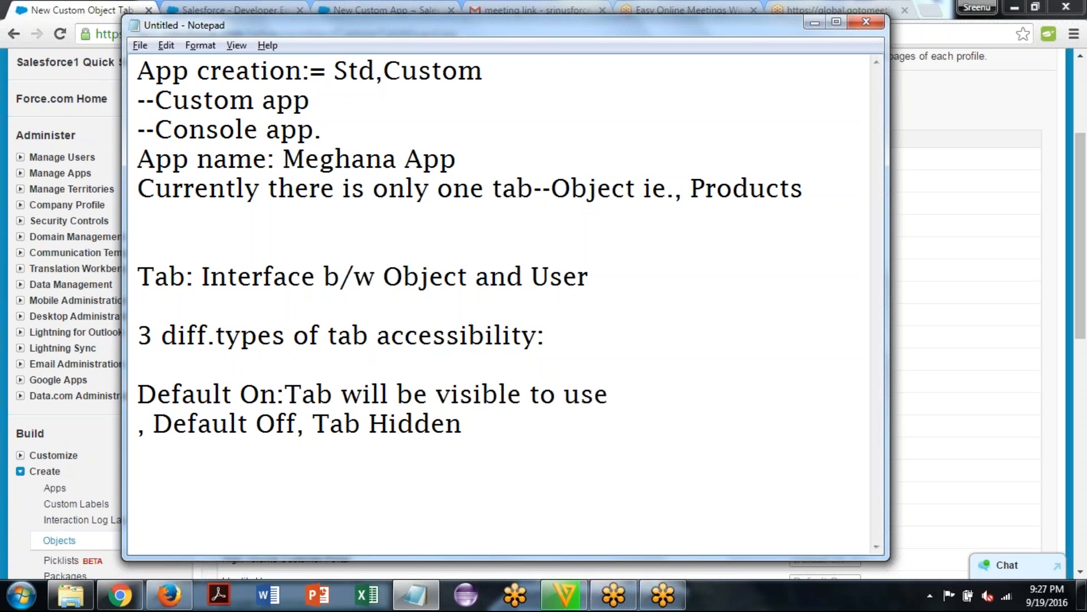
type("r.")
Put "Default Off" and "Tab Hidden" on their own lines, removing the separating commas and leading spaces
key("Right")
key("Left")
key("Down")
key("Home")
key("Delete")
key("Delete")
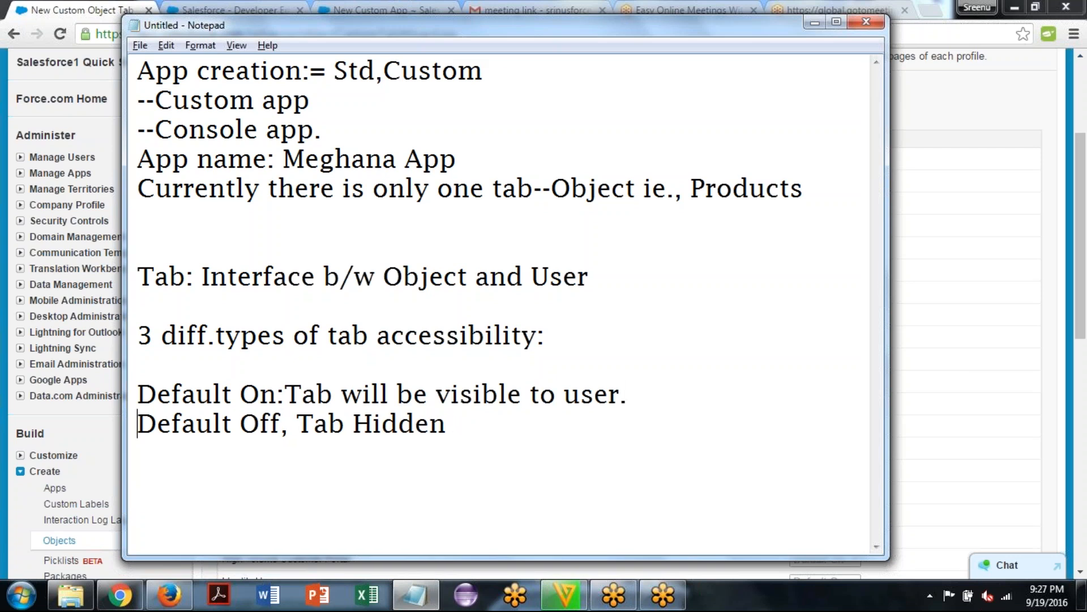
key("Right")
key("Right")
key("Right")
key("Right")
key("Right")
key("Right")
key("Right")
key("Right")
key("Right")
key("Right")
key("Right")
key("Right")
key("Right")
key("Left")
key("BackSpace")
key("Return")
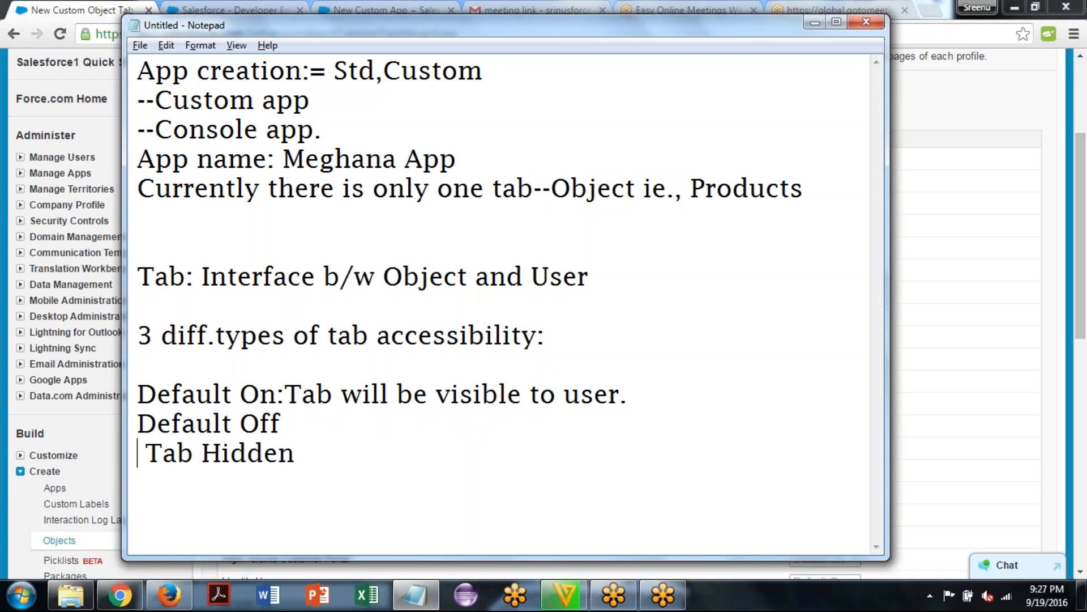
key("Right")
key("BackSpace")
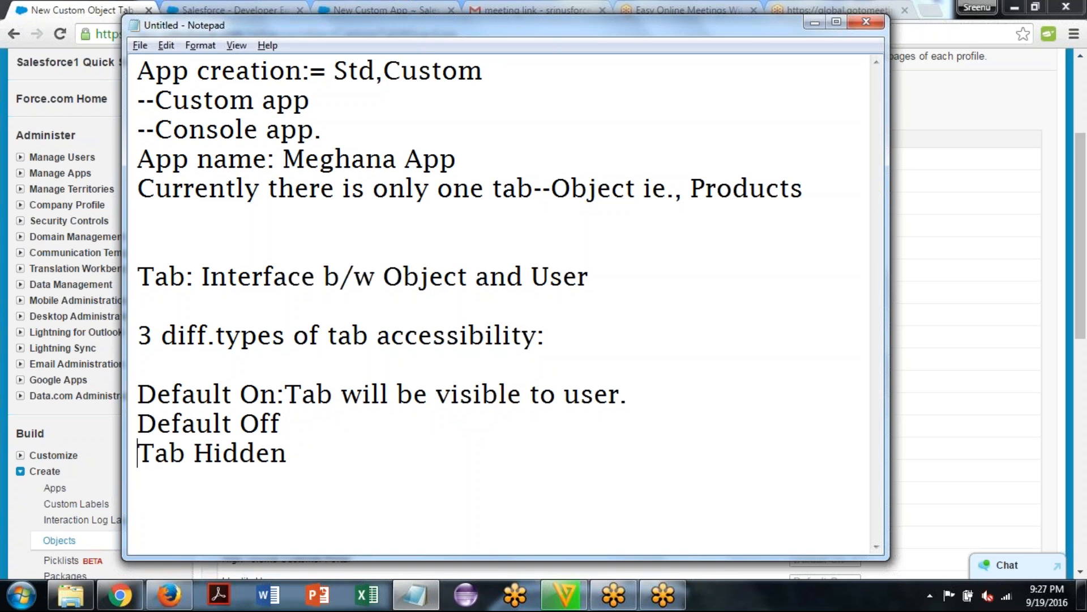
Add the explanation ": Tab will visible to user" after "Default Off"
key("Up")
key("End")
type(": Tab")
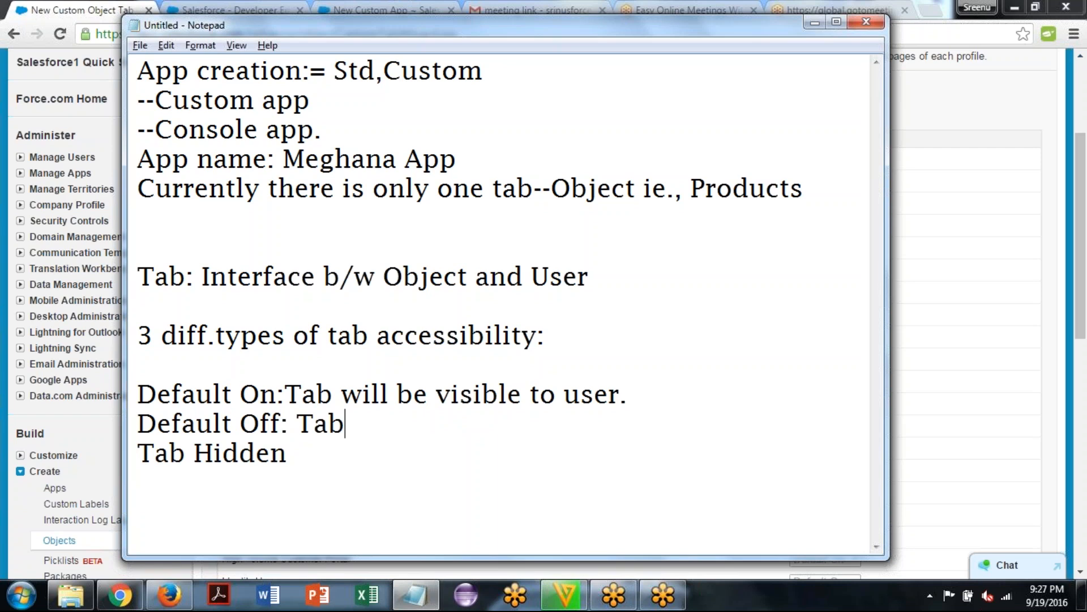
type(" wll")
key("BackSpace")
key("BackSpace")
key("BackSpace")
type("ill ")
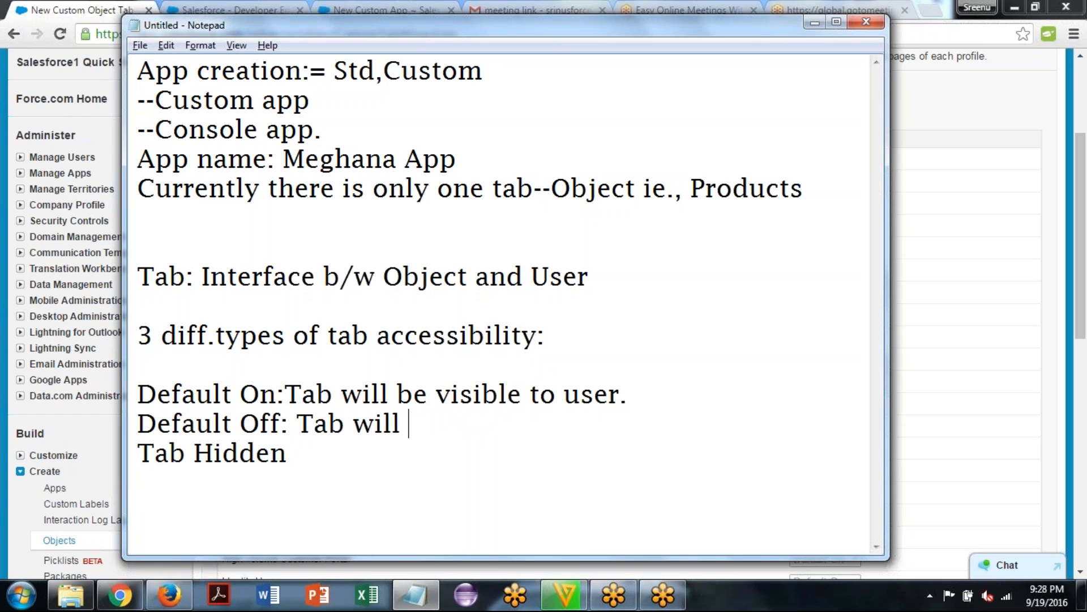
type("visib")
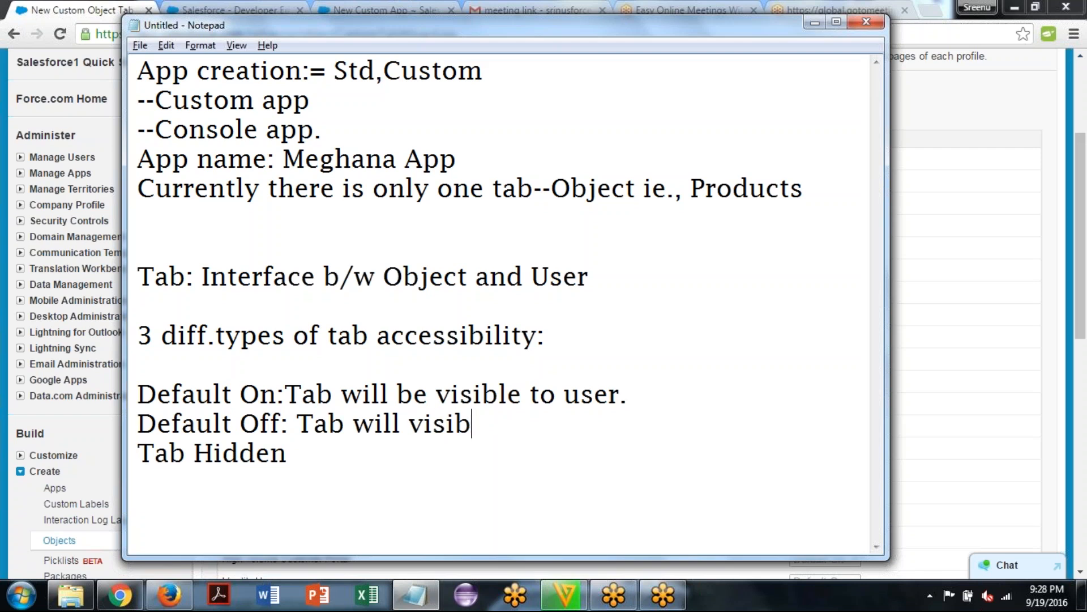
type("le to user")
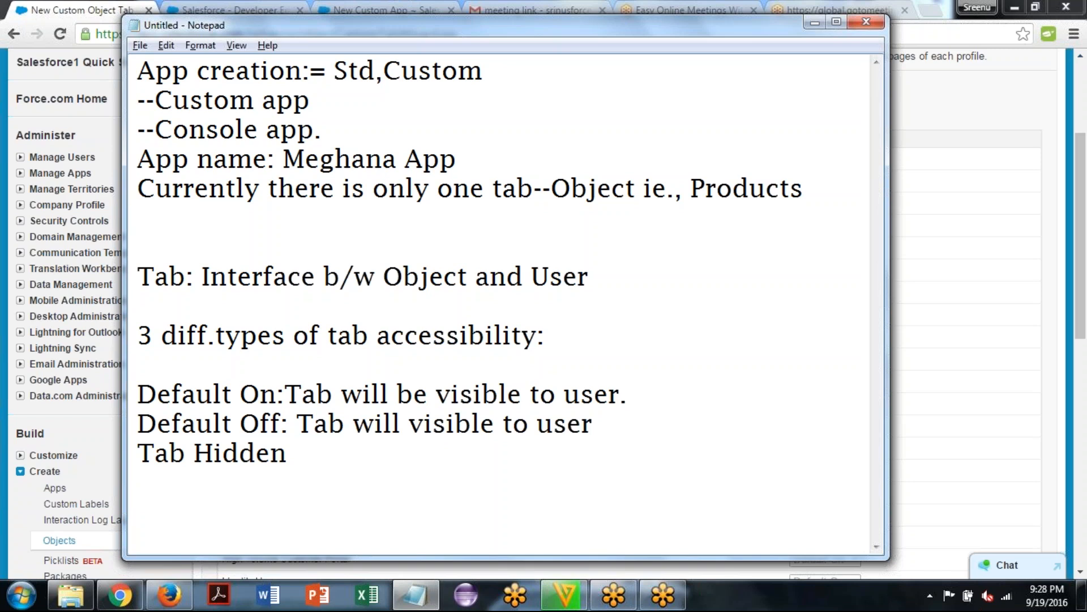
Extend the Default Off explanation with ", but click on tab, it won't open"
type(", but clic")
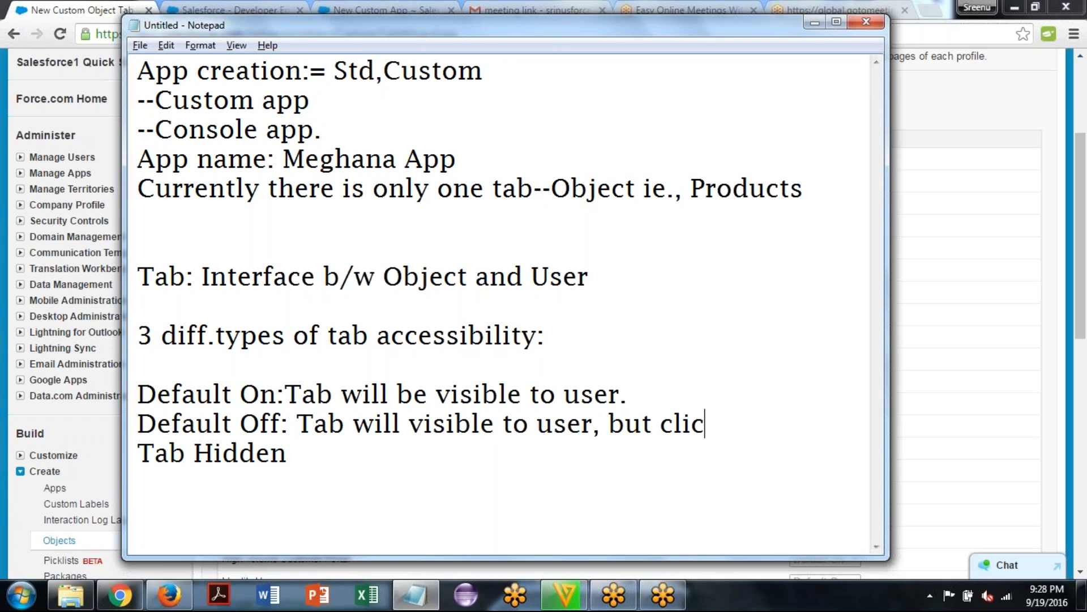
type("k on ta")
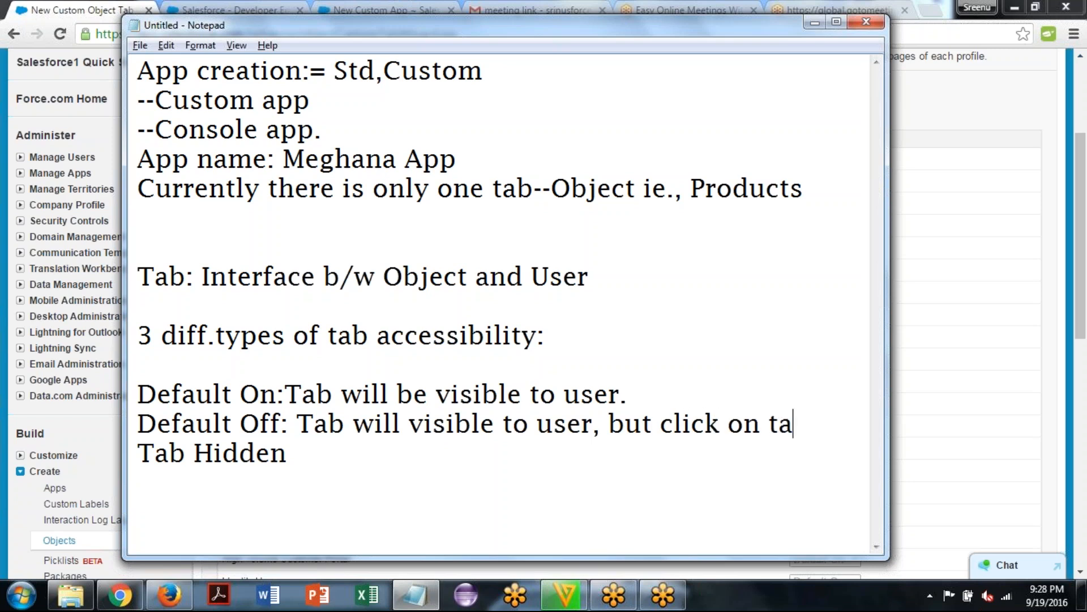
type("b, it wou")
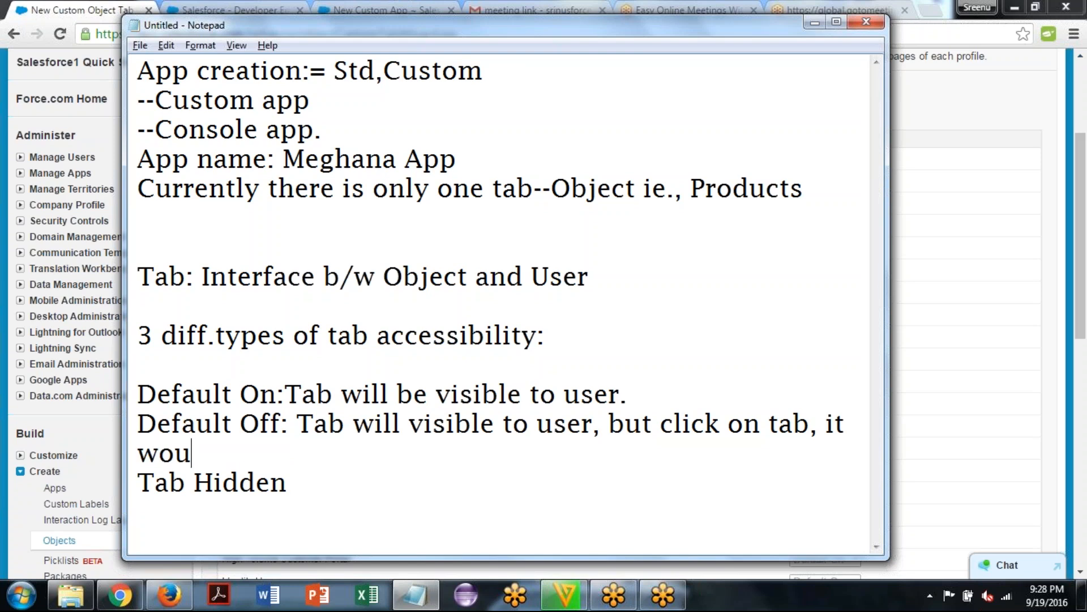
type("n")
key("BackSpace")
key("BackSpace")
type("n't ope")
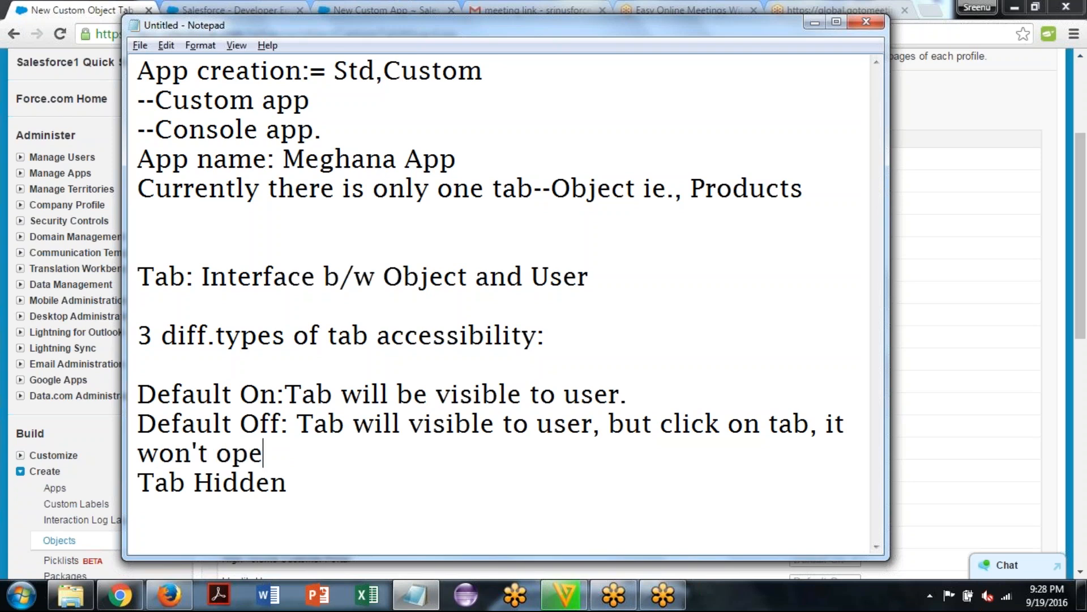
type("n the db ")
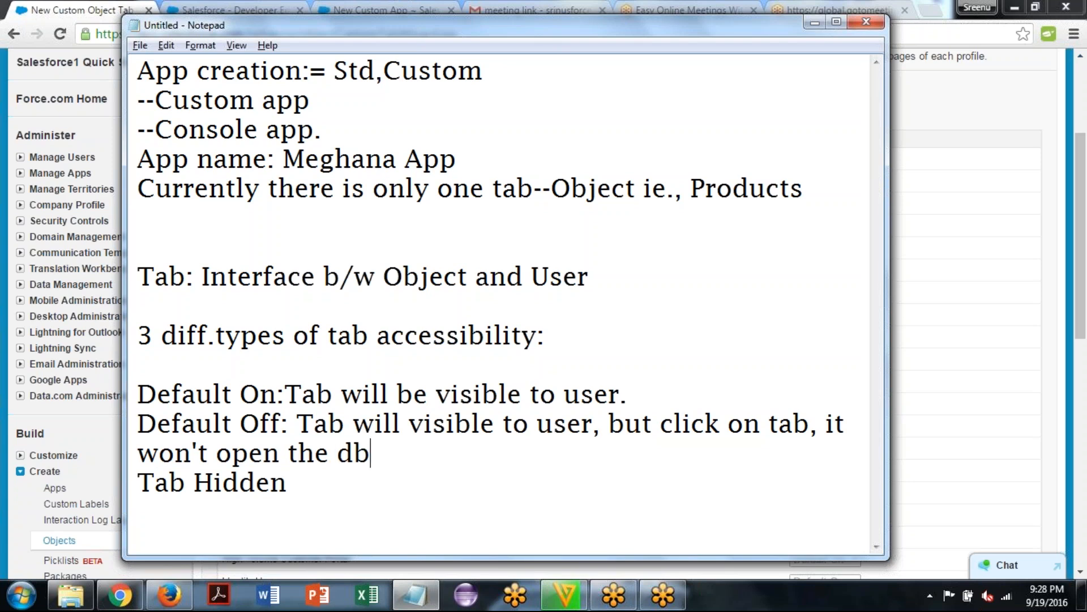
type("tan;e")
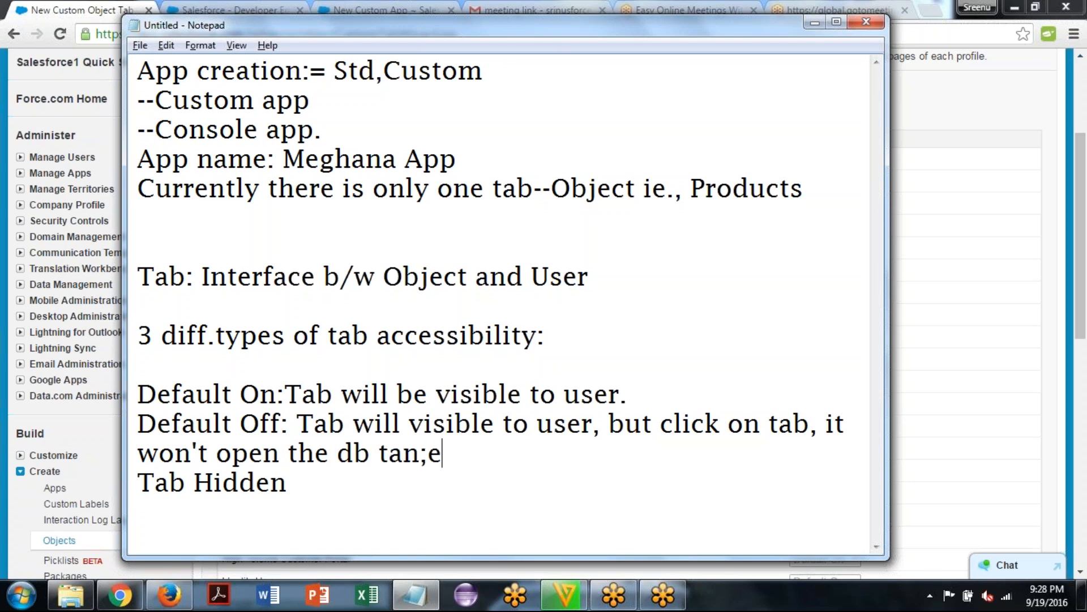
Finish the Default Off explanation with "the db table." and add a colon after "Tab Hidden"
key("BackSpace")
key("BackSpace")
key("BackSpace")
type("ble.")
left_click(287, 483)
type(":")
Switch to Chrome, choose a different tab visibility for each profile, and set Account Reviewer to Default Off and Contract Manager to Tab Hidden
key("alt+Tab")
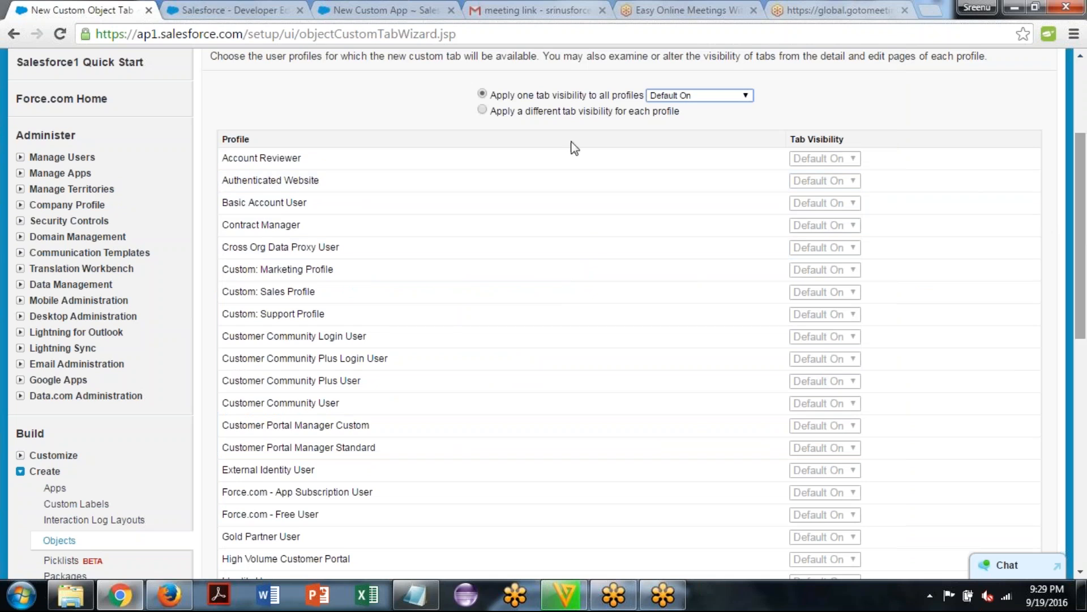
left_click(482, 110)
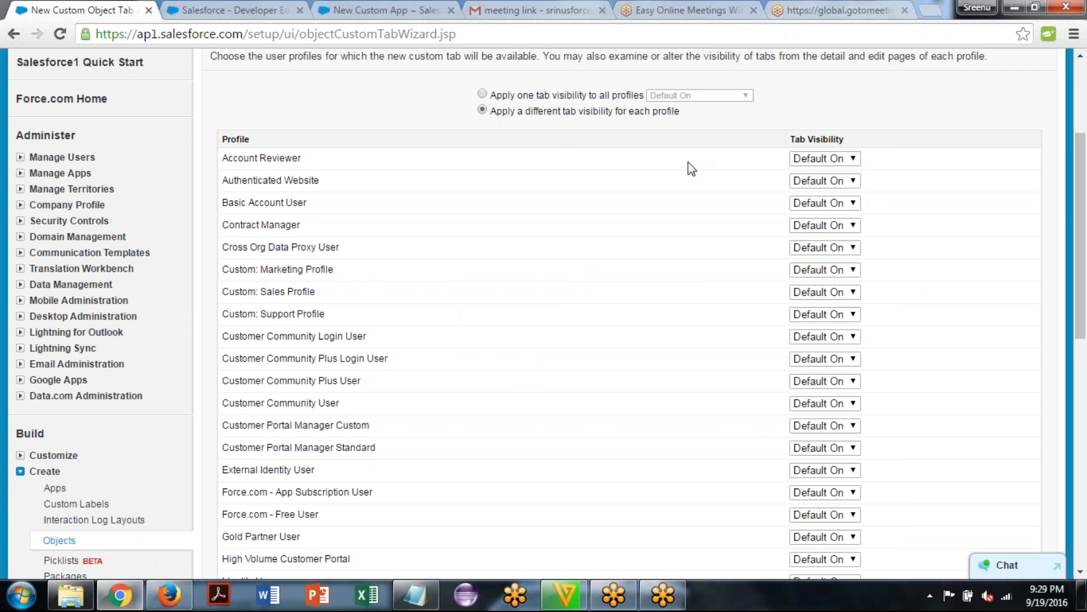
left_click(849, 164)
left_click(837, 186)
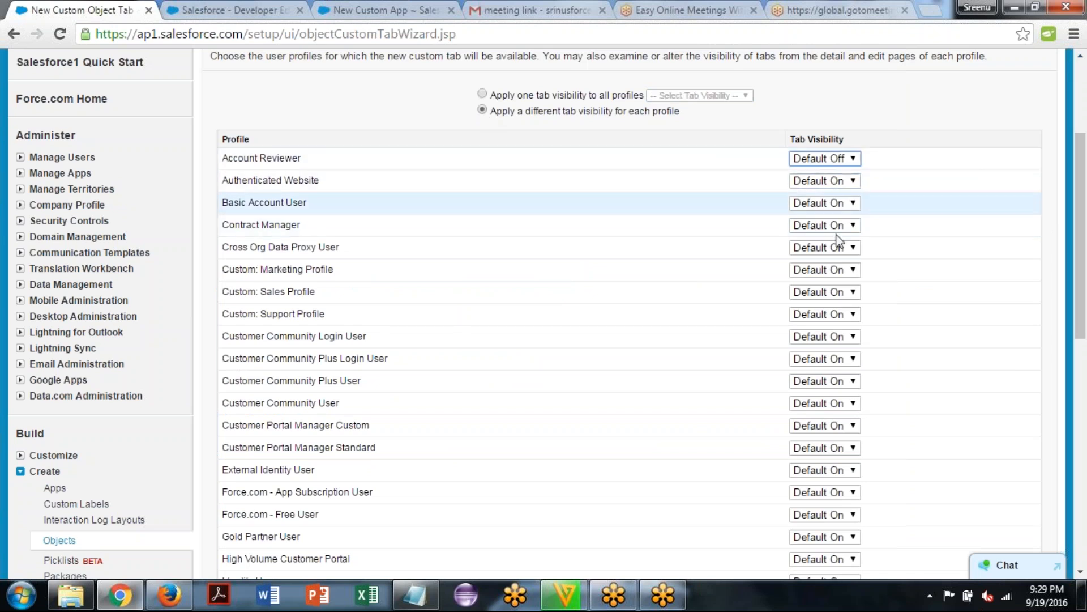
left_click(834, 226)
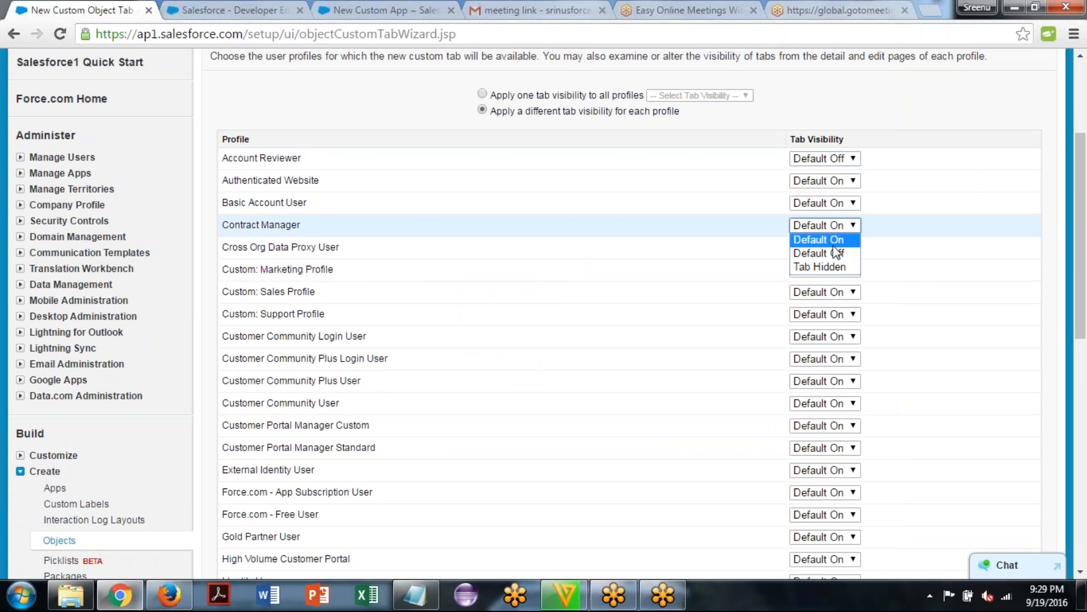
left_click(838, 266)
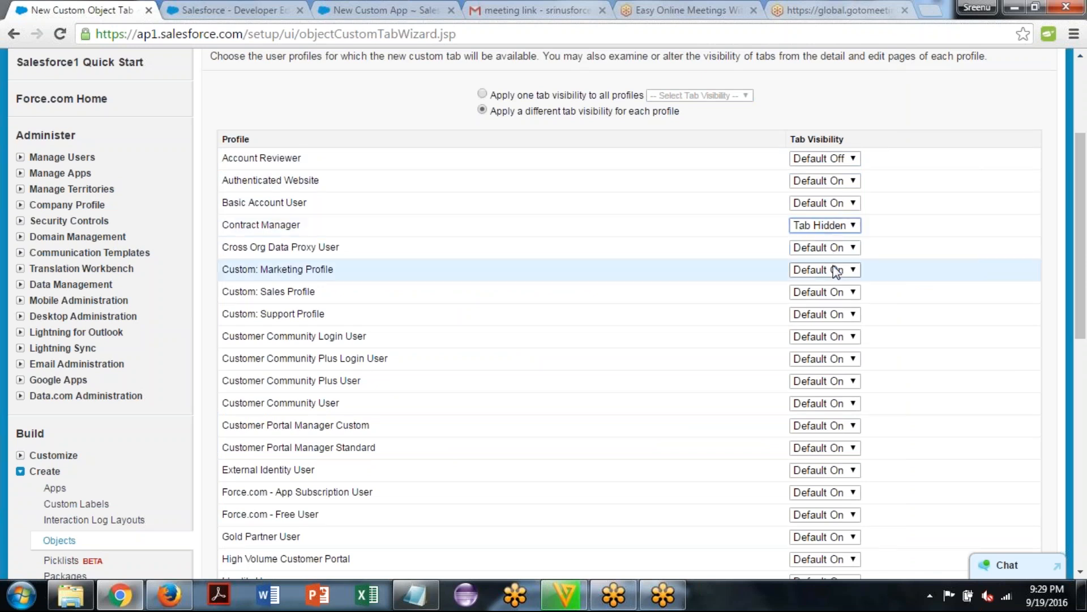
Set the tab visibility of Custom: Support Profile to Default Off and Customer Community Plus Login User to Tab Hidden
left_click(843, 314)
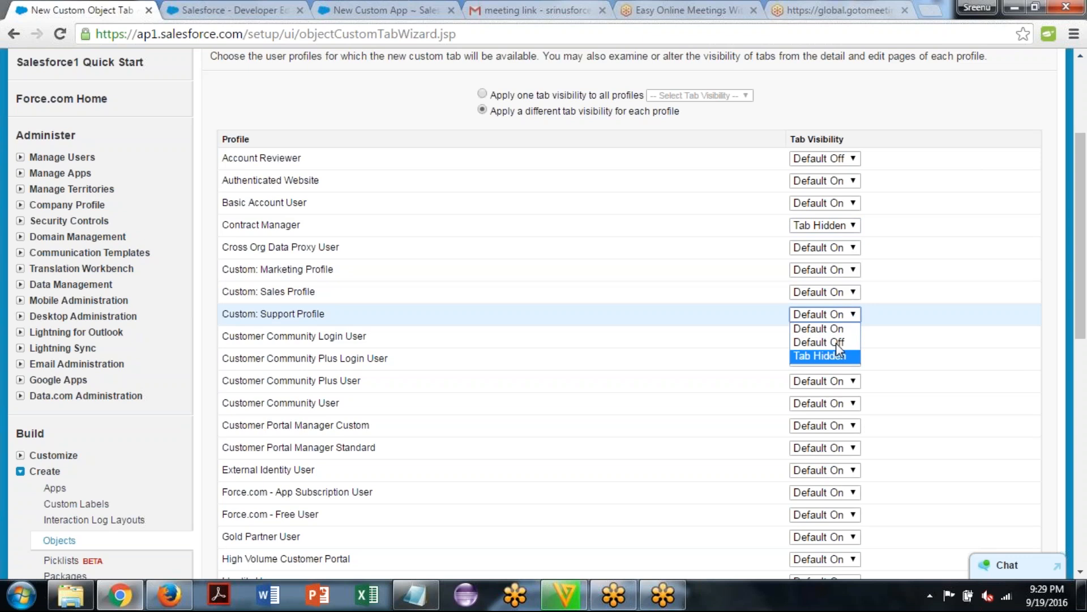
left_click(834, 344)
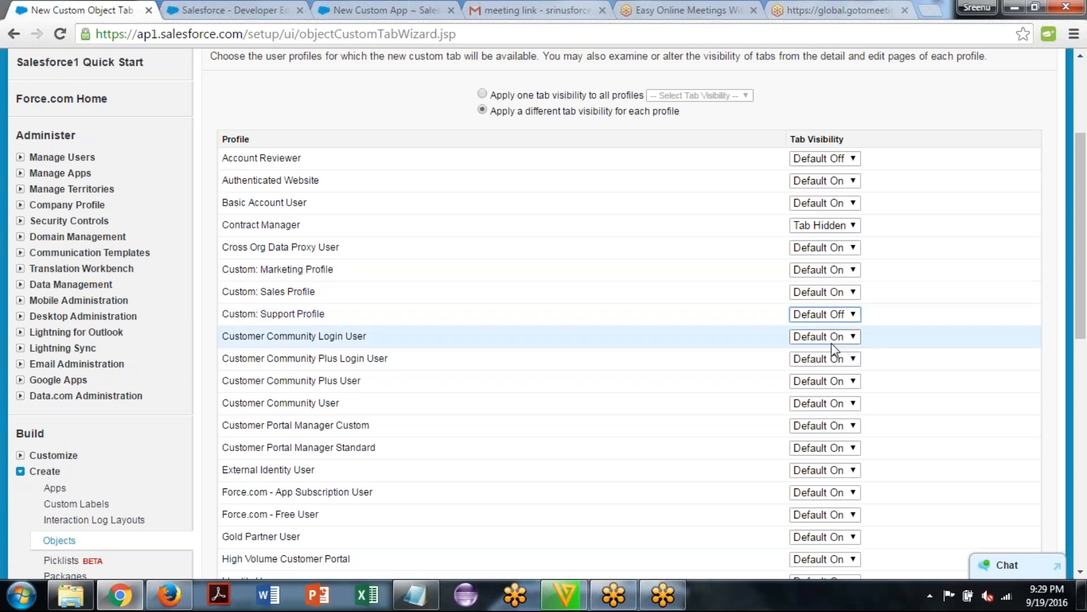
left_click(836, 360)
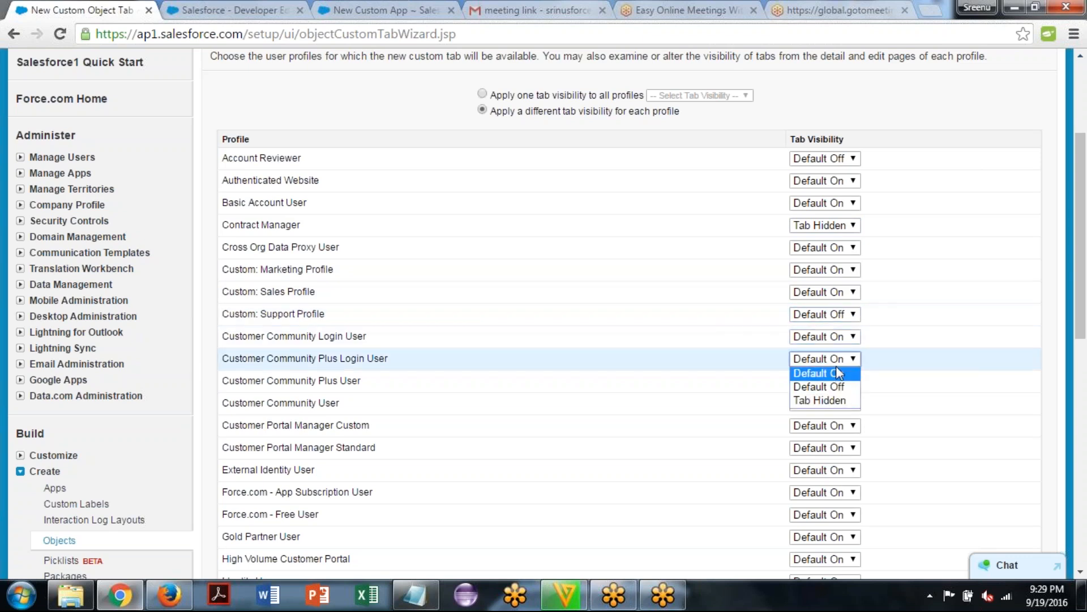
left_click(838, 402)
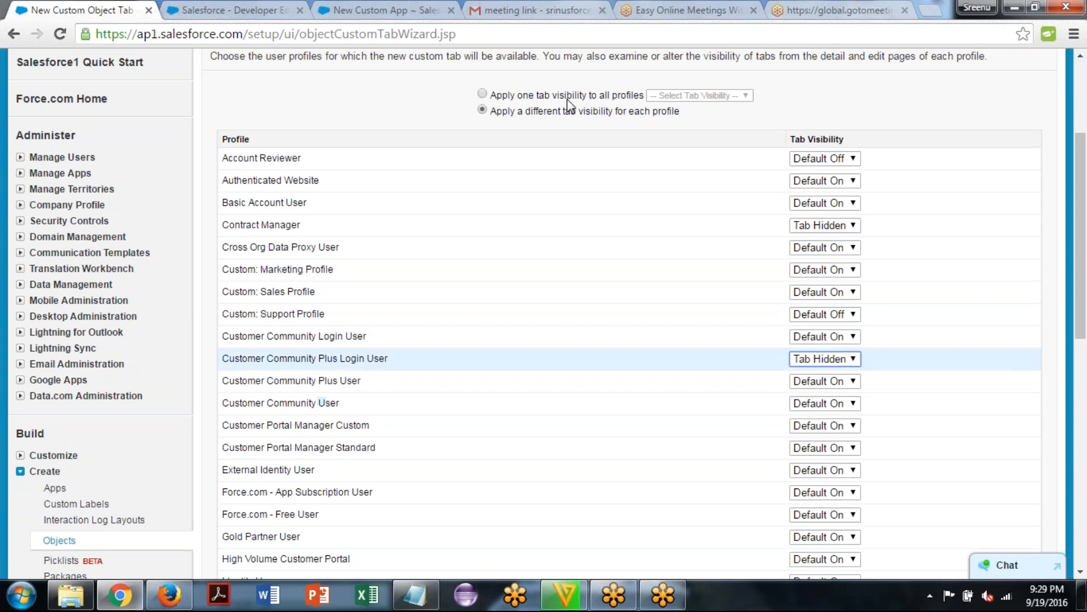
Apply one tab visibility to all profiles and set it to Default On
left_click(483, 95)
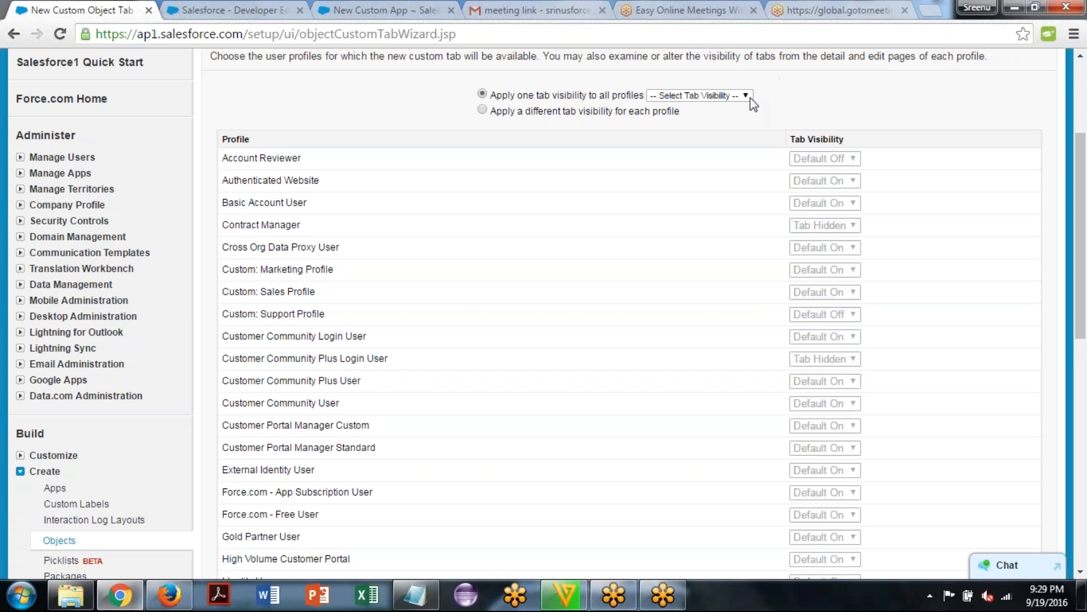
left_click(746, 96)
left_click(709, 121)
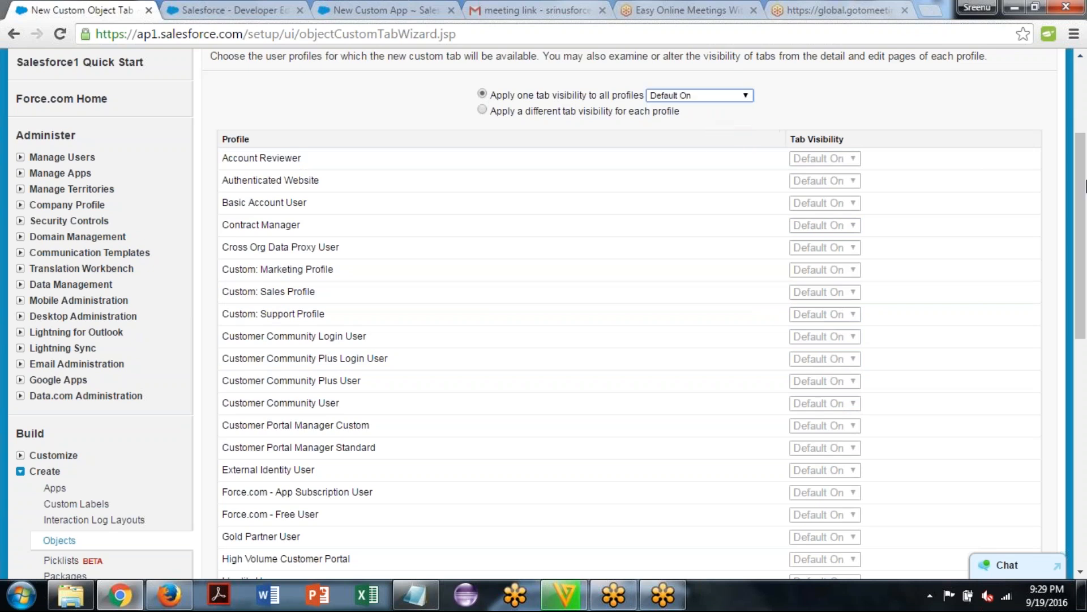
Continue to the custom app assignment, exclude the tab from all apps, include it only in Meghana App, and save it
left_click_drag(1082, 174, 1086, 517)
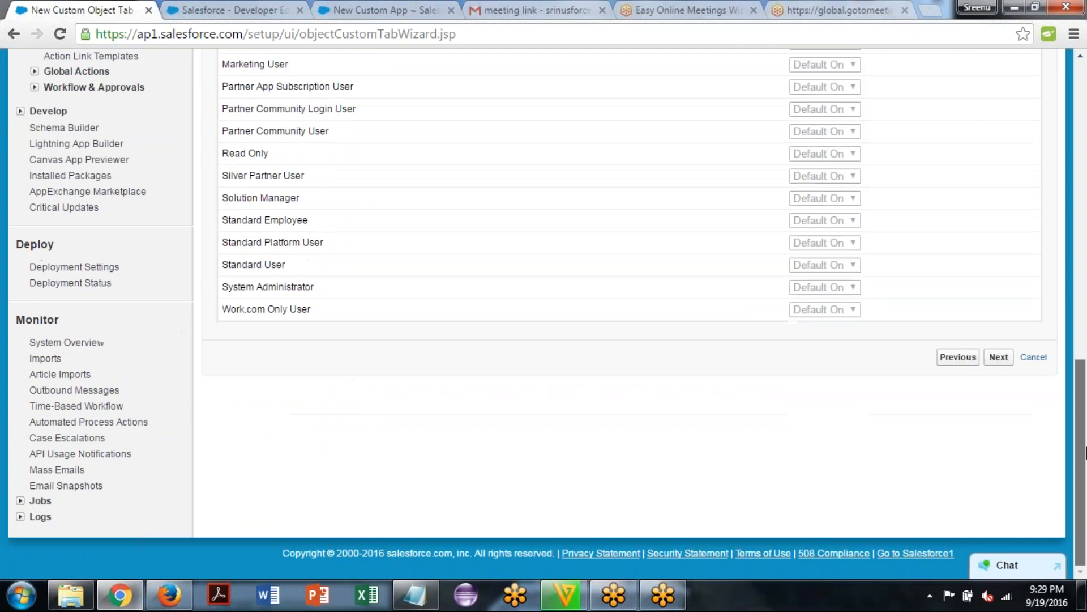
left_click(999, 357)
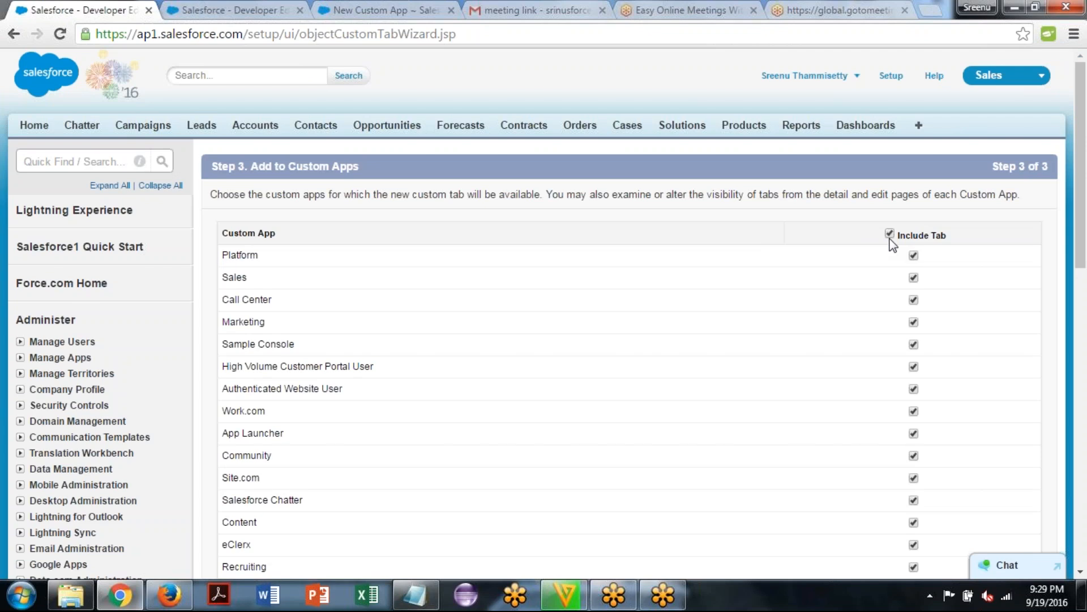
left_click(890, 233)
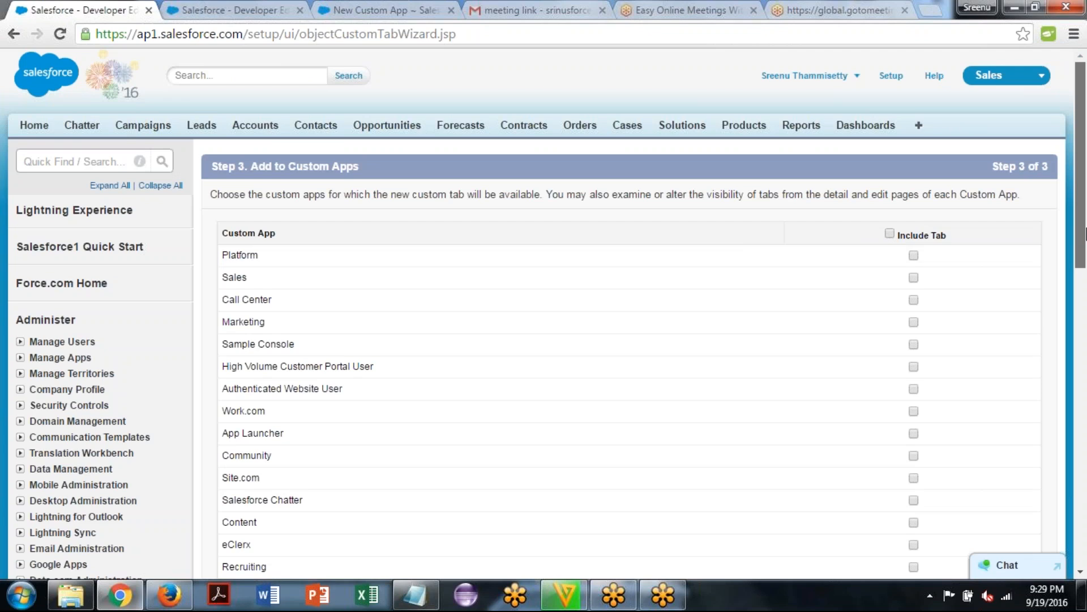
scroll(1084, 232, "down", 8)
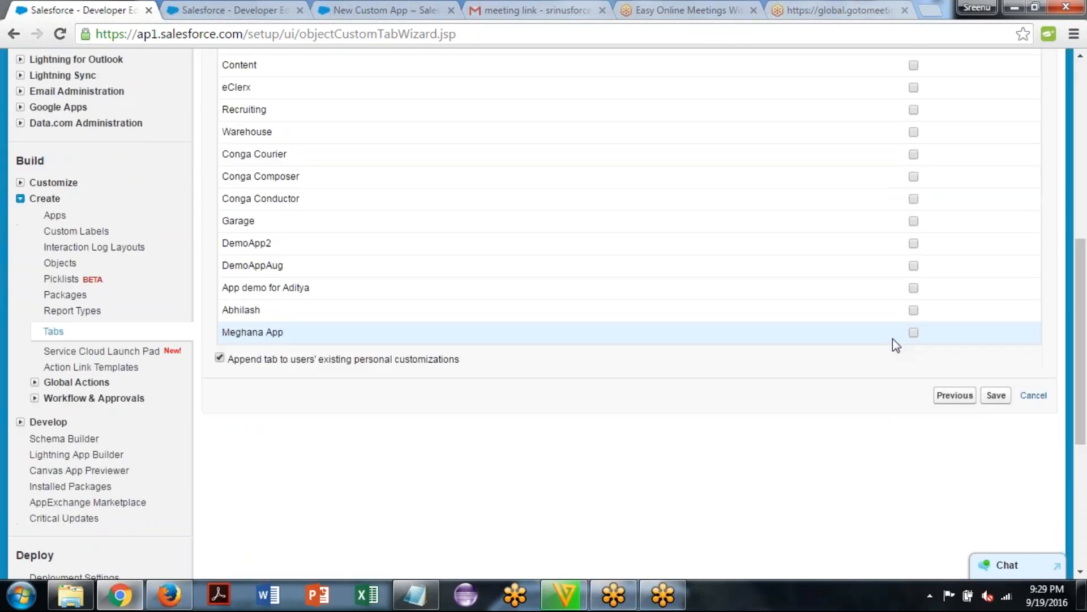
left_click(914, 333)
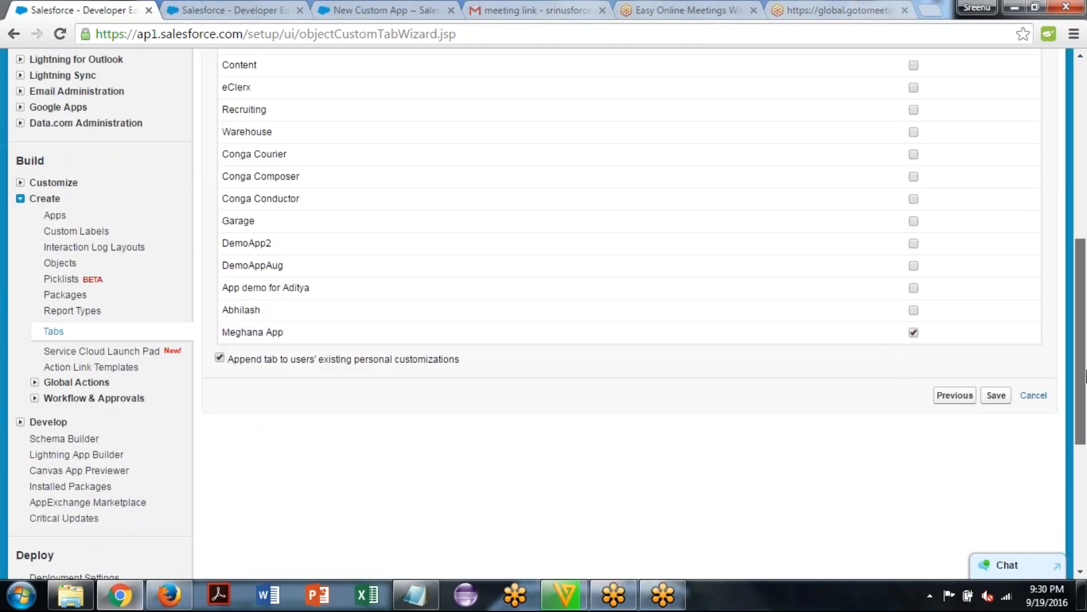
left_click_drag(1085, 373, 1085, 359)
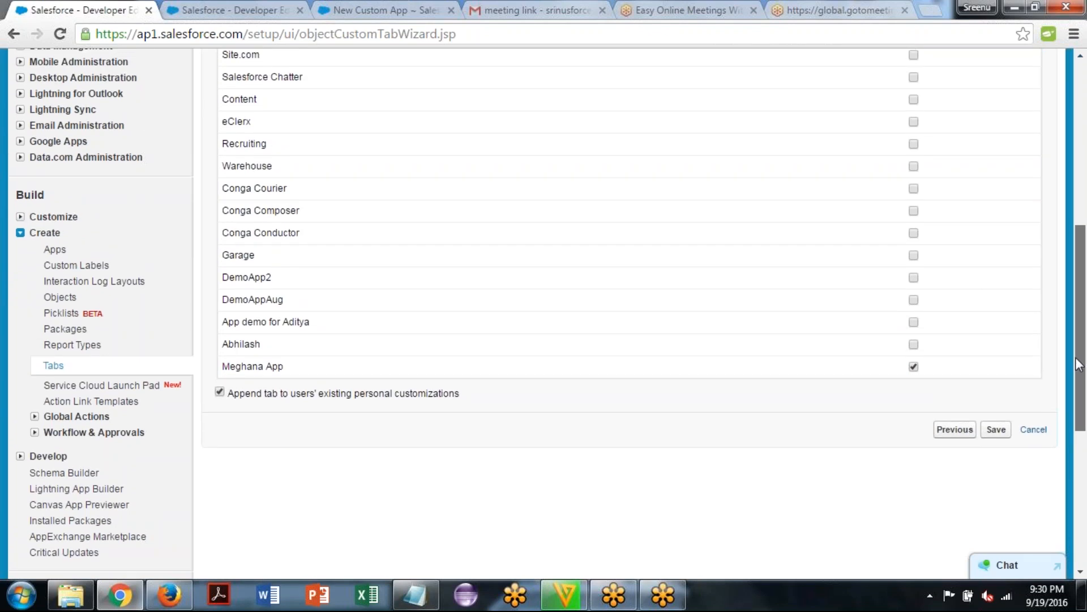
scroll(1083, 393, "down", 3)
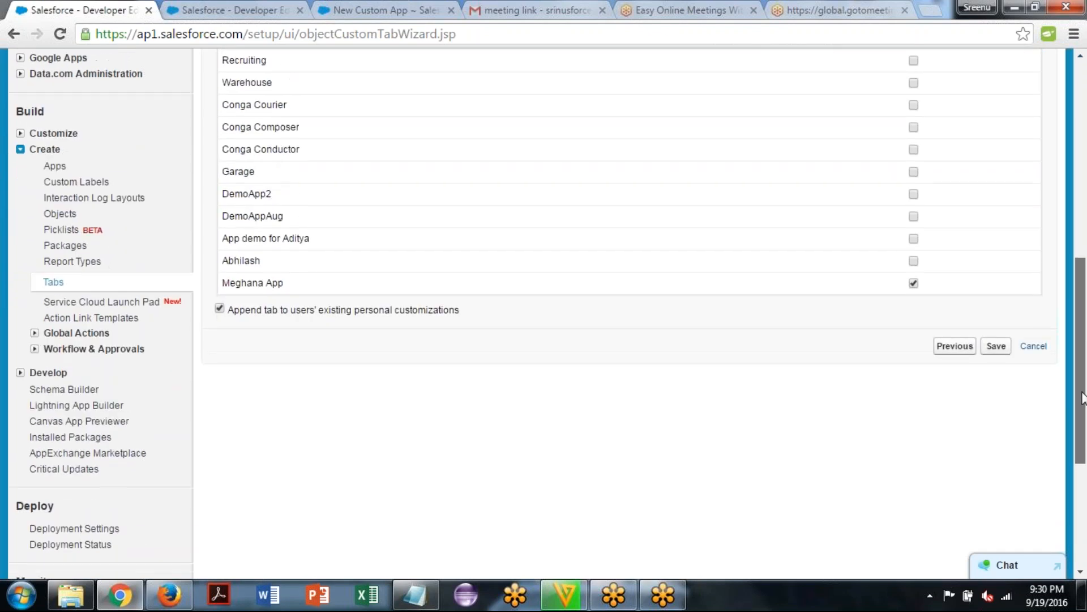
scroll(1085, 294, "up", 10)
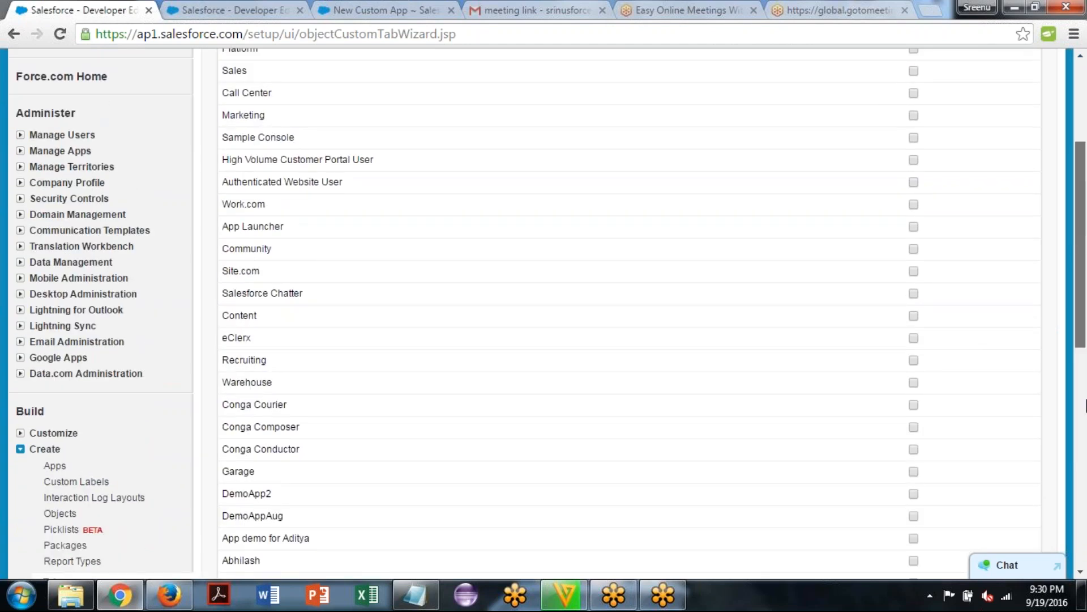
scroll(1083, 397, "down", 15)
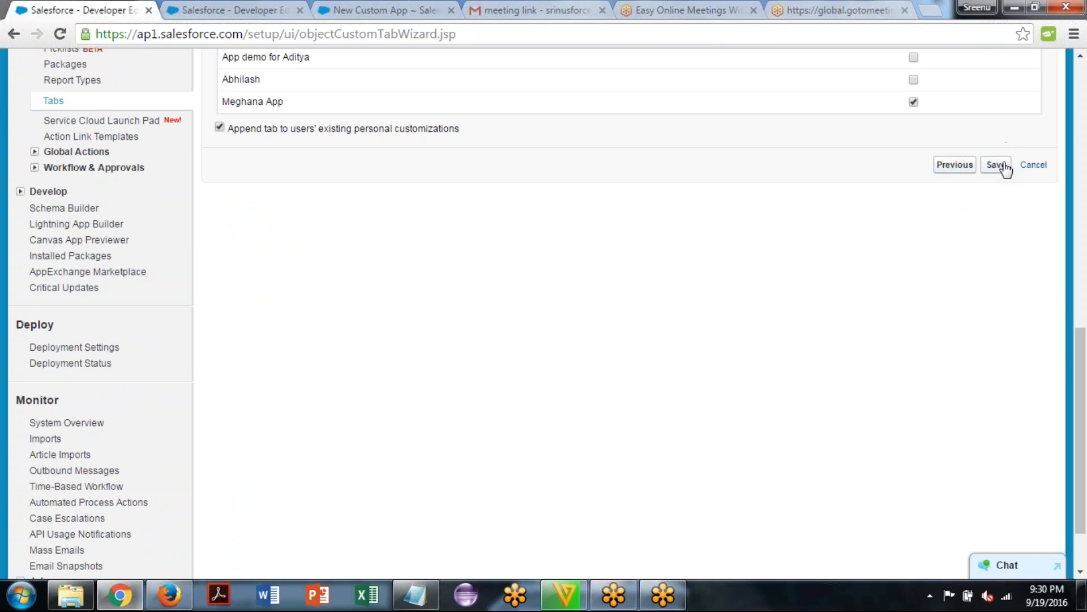
left_click(1005, 165)
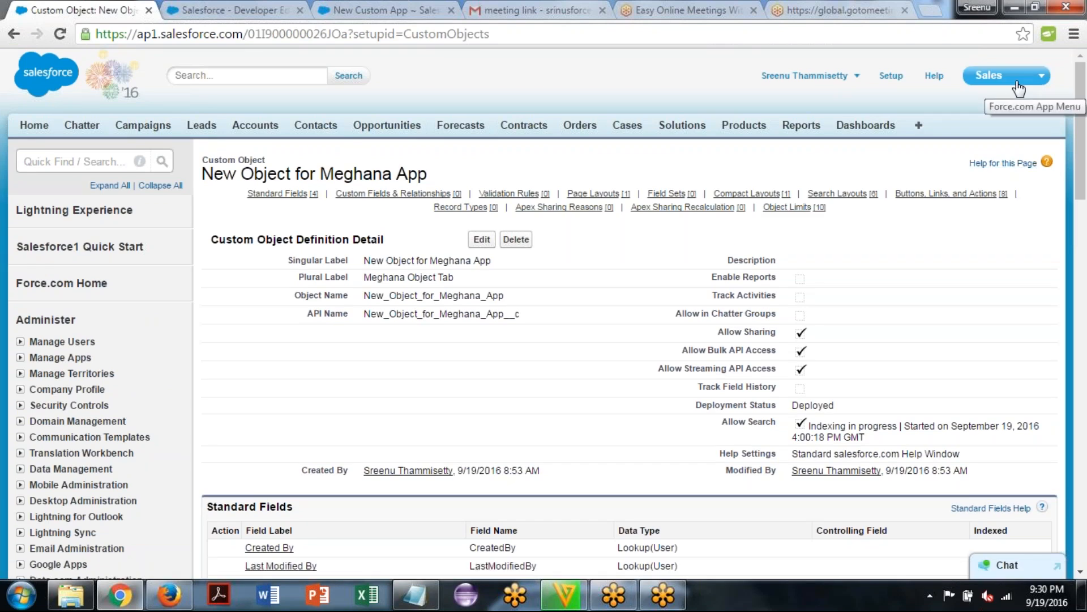
Switch to the Meghana App and open its Meghana Object Tab
left_click(1019, 89)
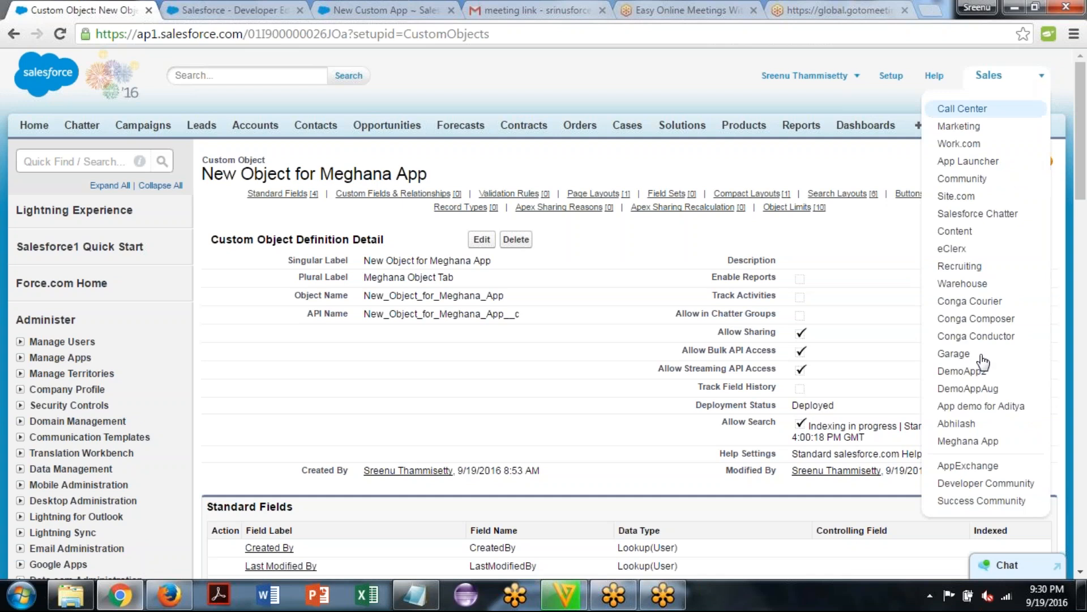
left_click(990, 447)
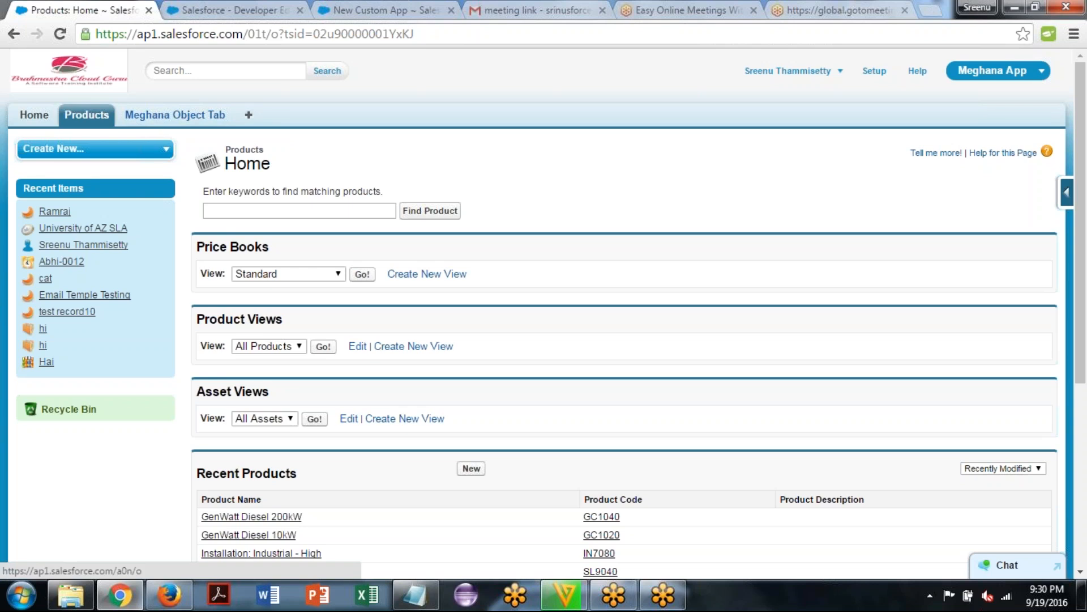
left_click(175, 114)
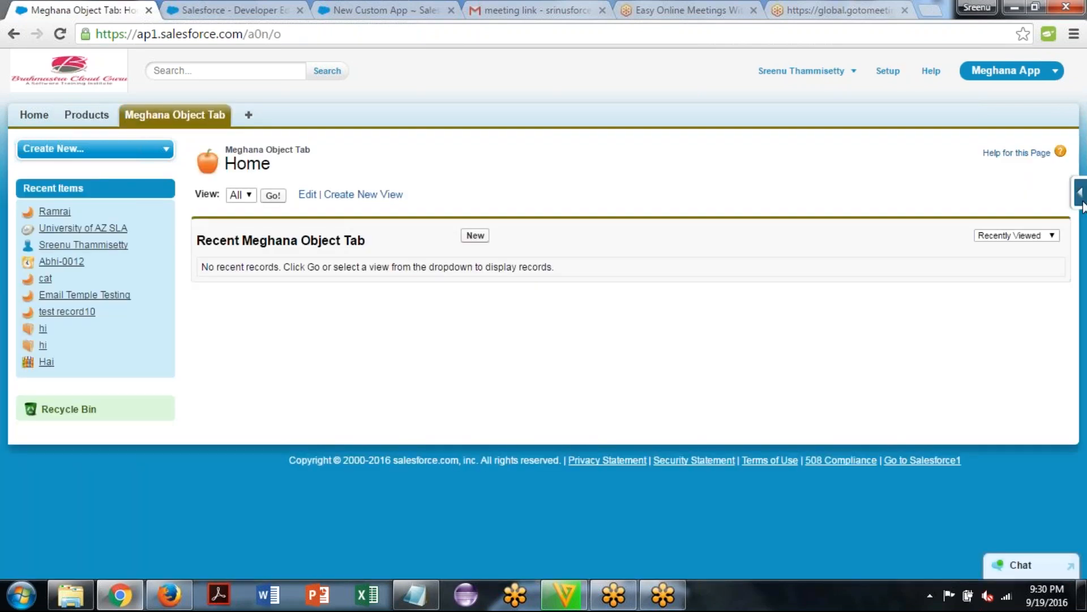
View the object's fields from the Meghana Object Tab page, check the plural label in its definition, and reopen the tab
left_click(1081, 198)
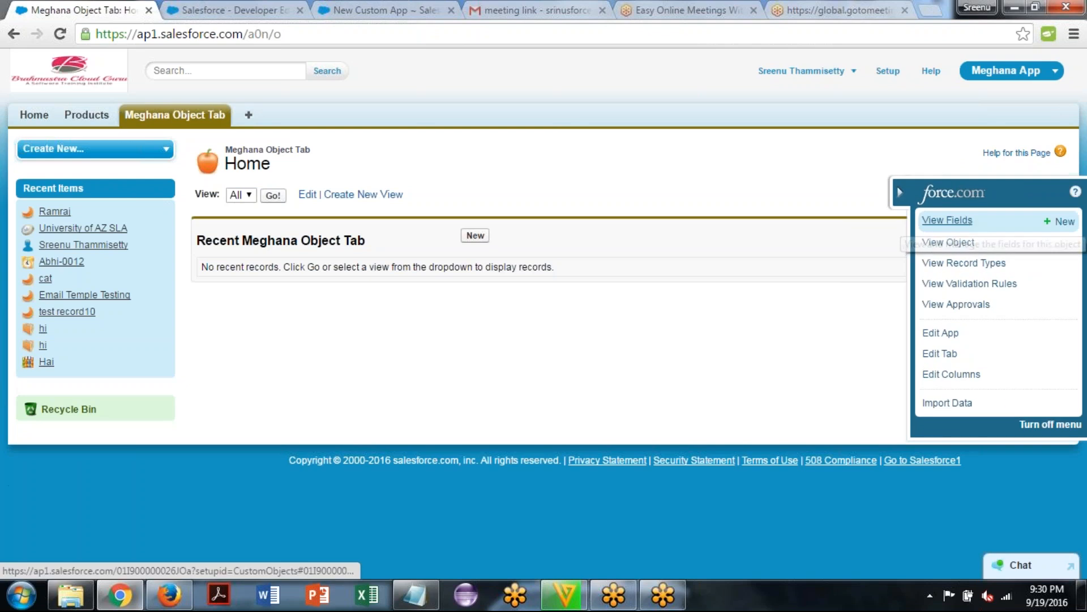
left_click(947, 220)
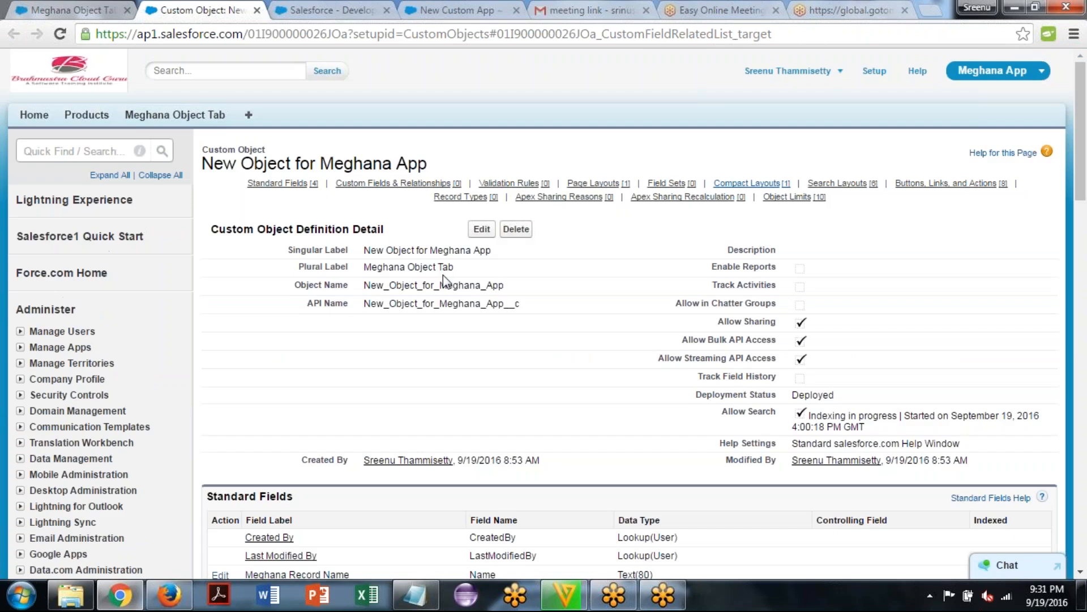
left_click_drag(453, 269, 365, 270)
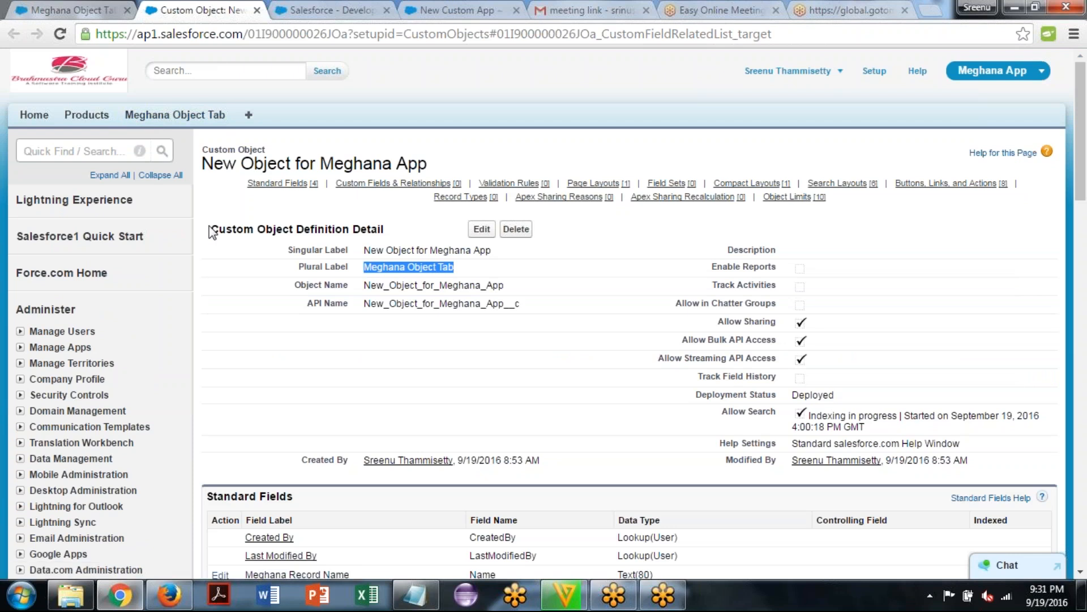
left_click(282, 220)
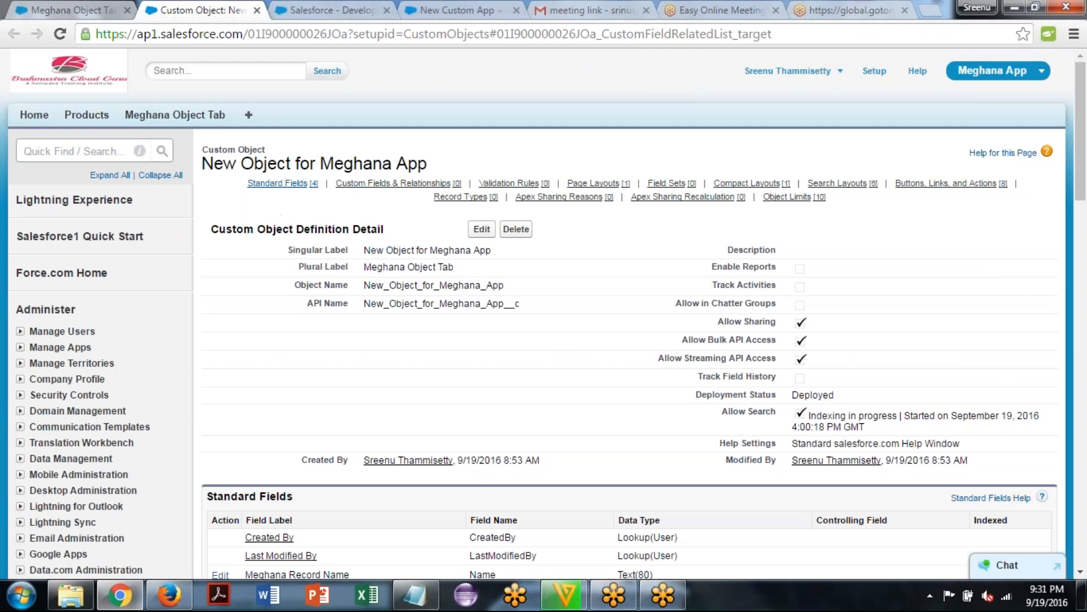
left_click(173, 120)
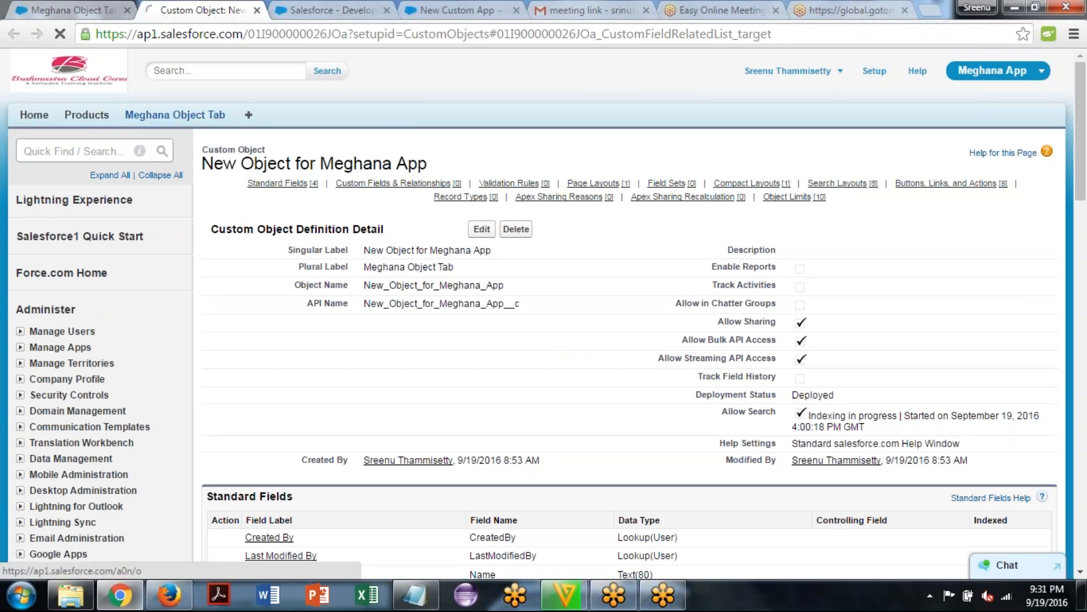